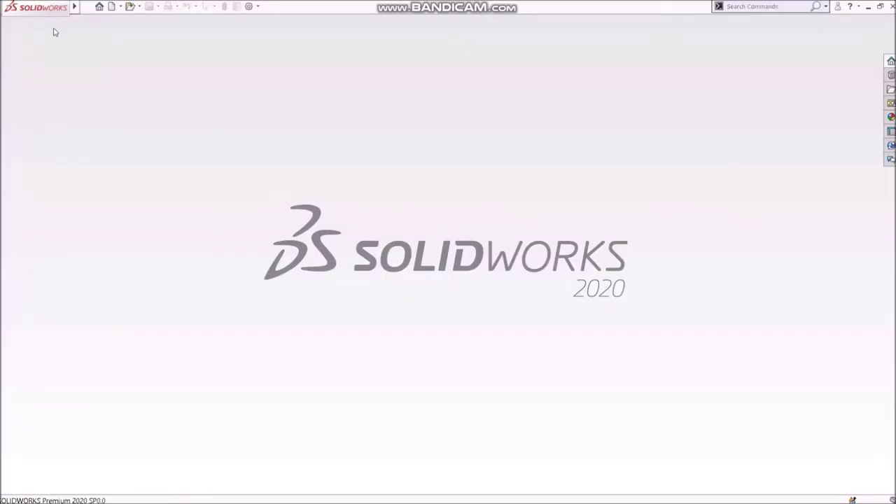
Create a new part and start a sketch on the Top Plane
left_click(88, 7)
left_click(102, 21)
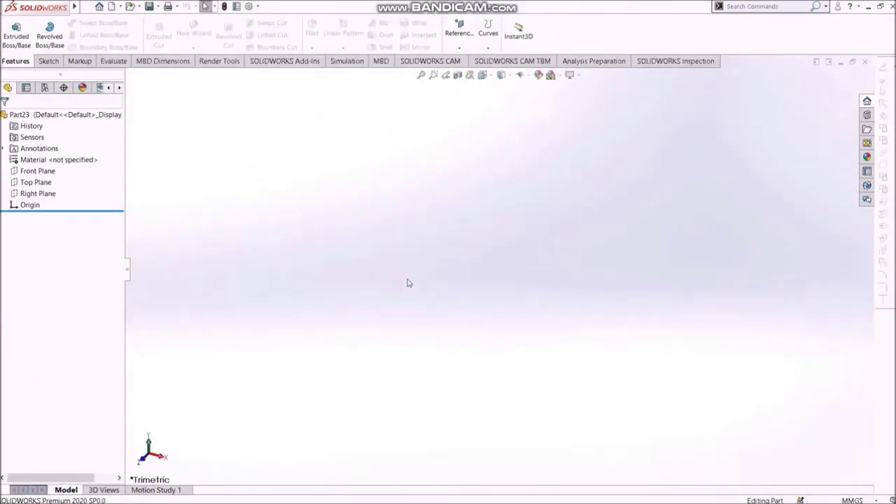
left_click(39, 183)
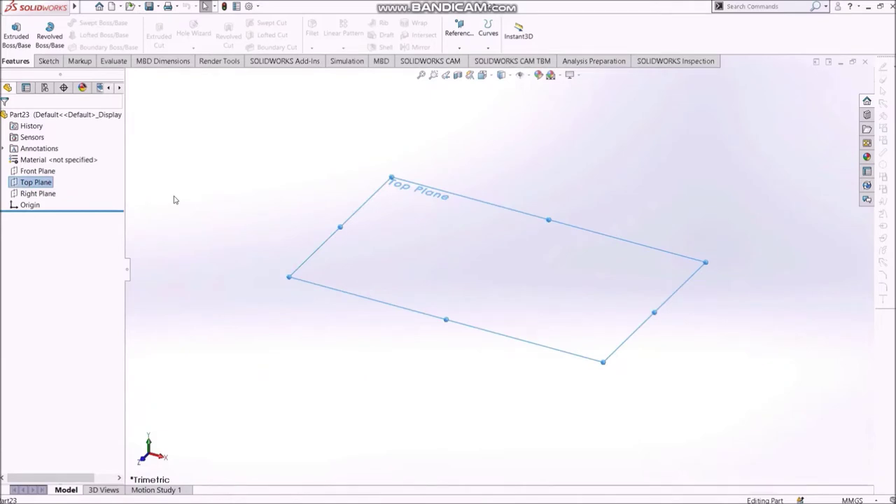
left_click(47, 61)
left_click(11, 30)
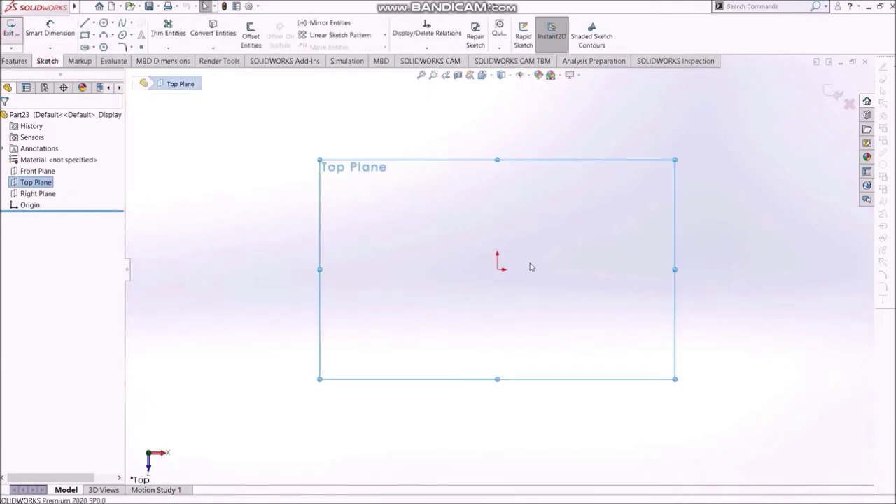
Draw a circle centred on the origin with a radius of about 26 mm
key("s")
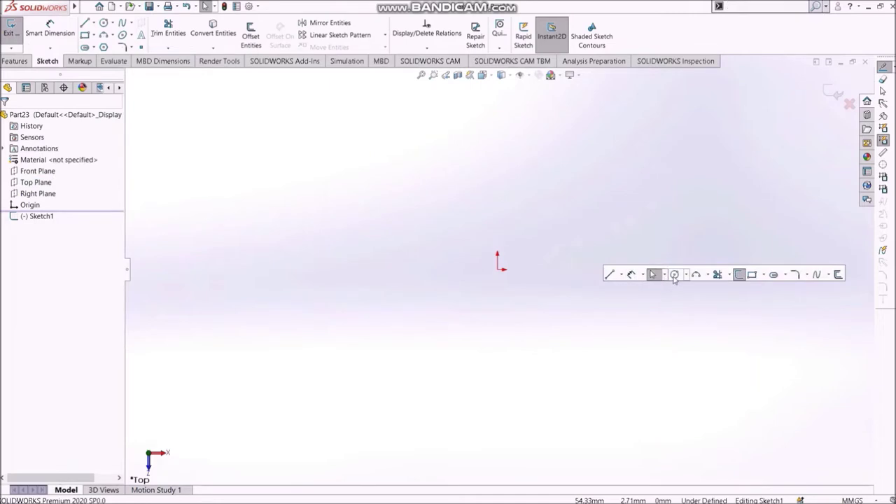
left_click(674, 274)
left_click(497, 269)
left_click(545, 244)
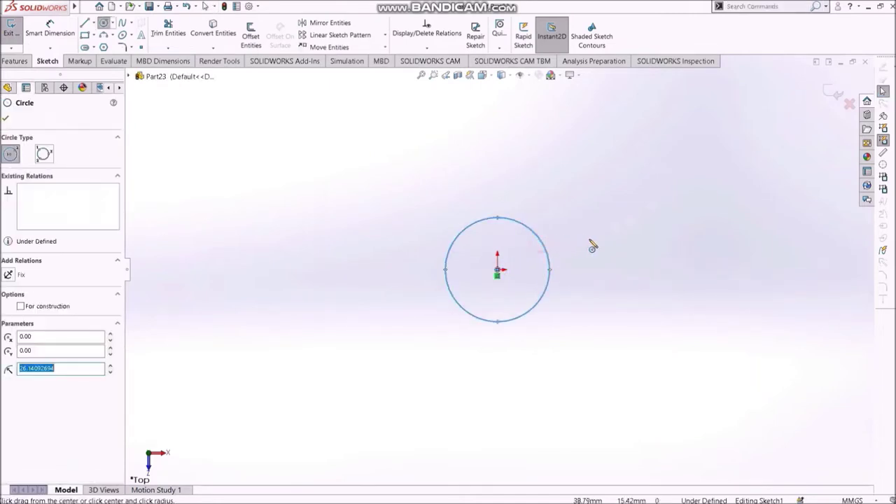
key("Escape")
Dimension the circle's diameter as 2.5 mm and exit the sketch
key("s")
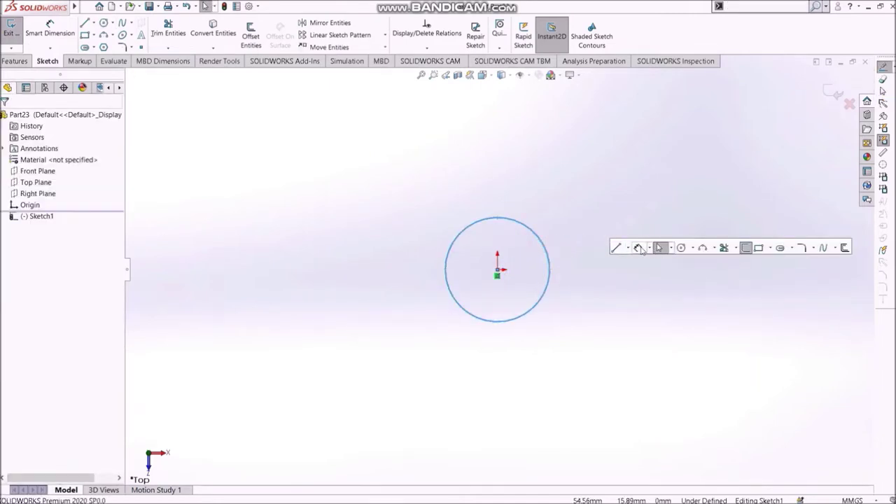
left_click(637, 248)
left_click(537, 238)
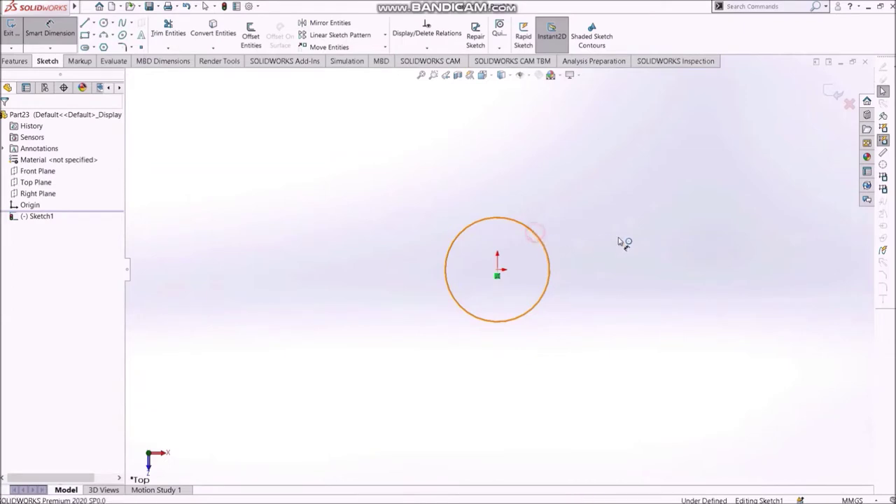
left_click(636, 244)
type("2.5")
key("Return")
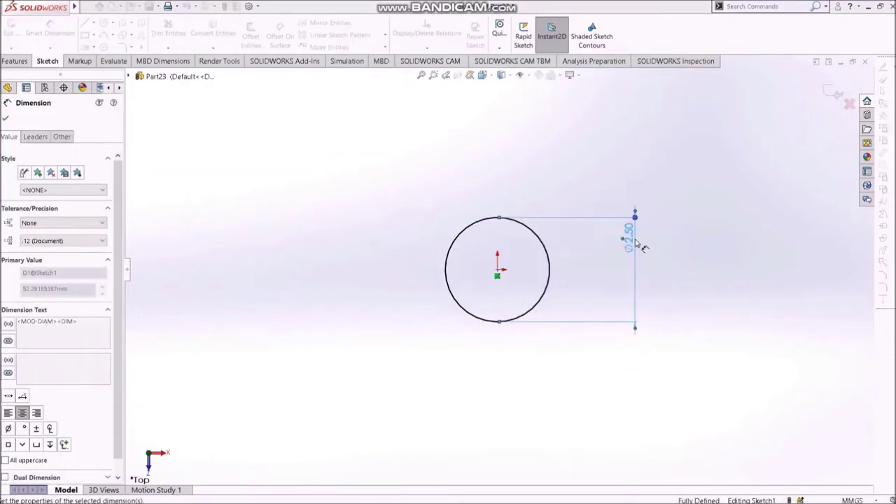
key("Escape")
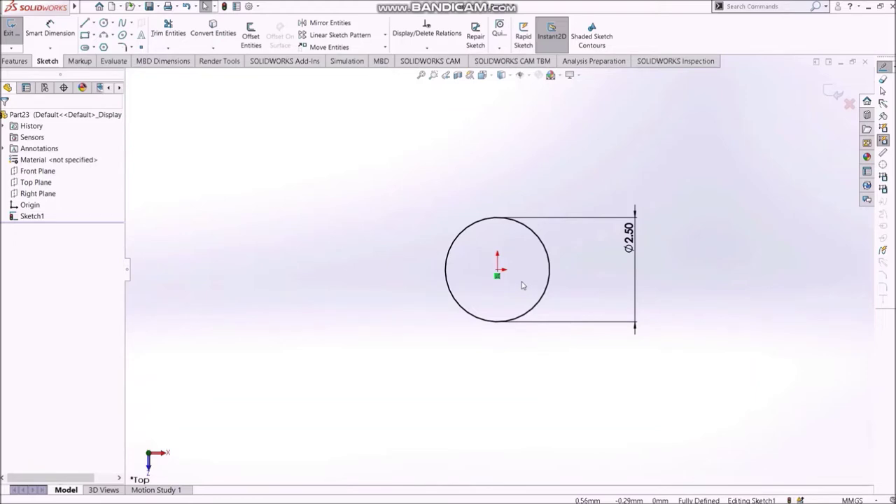
left_click(833, 91)
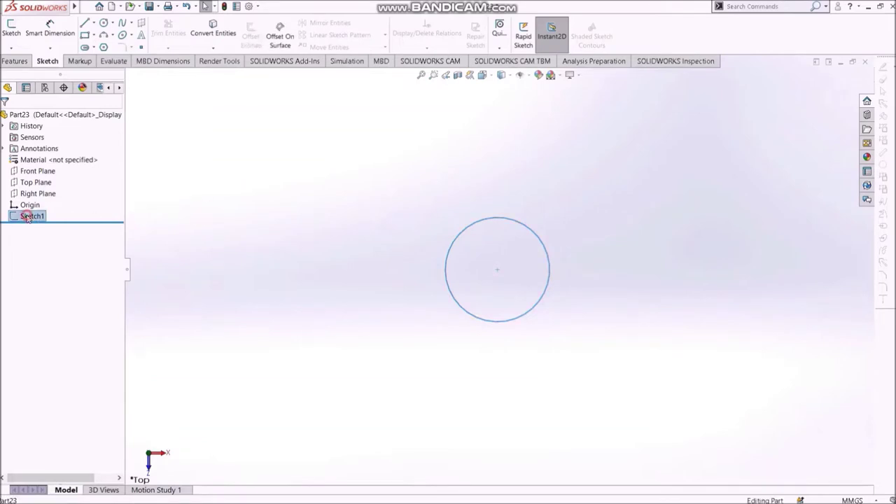
Extrude the circle upward from the sketch plane as a Blind boss with a depth of 165 mm
left_click(15, 61)
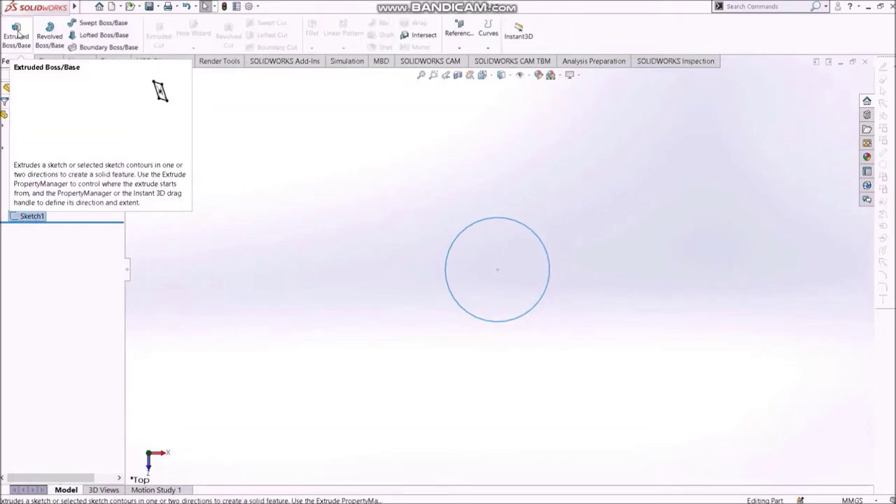
left_click(16, 34)
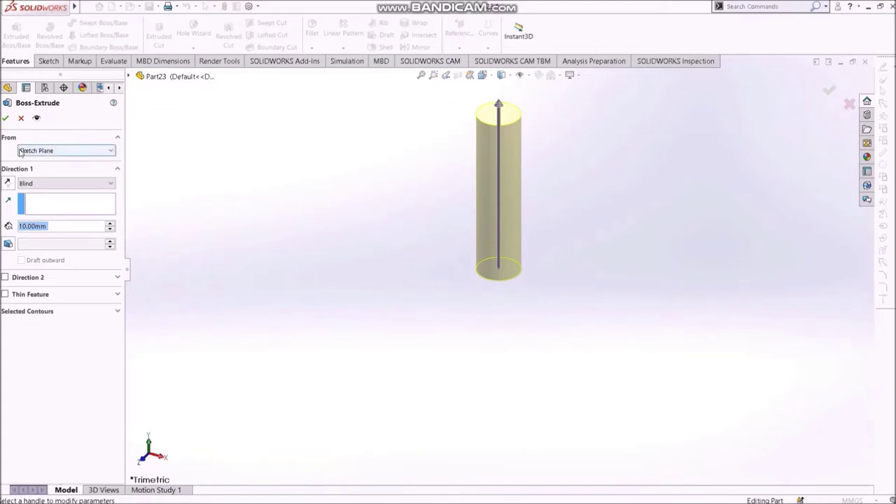
left_click(8, 184)
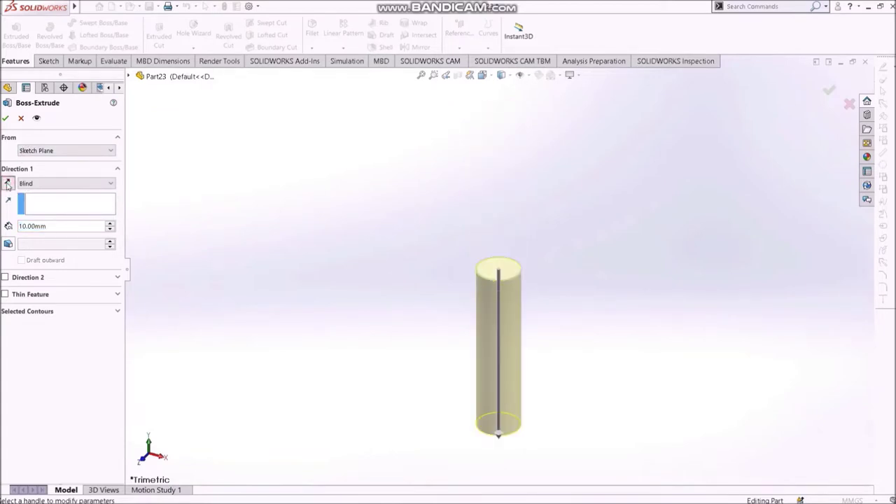
left_click(7, 184)
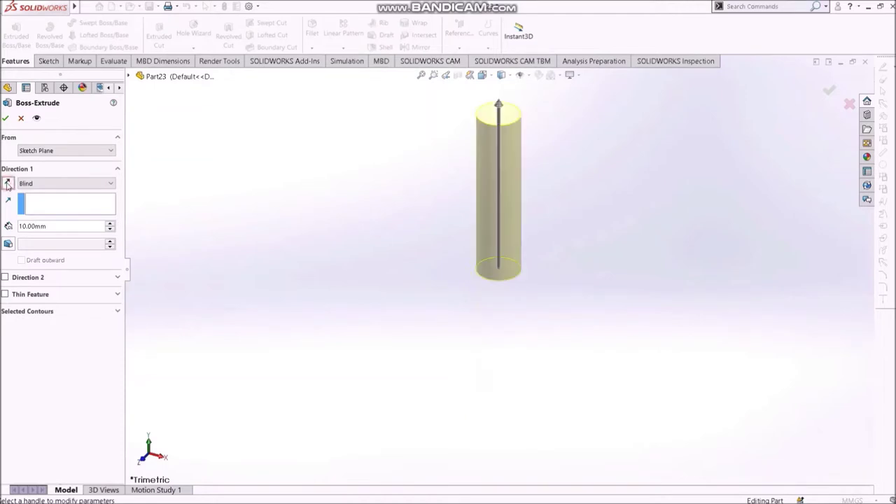
left_click(59, 226)
type("165")
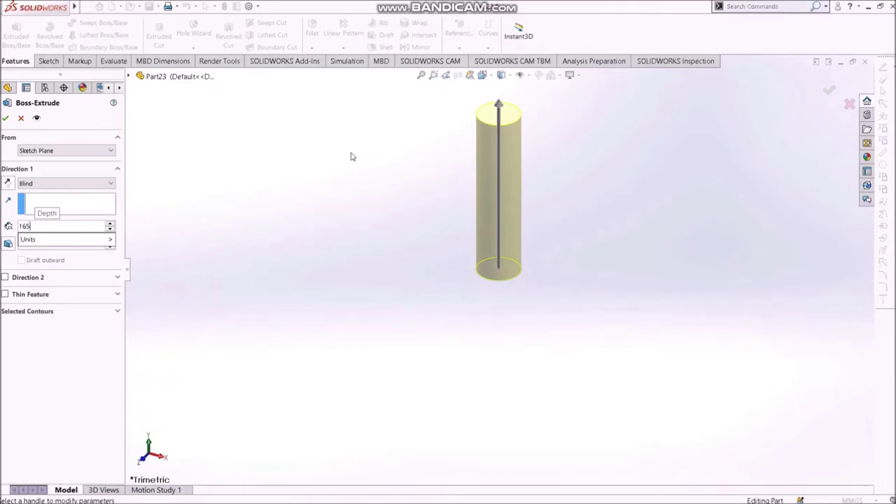
key("Return")
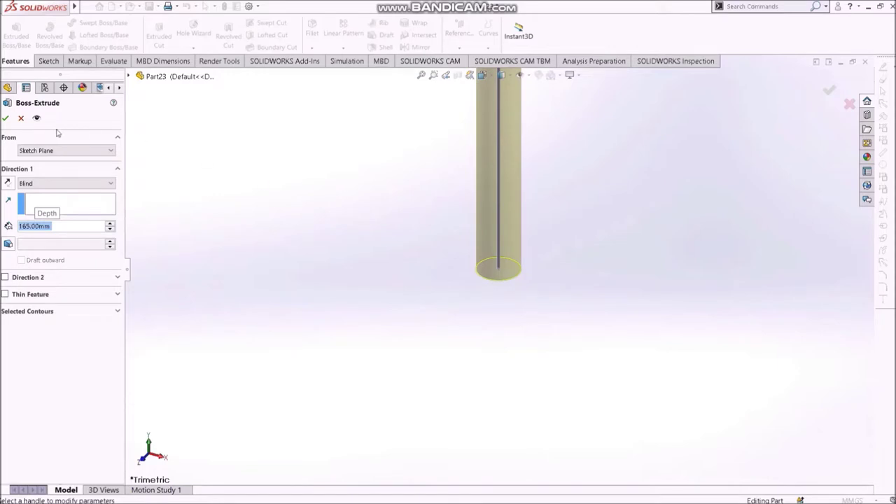
left_click(6, 119)
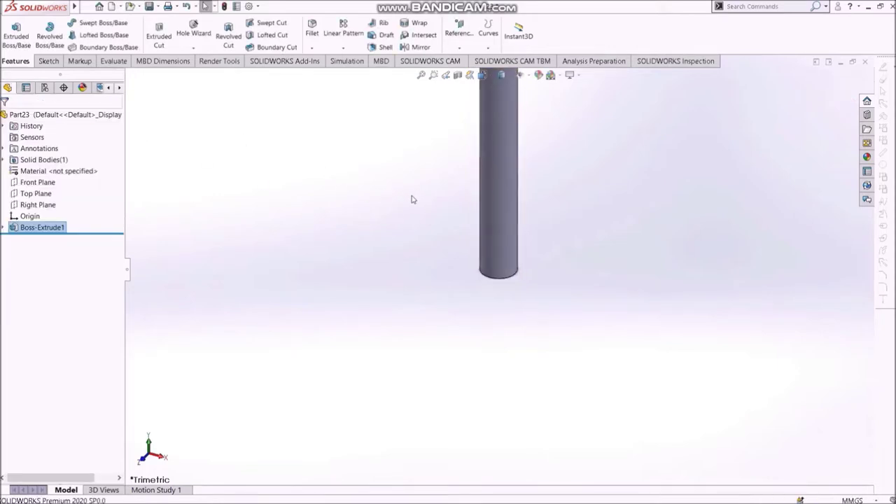
Open the extrusion's circle sketch and its feature definition in turn to examine the diameter and depth settings
key("f")
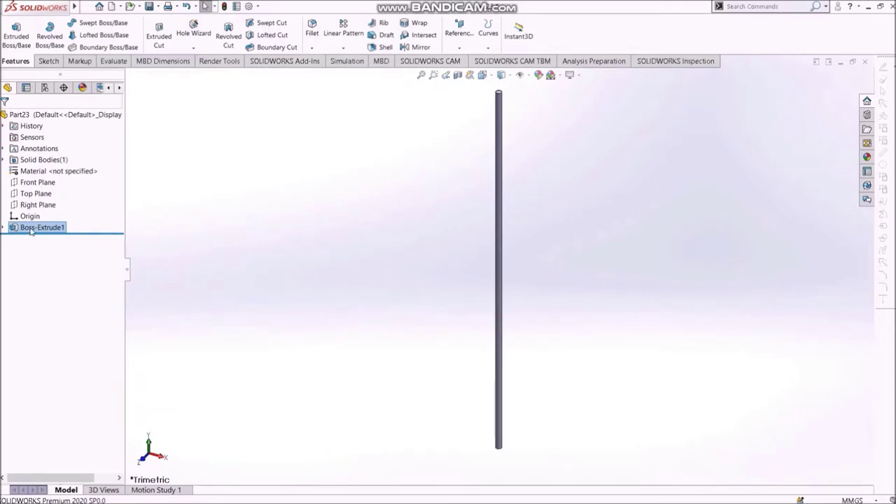
left_click(4, 228)
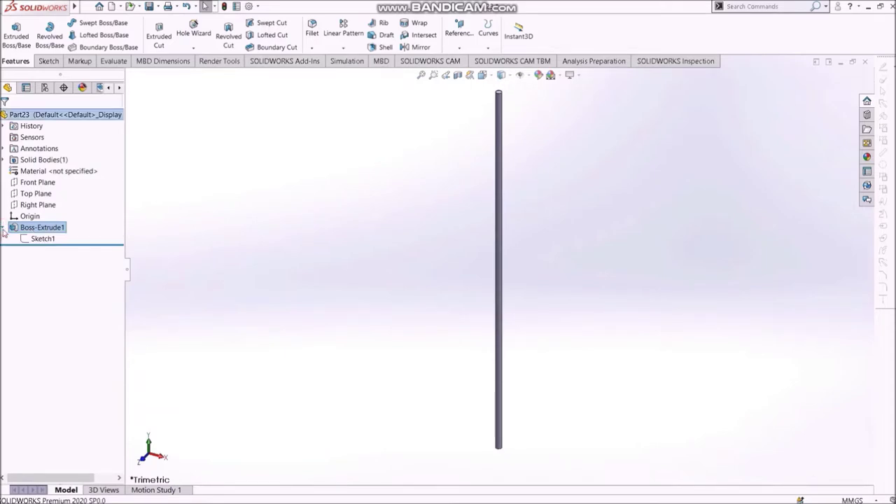
left_click(40, 238)
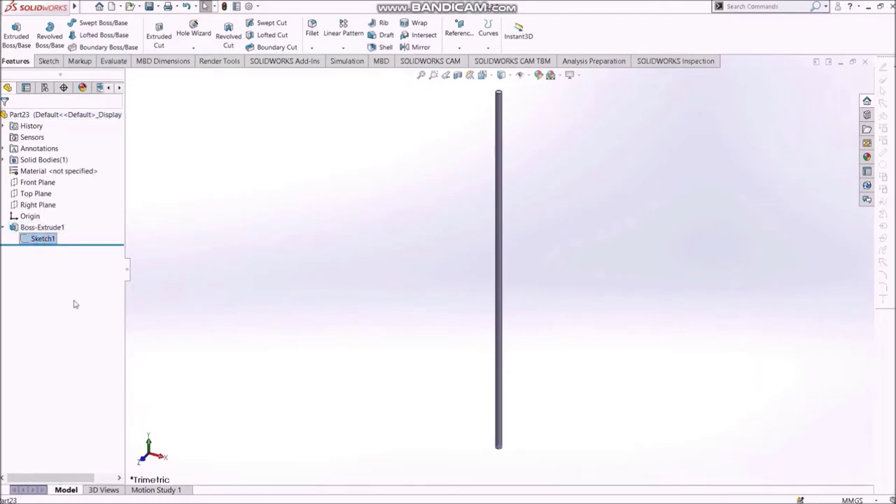
right_click(41, 238)
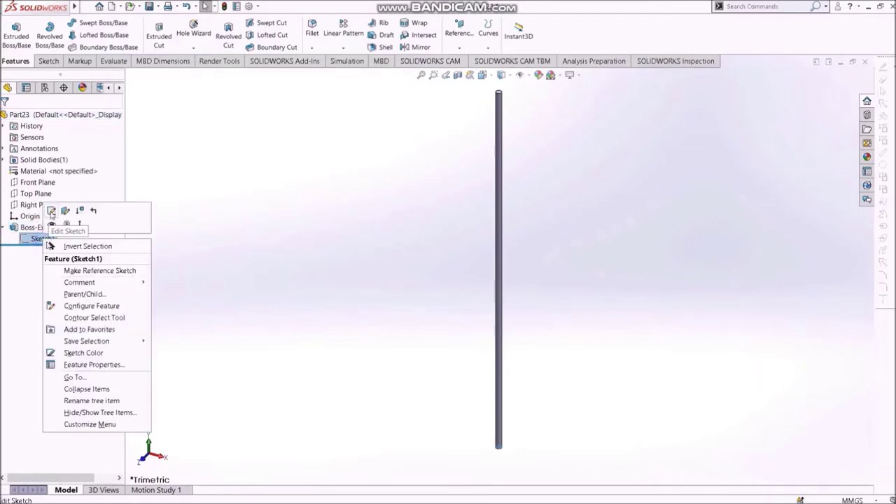
left_click(50, 212)
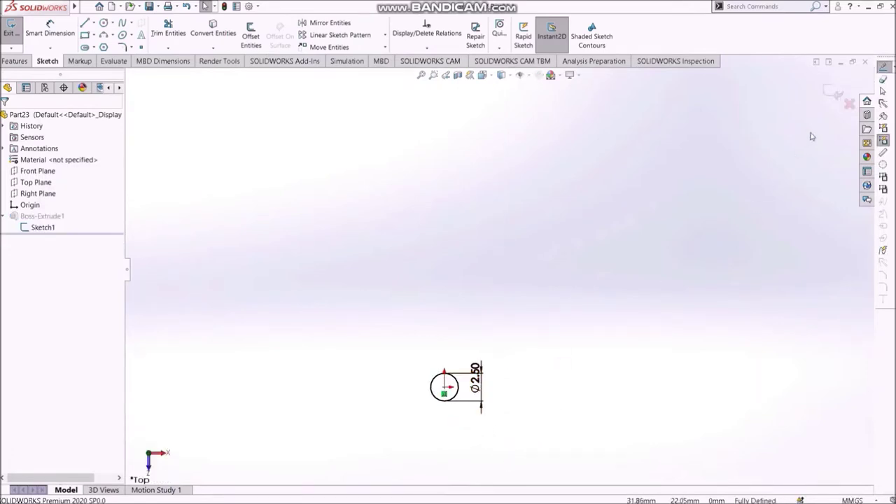
left_click(833, 92)
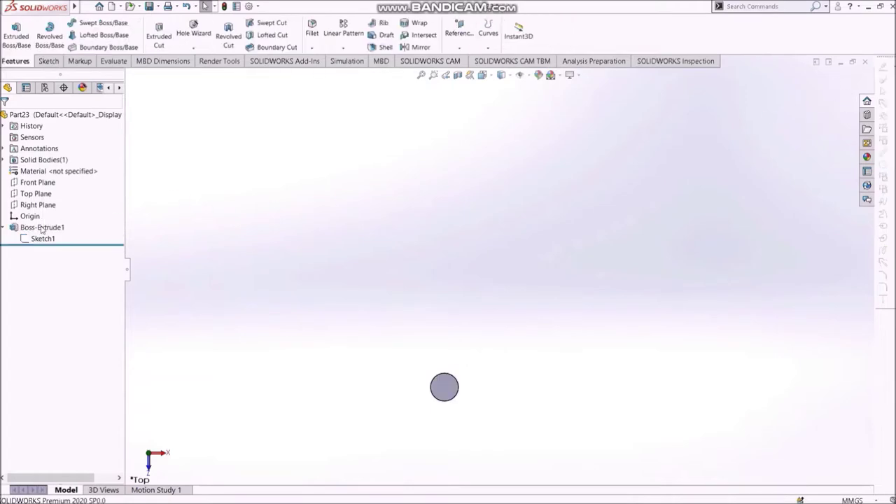
right_click(42, 227)
left_click(49, 198)
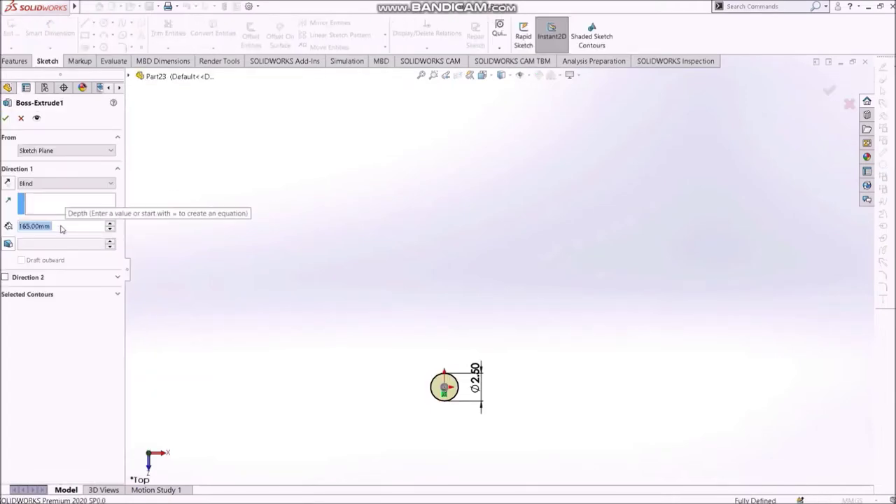
left_click(6, 118)
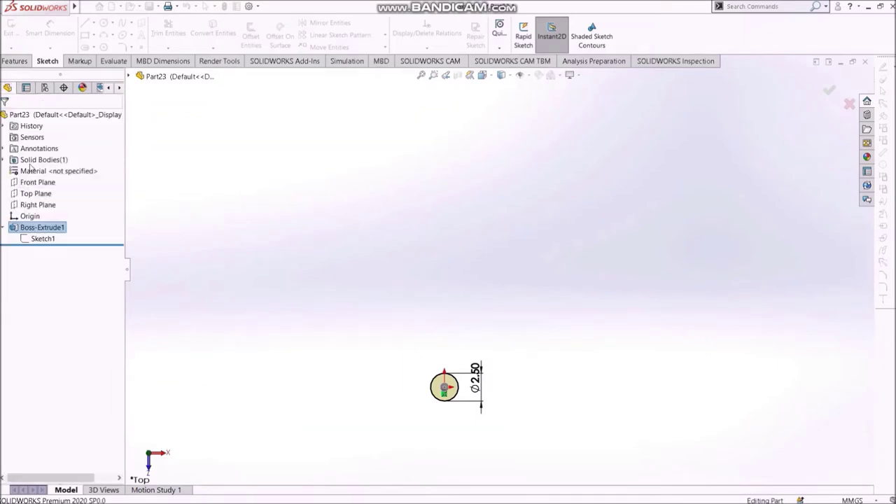
Rename the extrusion feature as Kurşun
left_click(3, 228)
right_click(31, 228)
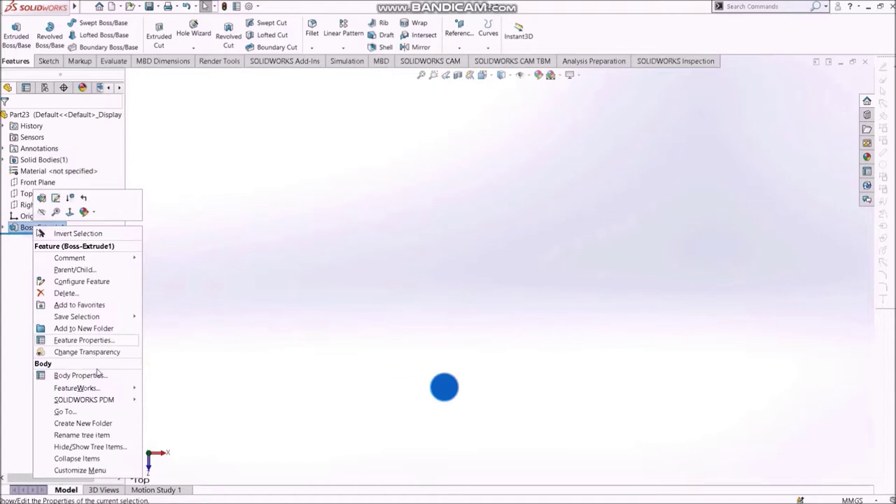
left_click(79, 435)
type("K")
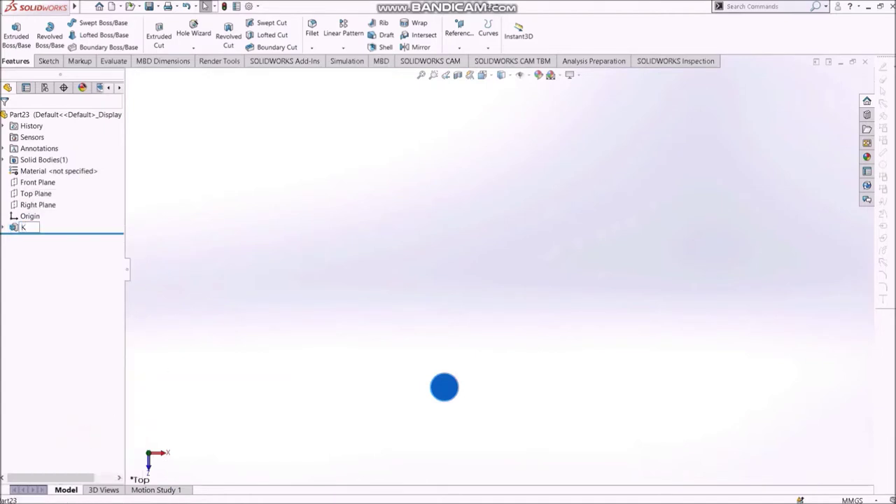
type("urs")
type("şun")
key("Return")
left_click(312, 256)
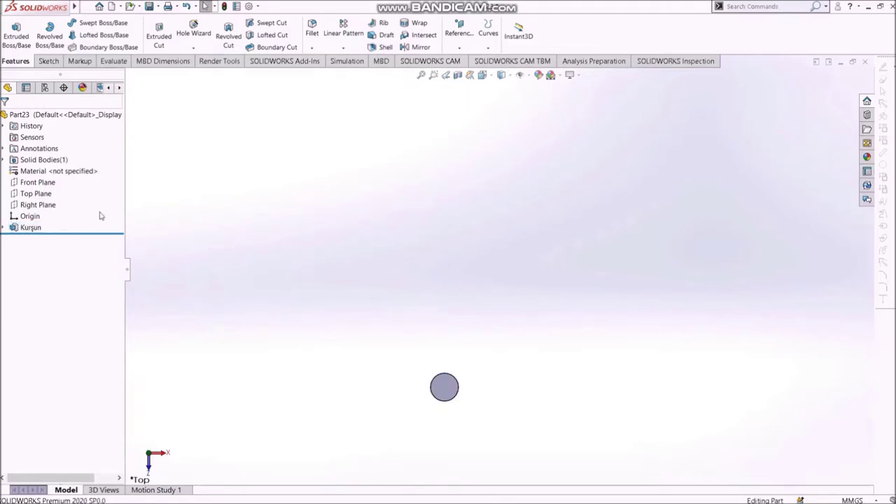
Start a sketch on the Top Plane and draw a six-sided inscribed-circle polygon centred on the origin, about 5.9 mm across flats
left_click(36, 193)
left_click(48, 61)
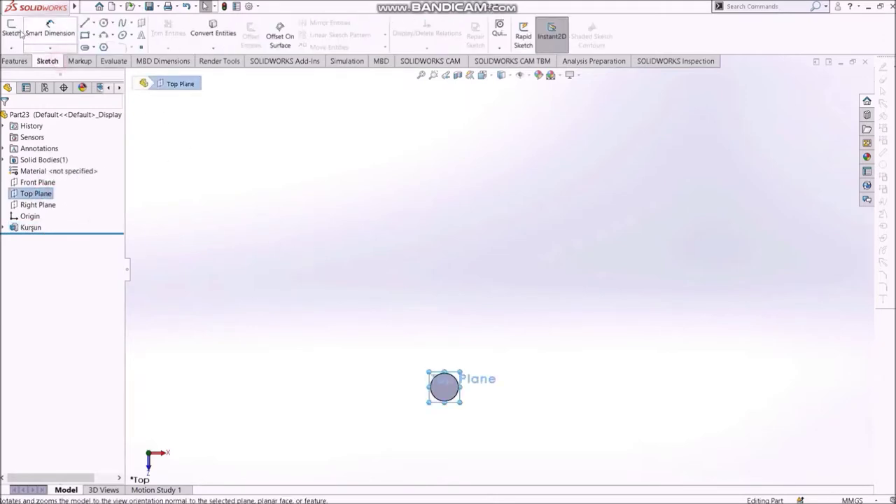
left_click(21, 32)
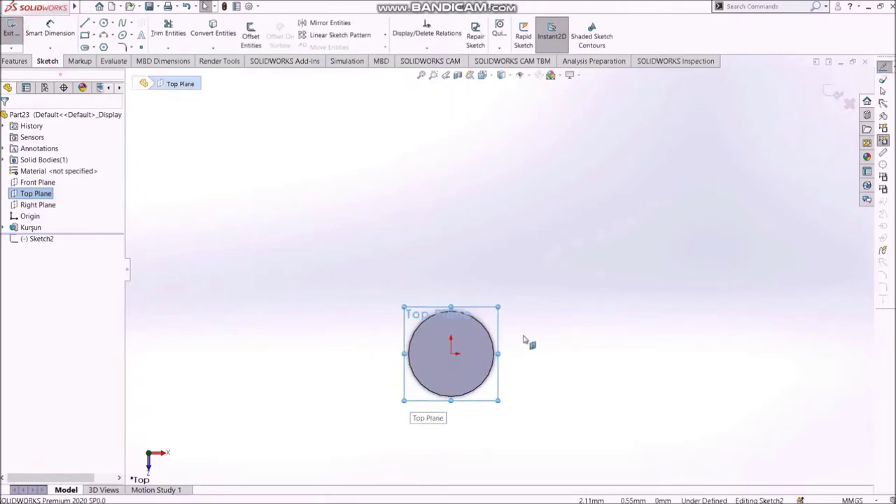
left_click(285, 172)
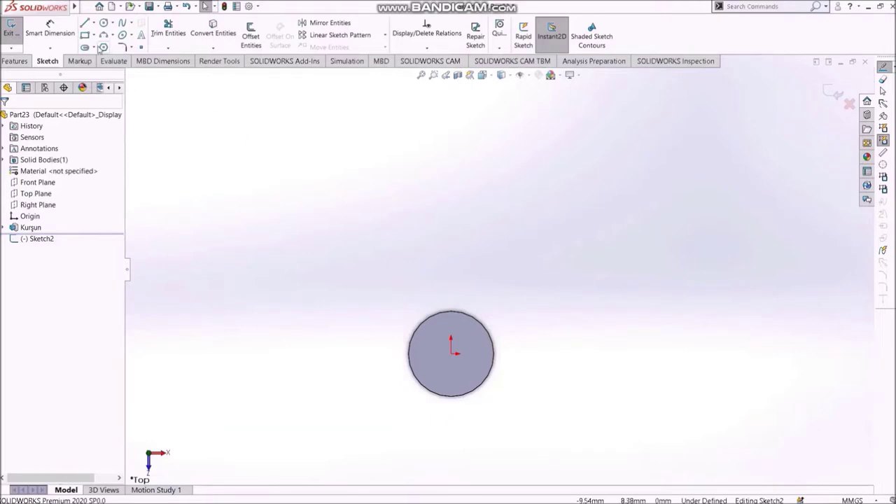
left_click(103, 47)
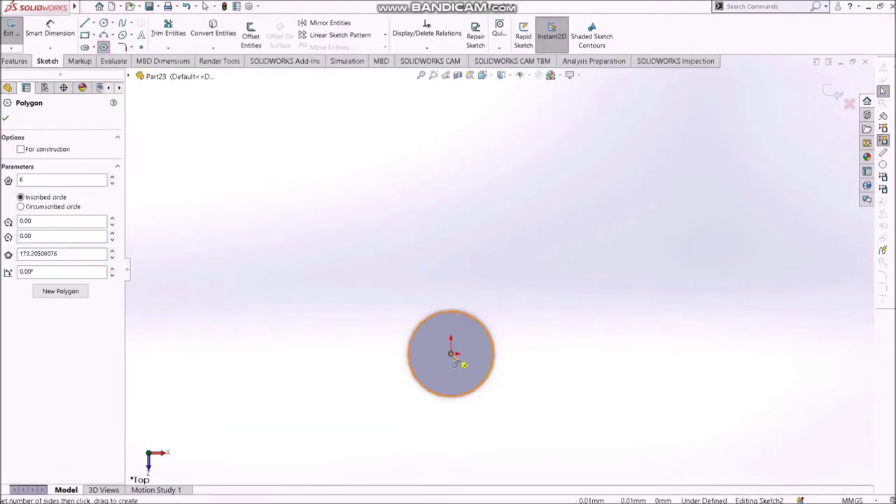
left_click(451, 352)
left_click(541, 280)
key("Escape")
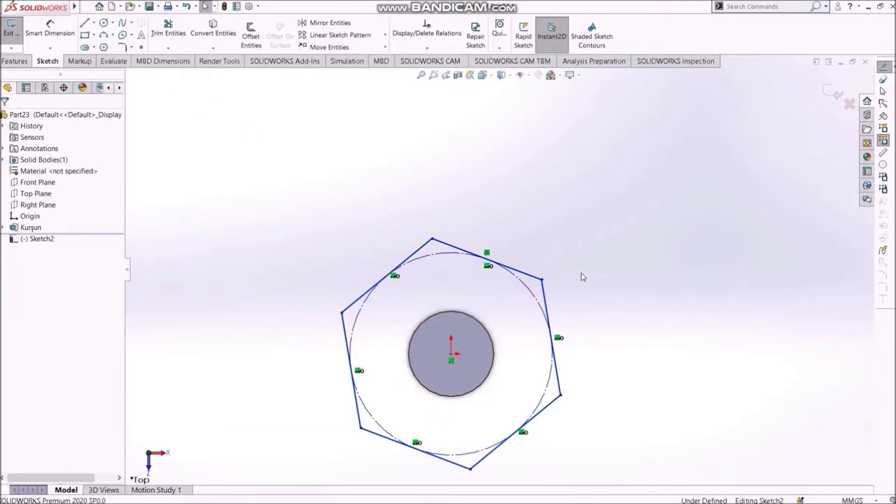
Dimension the hexagon across two opposite parallel sides and set the distance to 7 mm
key("s")
left_click(610, 282)
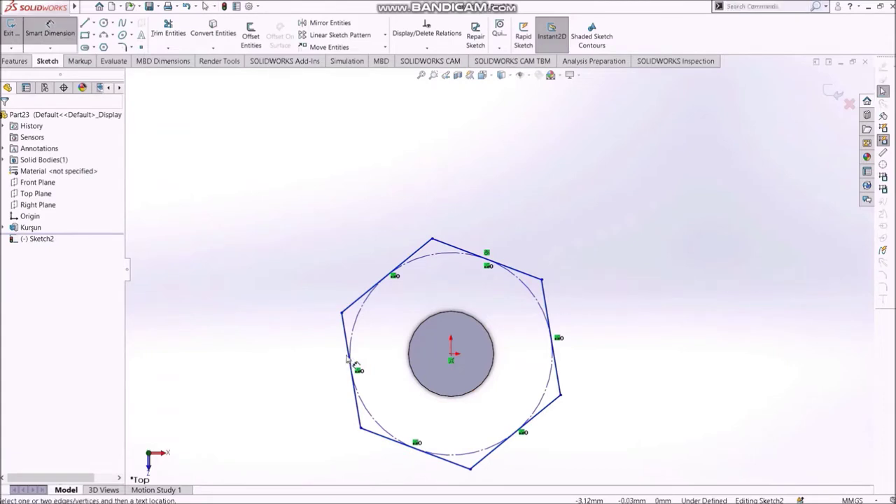
left_click(550, 319)
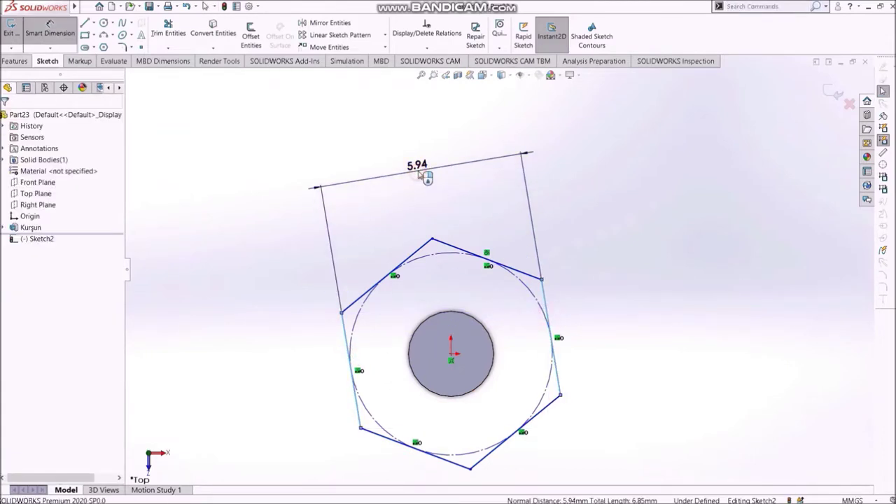
left_click(419, 171)
type("7")
key("Return")
key("Escape")
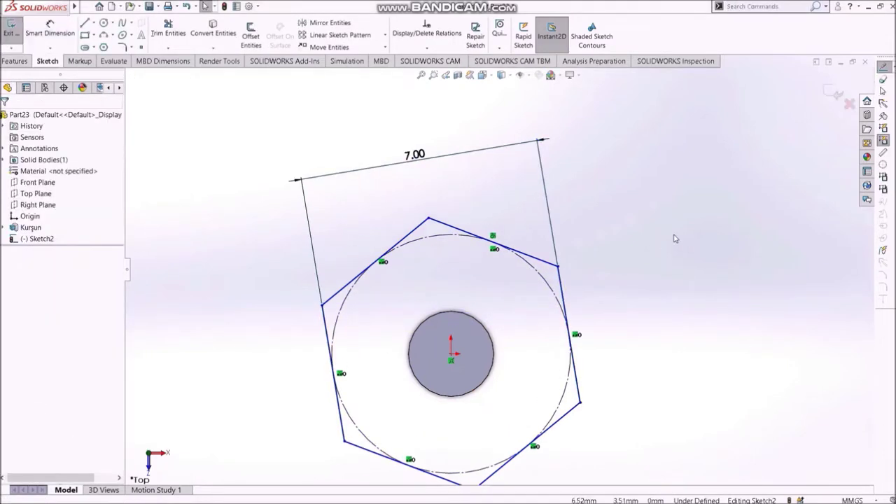
Rotate the hexagon by one of its corners and constrain one of the 7 mm dimensioned sides to be vertical
left_click_drag(558, 265, 537, 242)
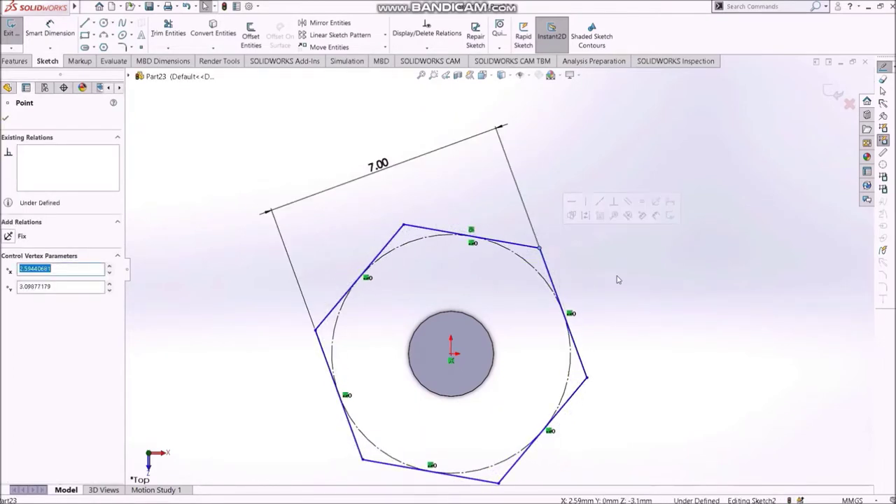
left_click(552, 279)
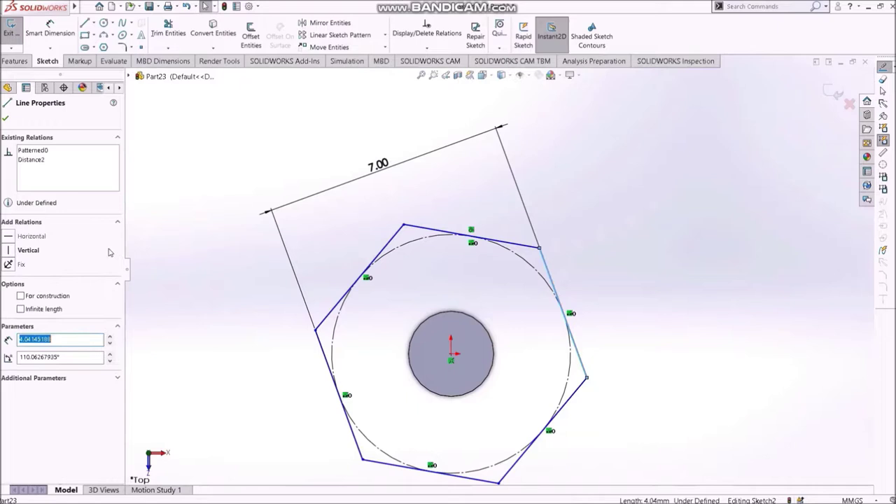
left_click(9, 249)
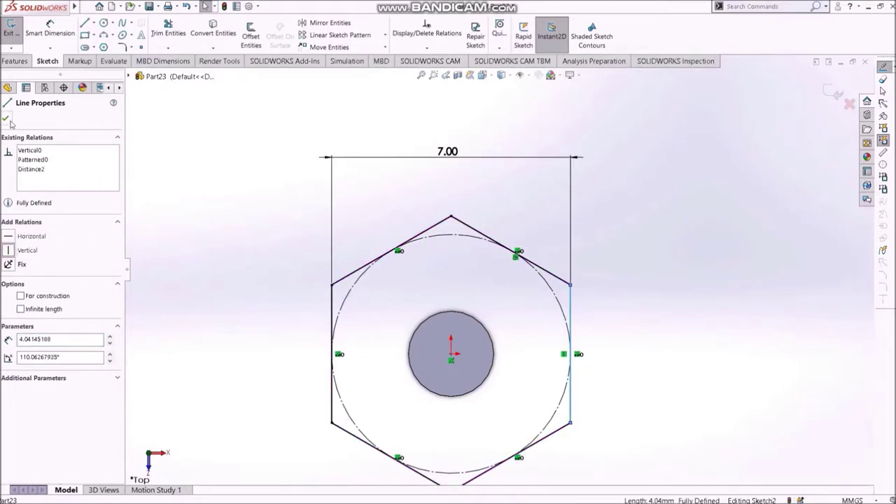
left_click(8, 120)
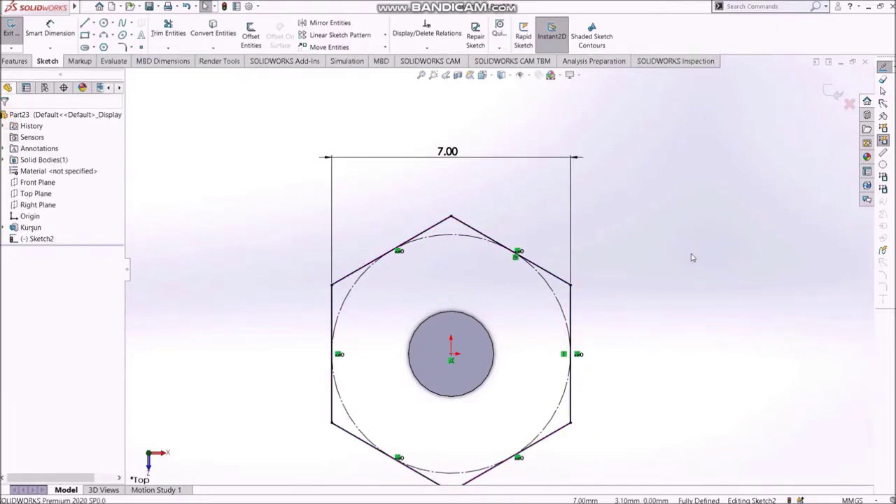
Sketch a circle centred on the origin inside the hexagon, about 3.5 mm in diameter
key("s")
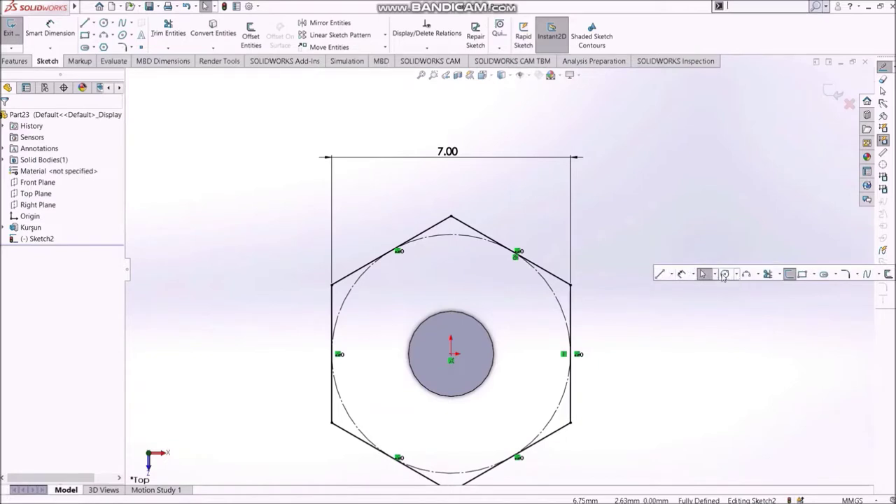
left_click(724, 274)
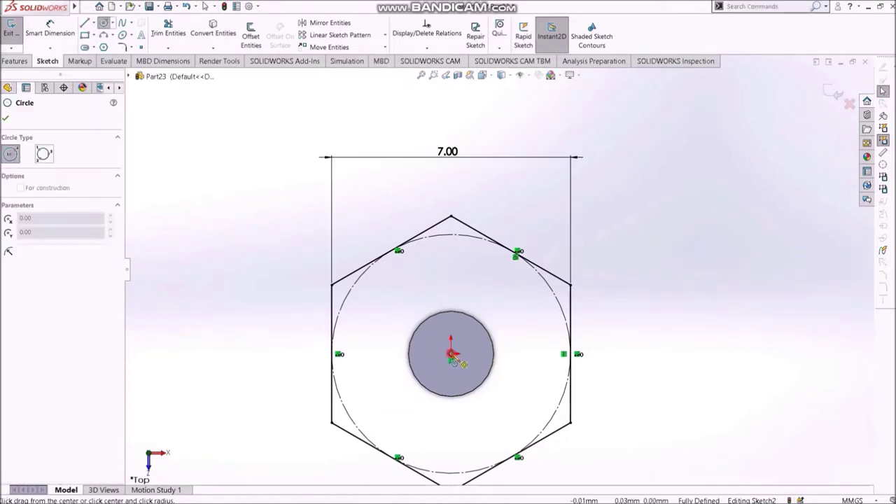
left_click(451, 353)
left_click(488, 305)
key("Escape")
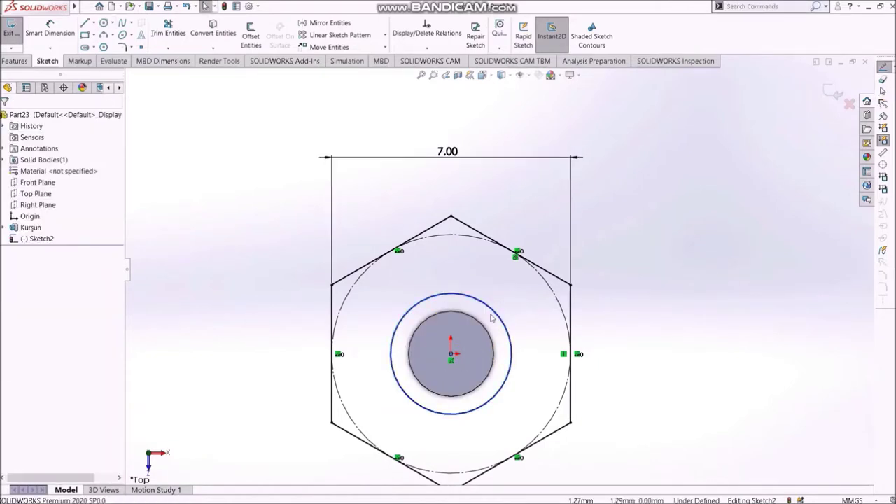
Make the inner circle coradial with the core's circular edge and exit the sketch
scroll(491, 318, "down", 3)
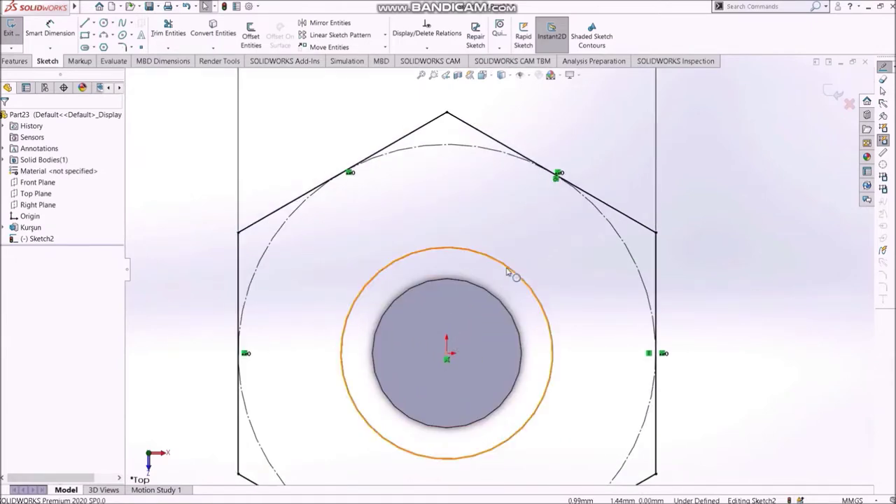
left_click(509, 272)
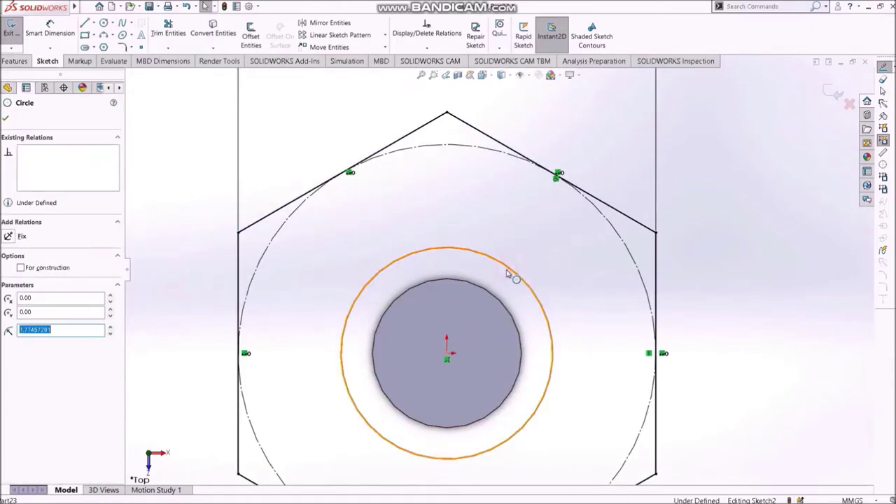
left_click(490, 301, "ctrl")
left_click(9, 284)
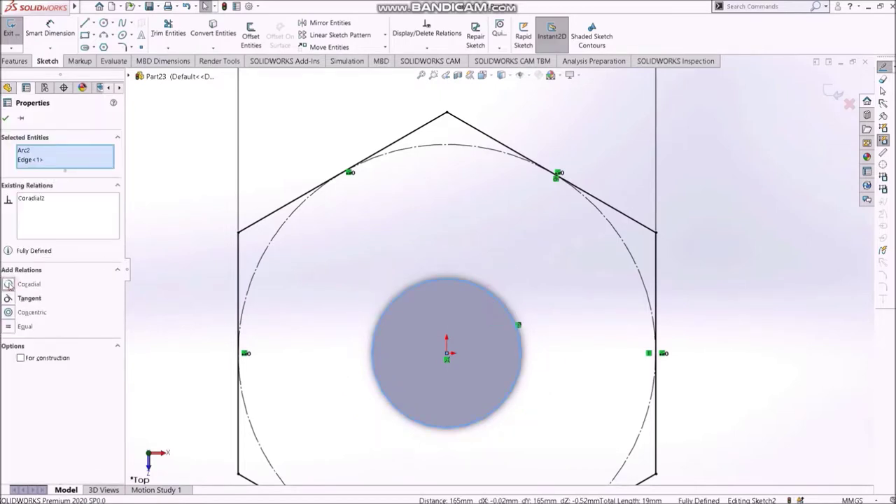
left_click(6, 118)
key("z")
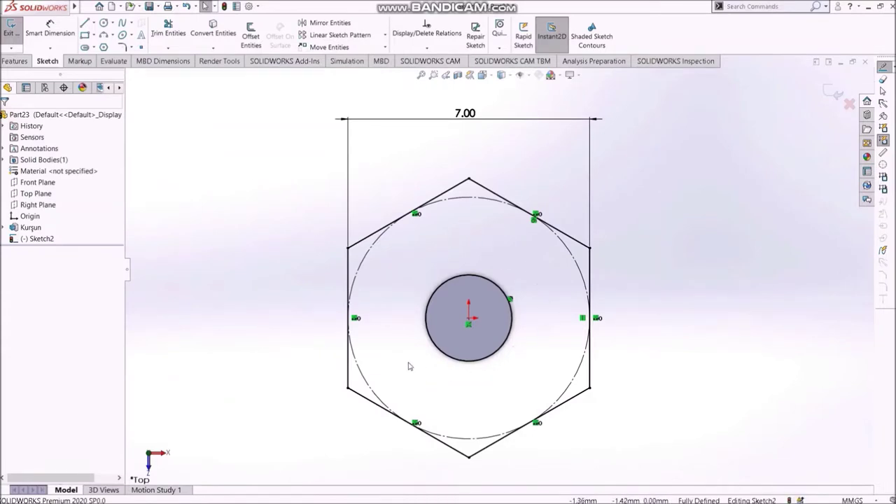
left_click(486, 276)
left_click(504, 199)
left_click(465, 238)
left_click(831, 91)
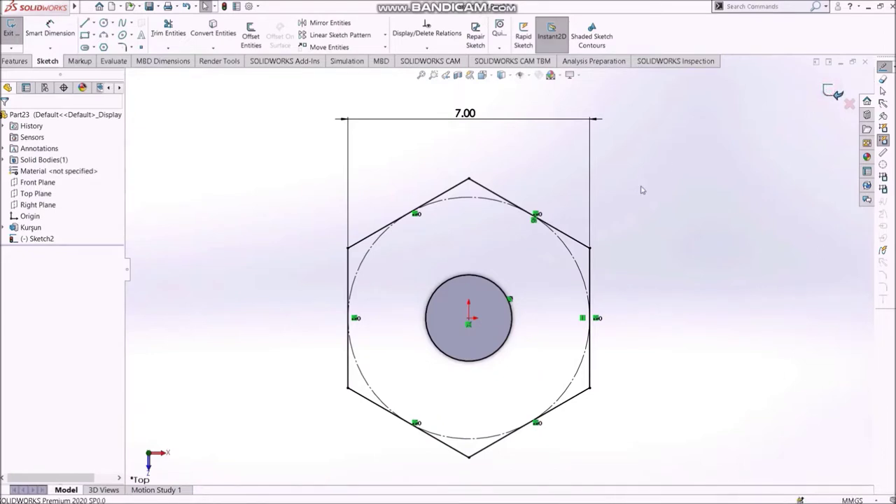
Extrude the hexagon-and-circle sketch from the sketch plane as a Blind boss 165 mm deep with Merge result on
left_click(32, 238)
left_click(158, 227)
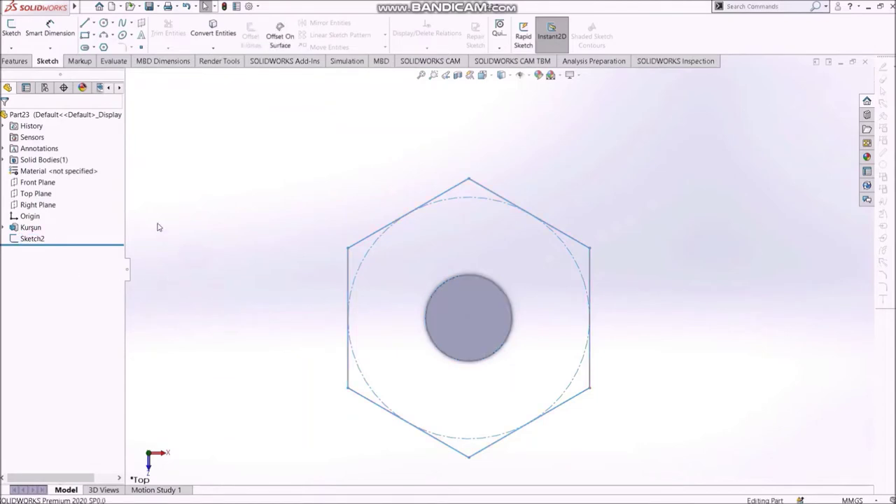
left_click(32, 239)
left_click(15, 61)
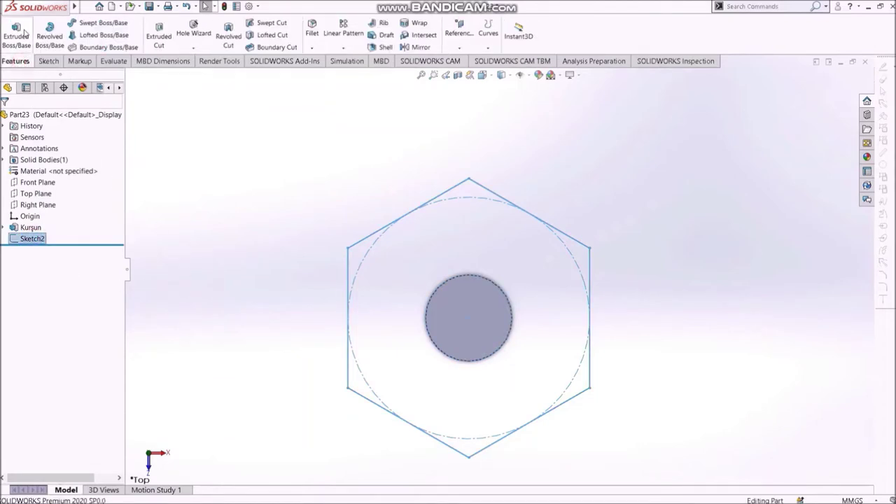
left_click(18, 31)
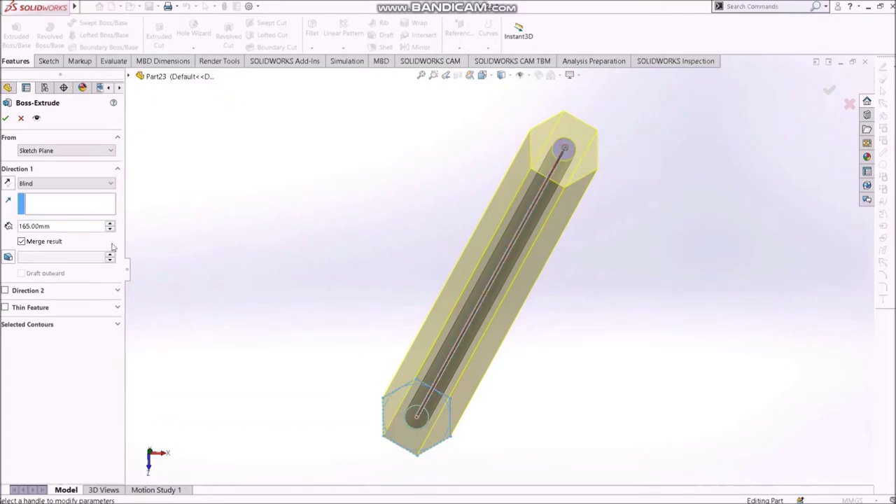
left_click(6, 119)
Expand the list of solid bodies and edit the hexagonal extrusion to turn off Merge result
left_click(60, 159)
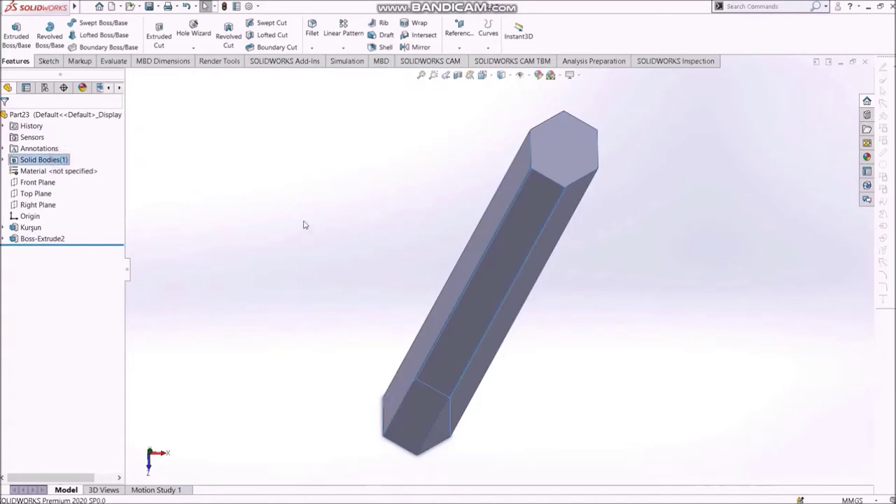
left_click(312, 233)
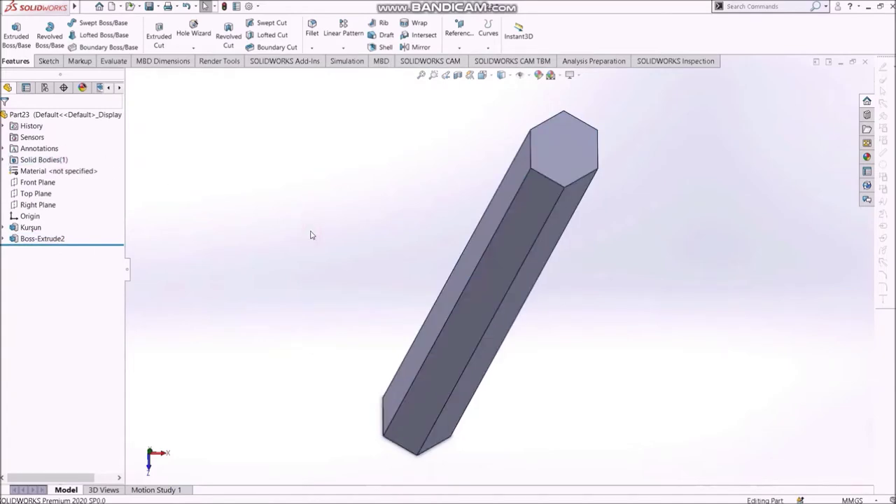
left_click(44, 160)
left_click(5, 159)
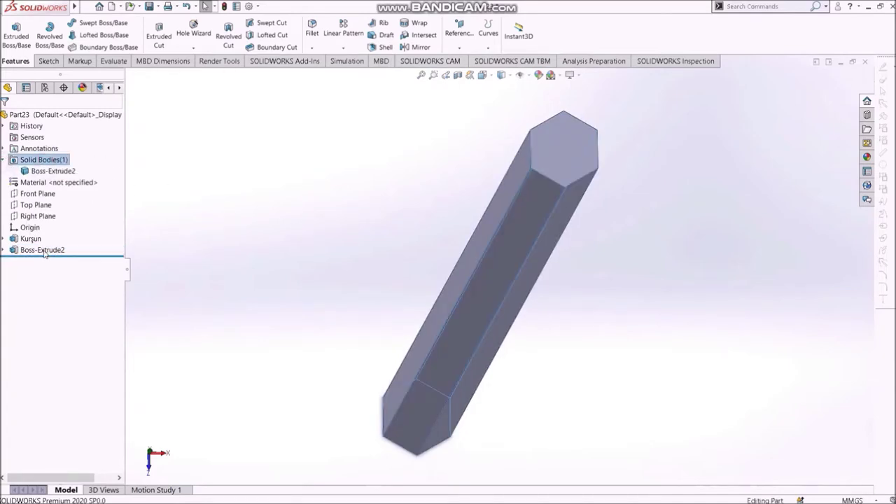
right_click(43, 251)
left_click(52, 227)
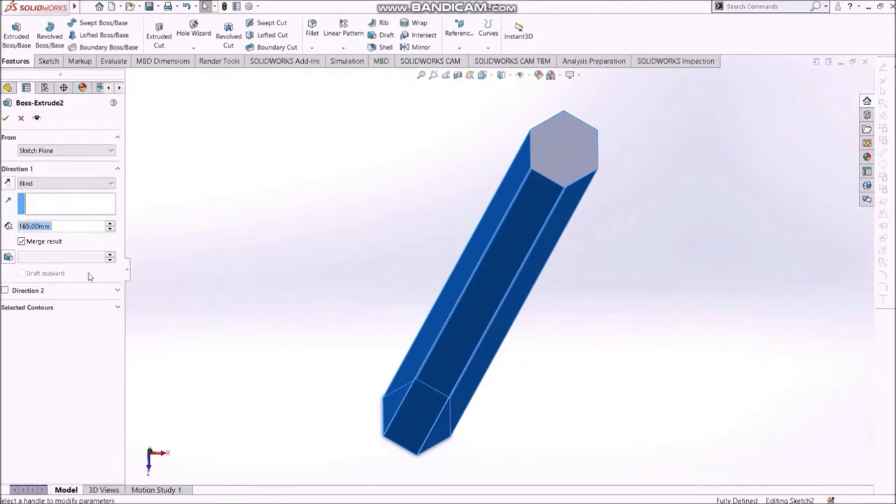
left_click(23, 241)
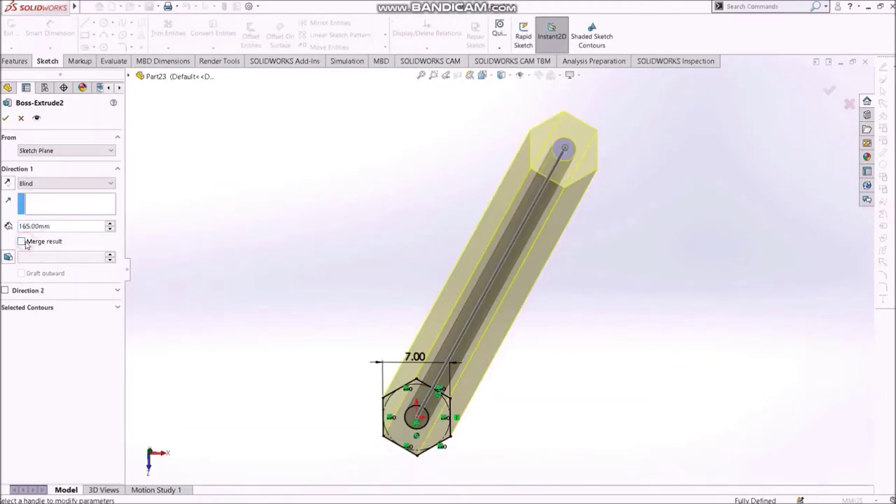
left_click(6, 118)
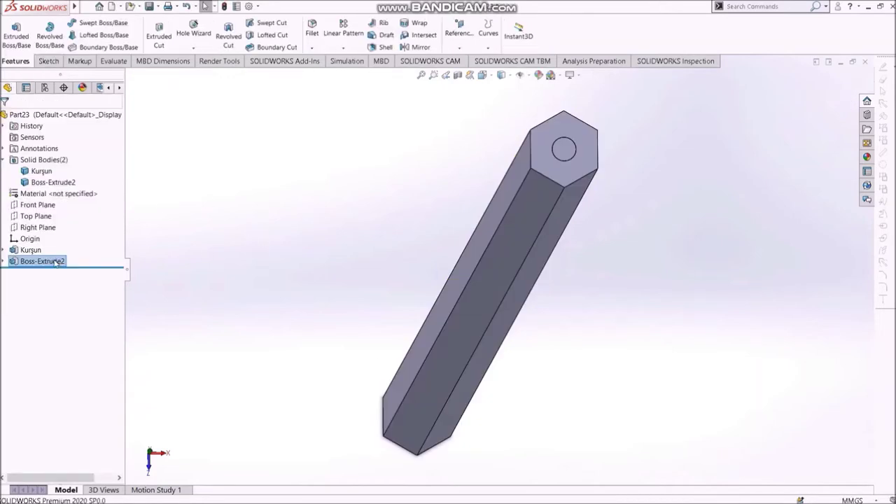
Rename the hexagonal extrusion feature as Tahta Kasa
left_click(42, 261)
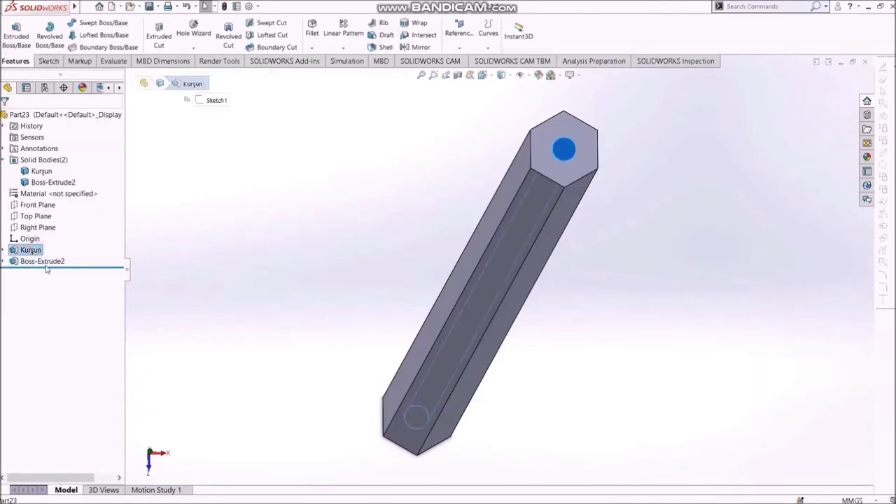
right_click(40, 260)
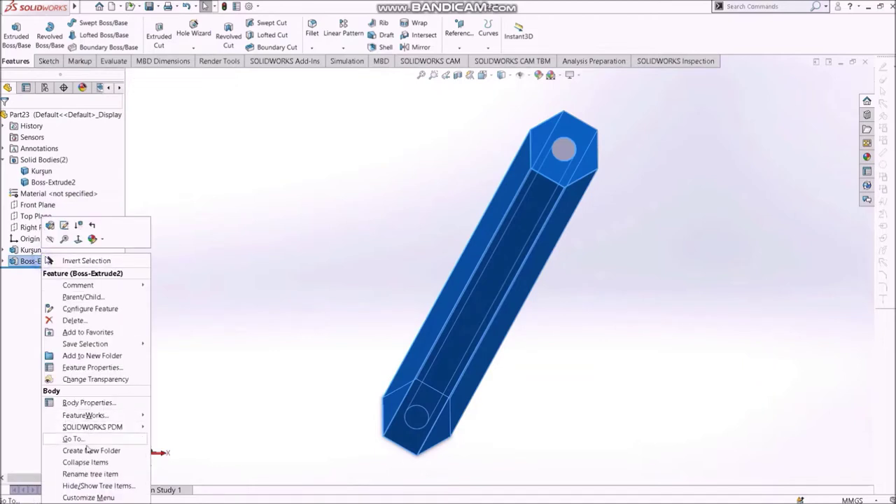
left_click(88, 474)
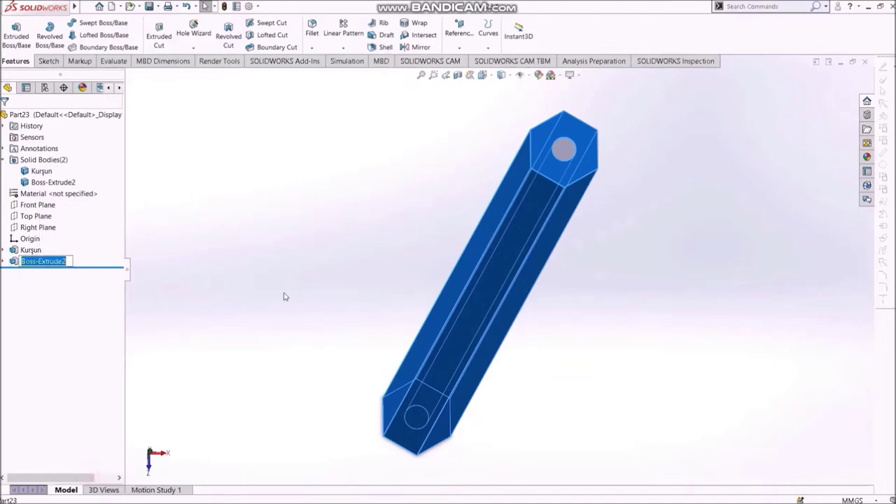
type("Tahta K")
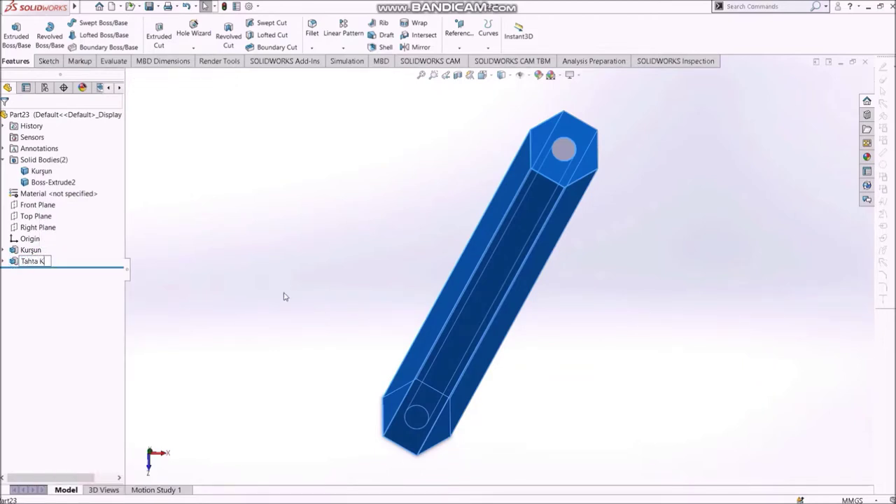
type("asa")
key("Return")
left_click(284, 297)
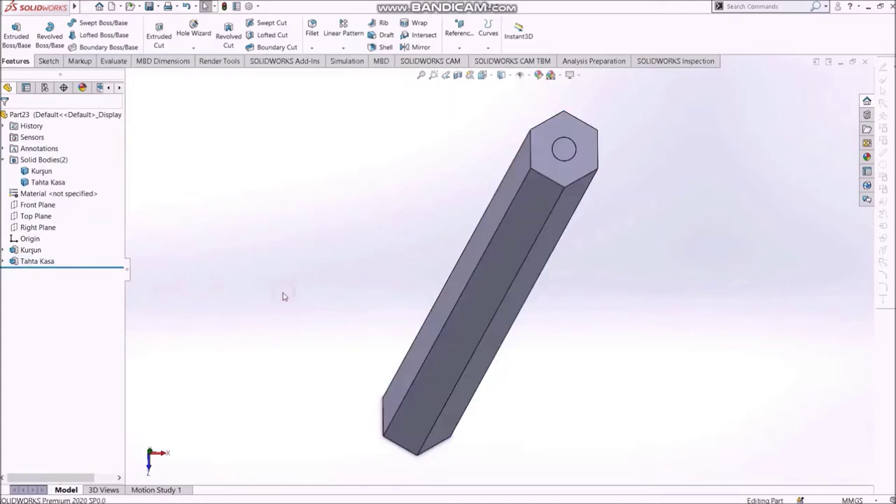
Edit the Tahta Kasa extrusion to end Up To Surface at the far circular end face of the Kurşun core
right_click(33, 261)
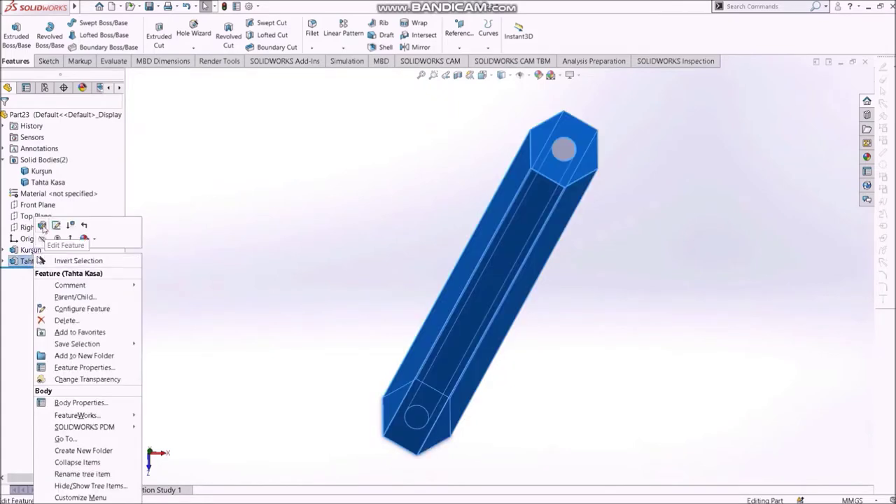
left_click(43, 227)
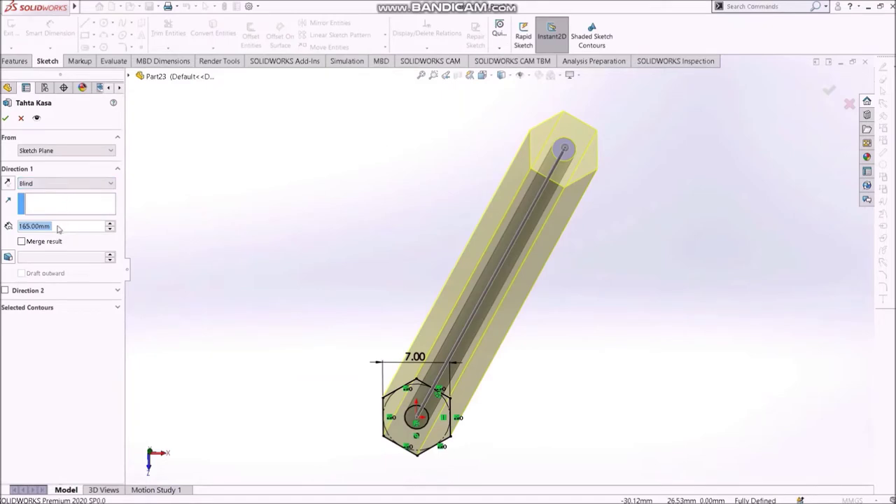
left_click(60, 183)
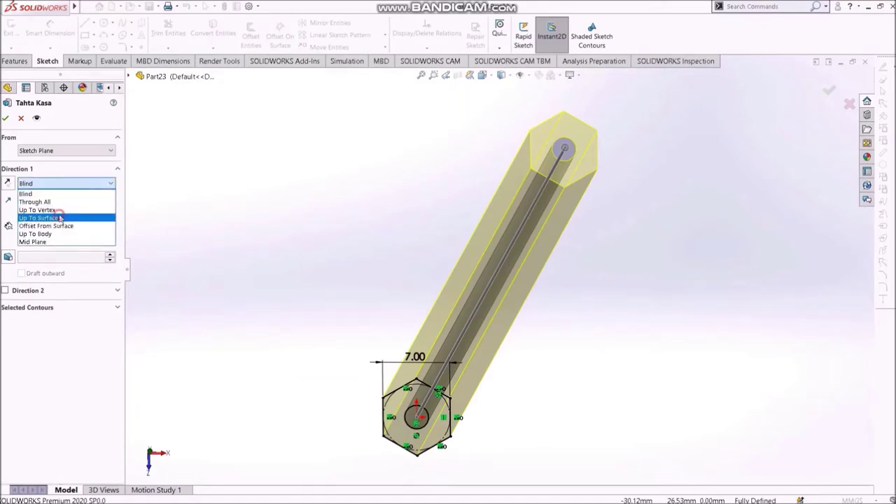
left_click(60, 218)
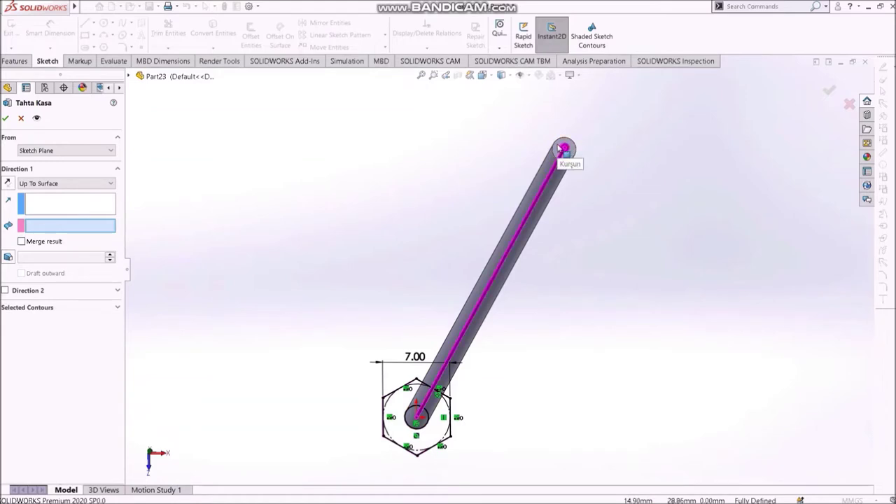
scroll(563, 149, "down", 5)
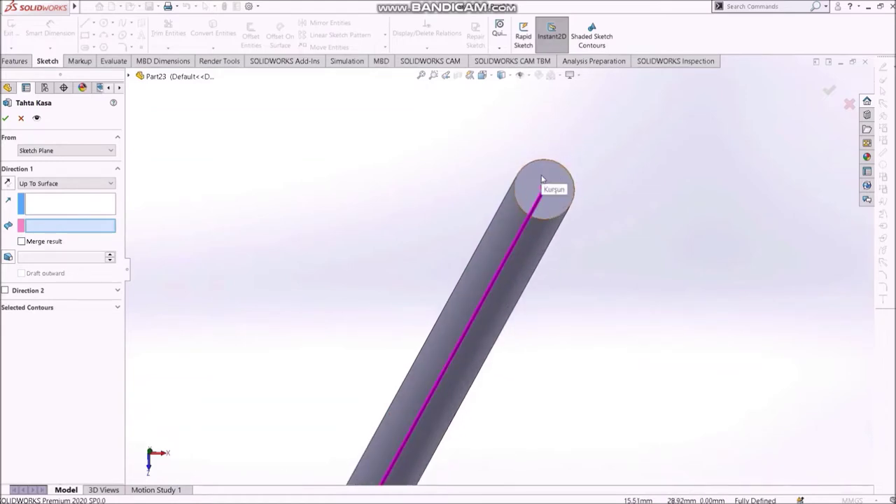
left_click(541, 179)
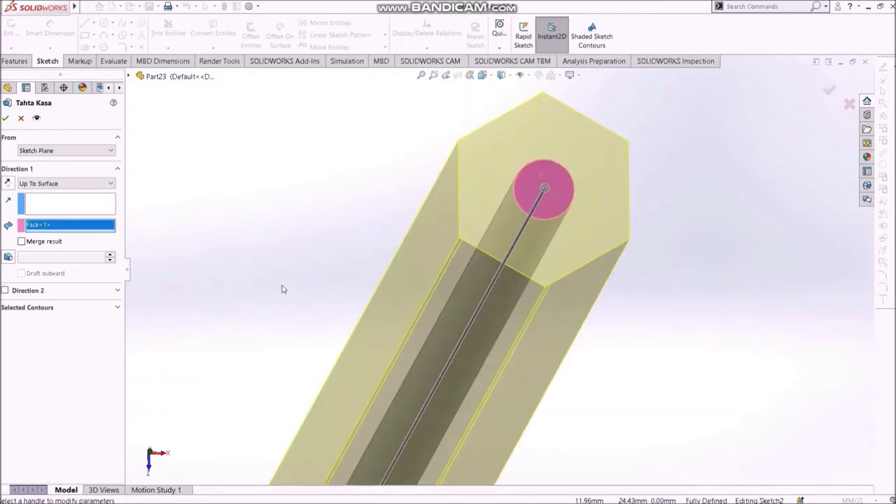
left_click(5, 120)
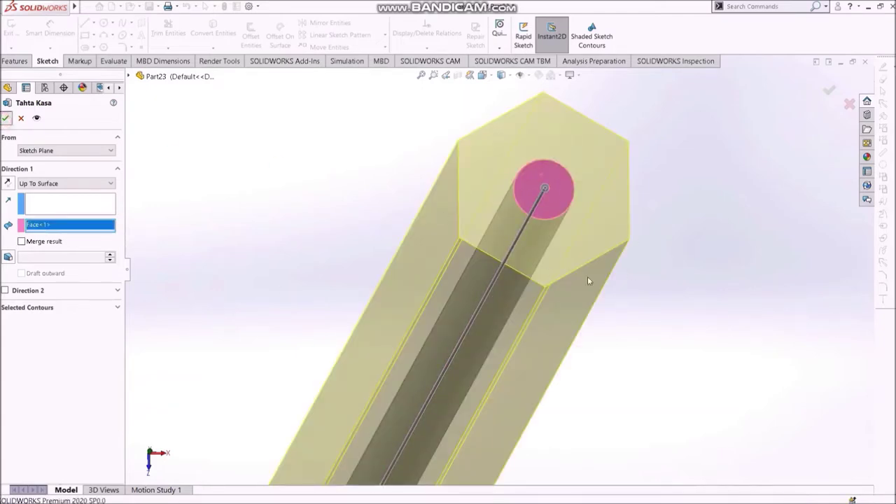
scroll(622, 319, "up", 5)
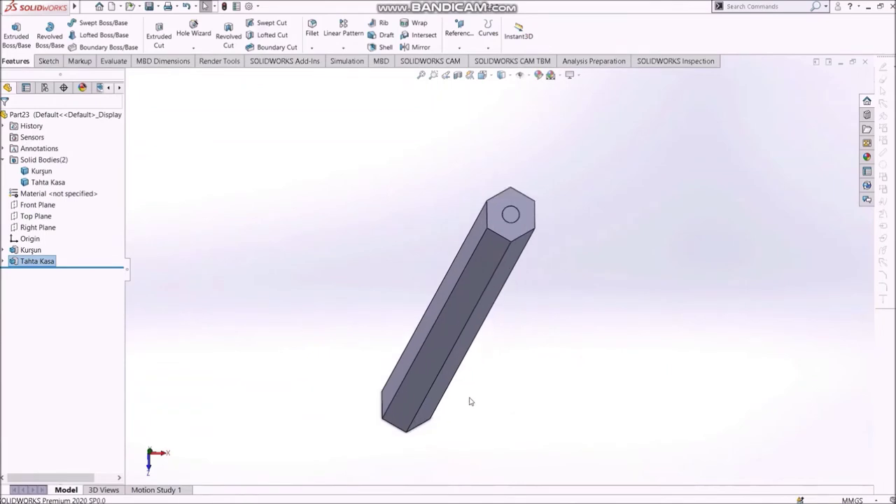
Set the Kurşun extrusion's depth to 5 mm and check the end faces of both bodies
left_click(31, 249)
right_click(30, 250)
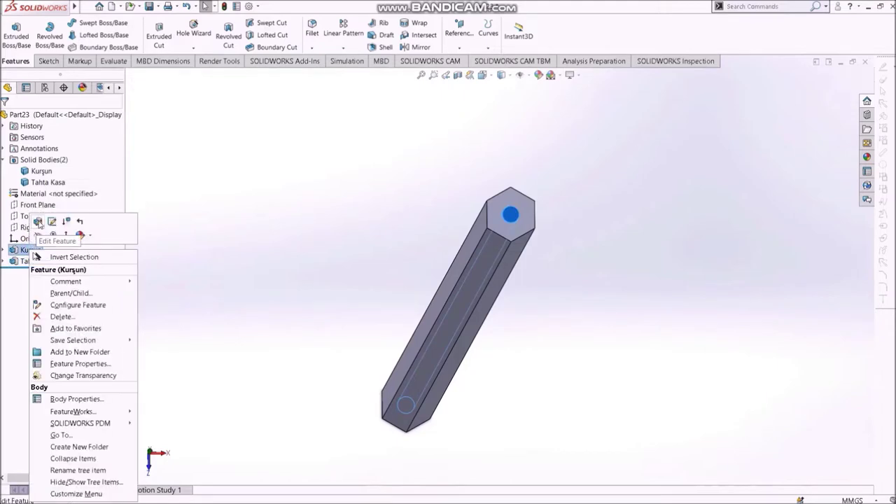
left_click(55, 220)
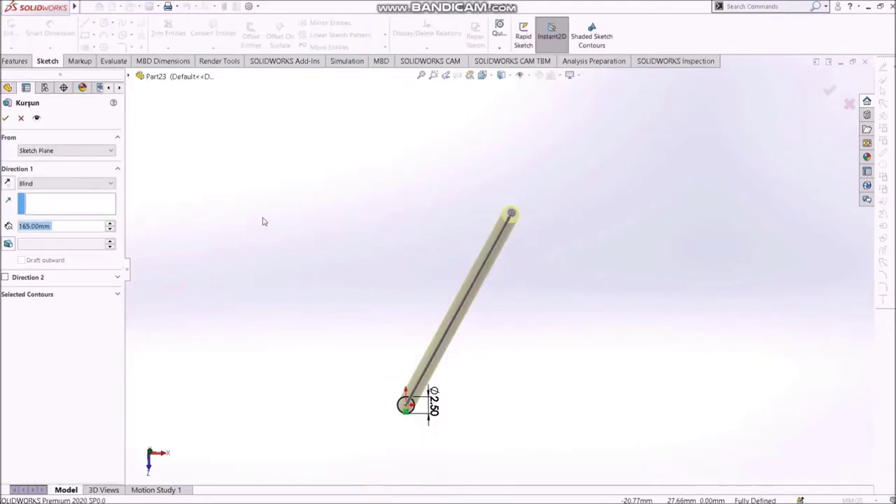
type("5")
key("Return")
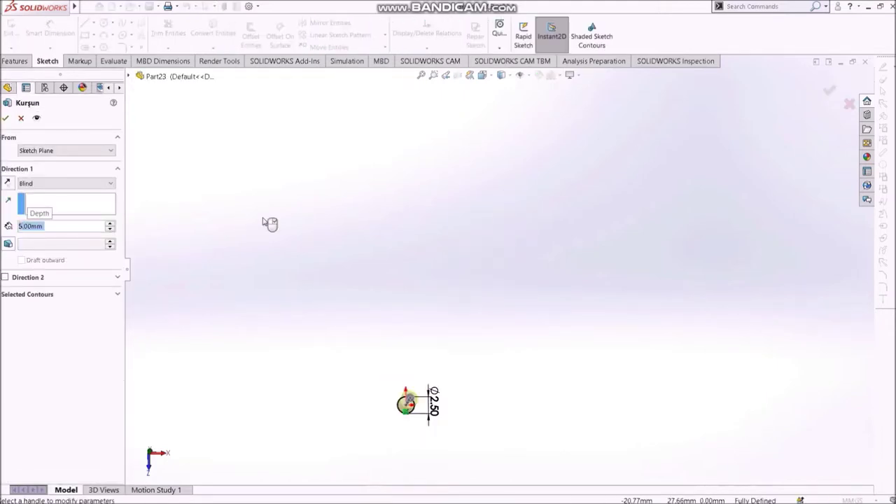
left_click(5, 117)
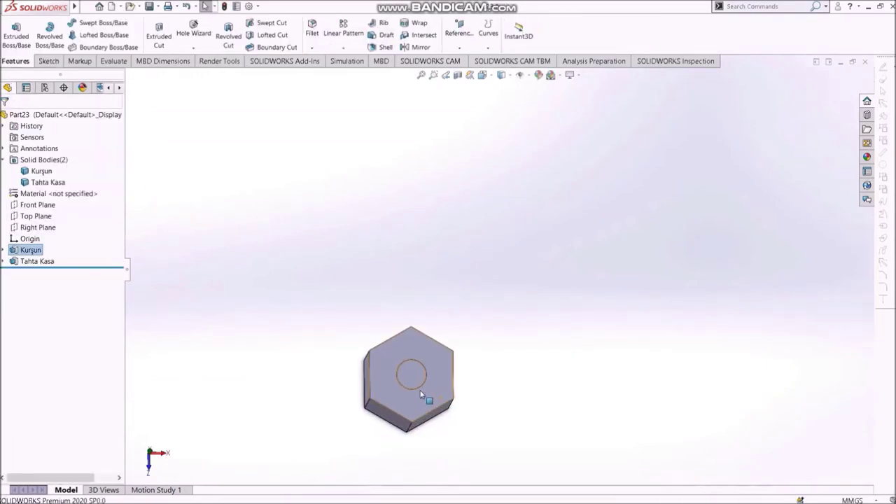
scroll(420, 395, "down", 5)
left_click(371, 313)
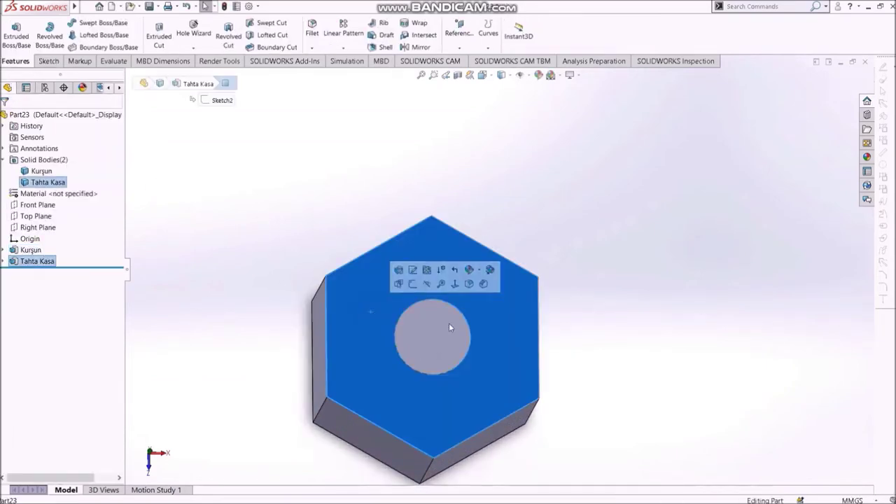
left_click(449, 326)
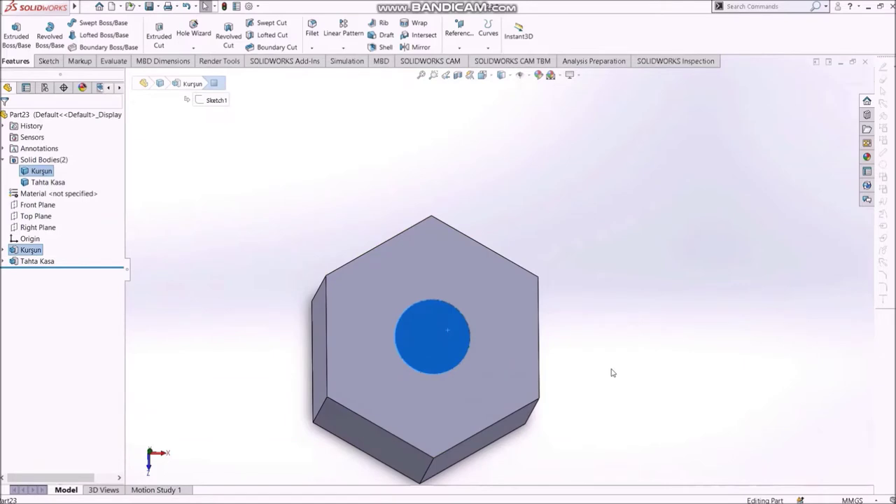
Set the Kurşun extrusion's depth back to 165 mm
right_click(31, 250)
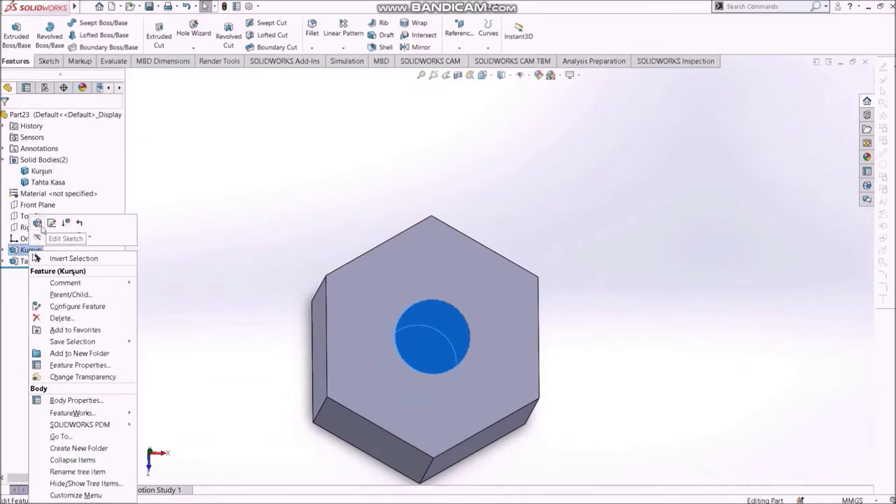
left_click(40, 219)
type("165")
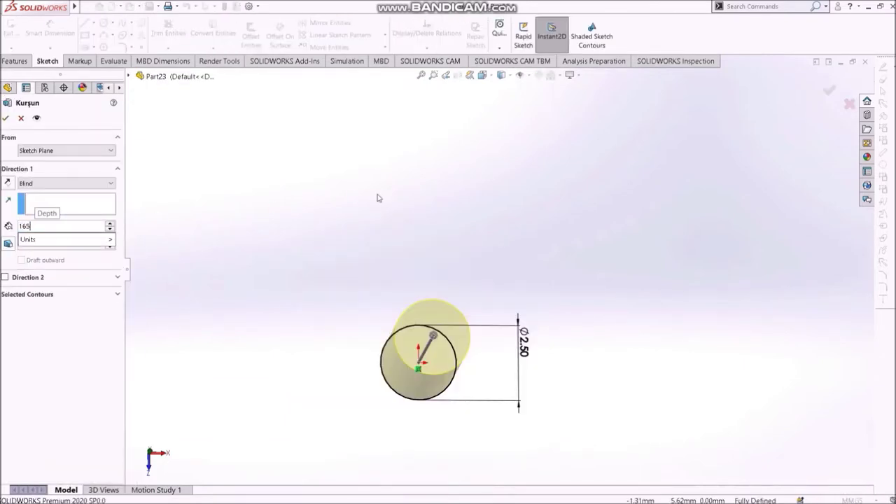
key("Return")
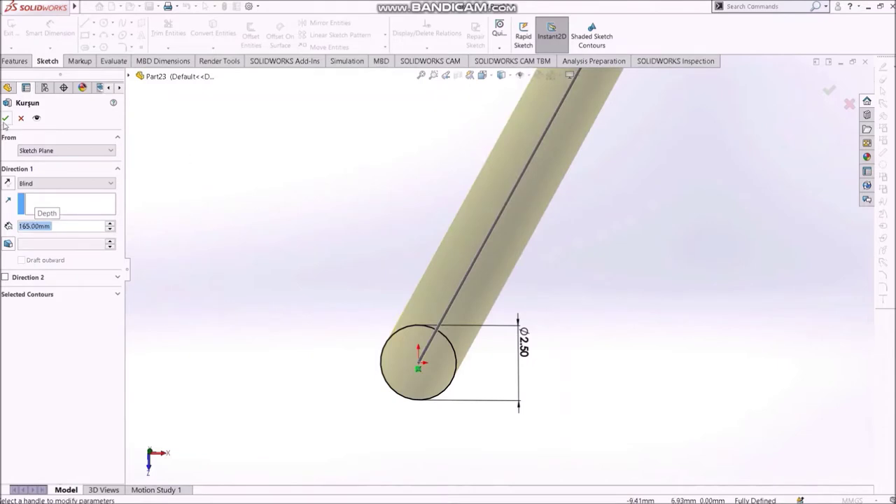
key("Return")
key("f")
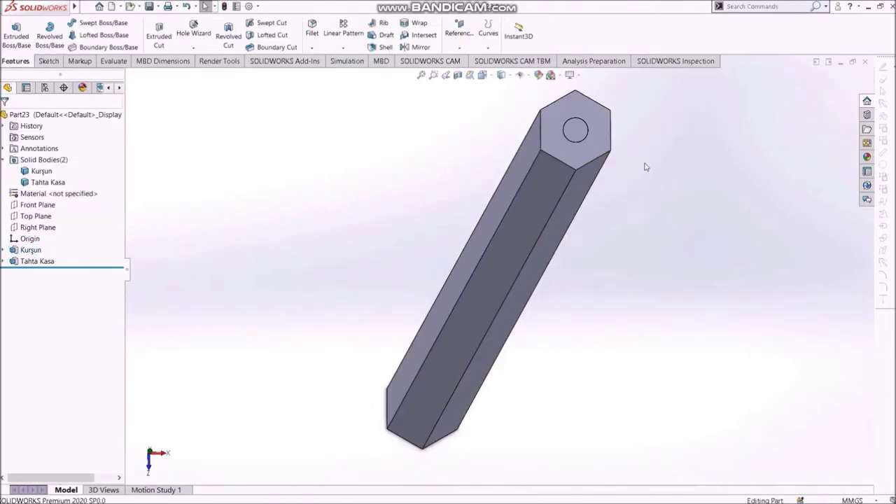
Start a sketch on the hexagonal body's end face opposite its sketch plane and draw an origin-centred circle enclosing the hexagon
left_click(580, 102)
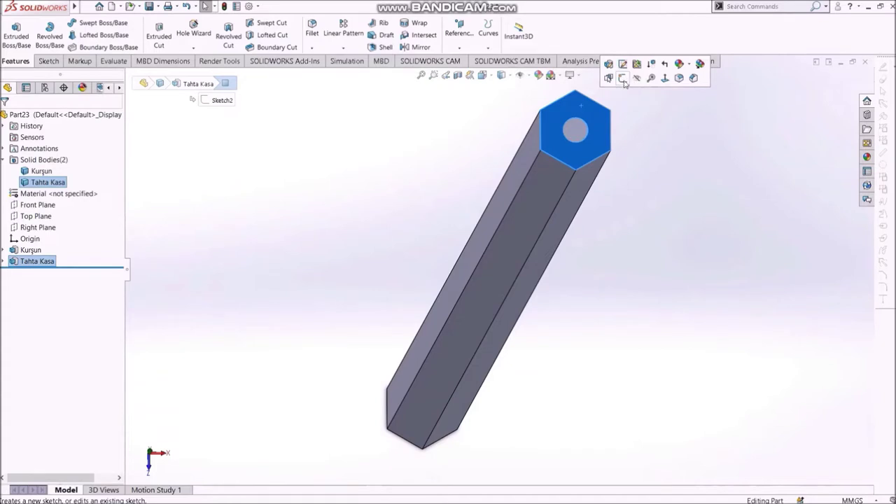
left_click(622, 79)
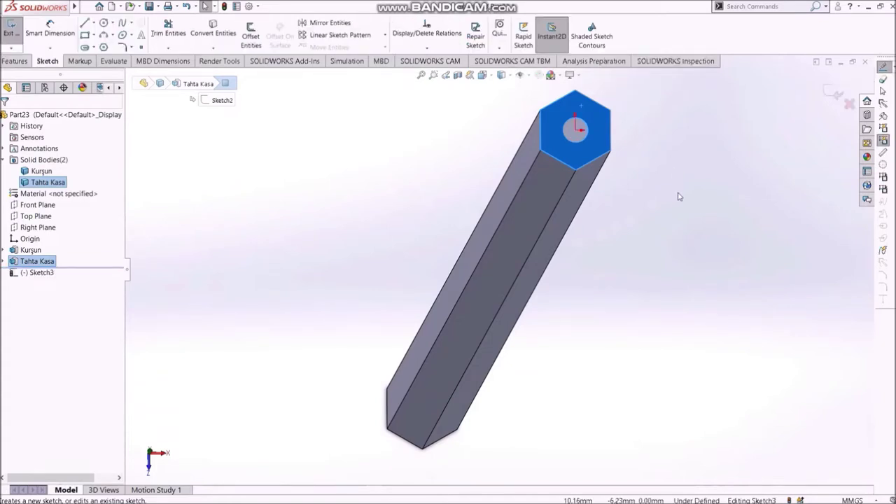
key("ctrl+8")
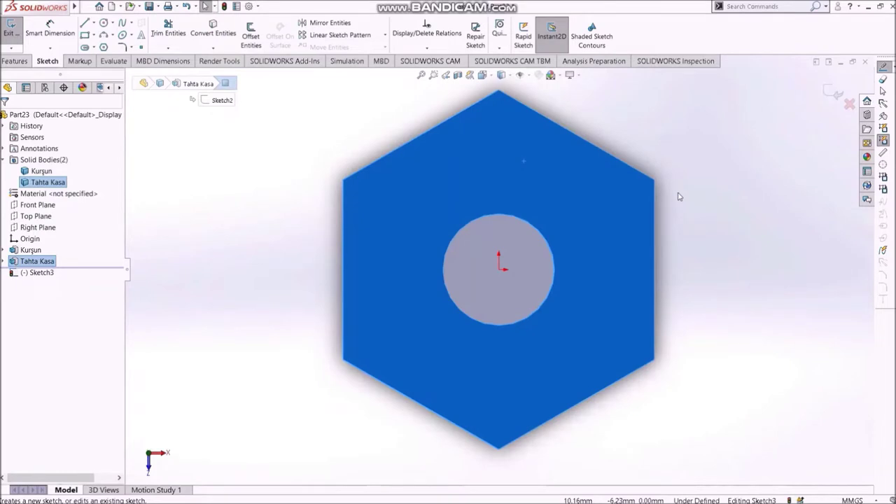
left_click(709, 250)
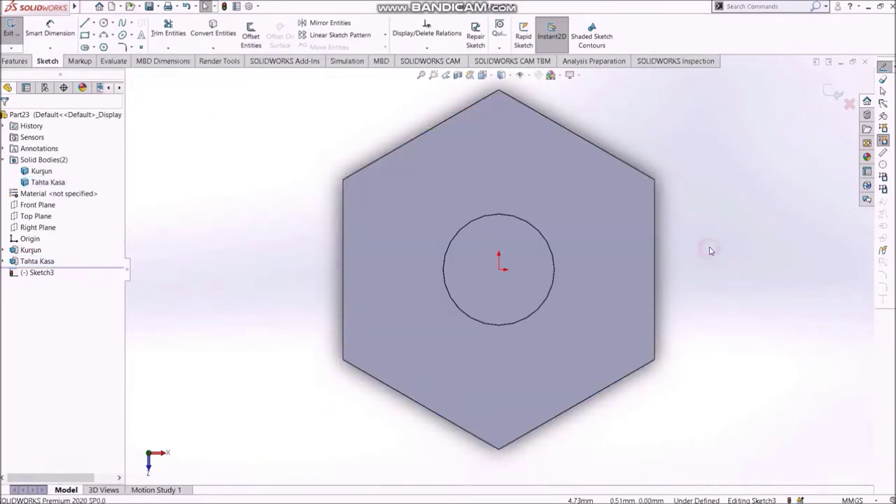
key("space")
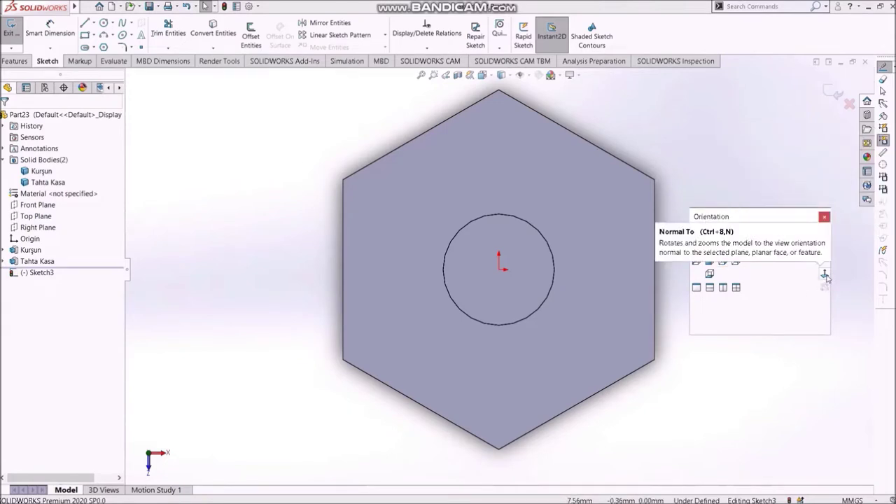
left_click(824, 218)
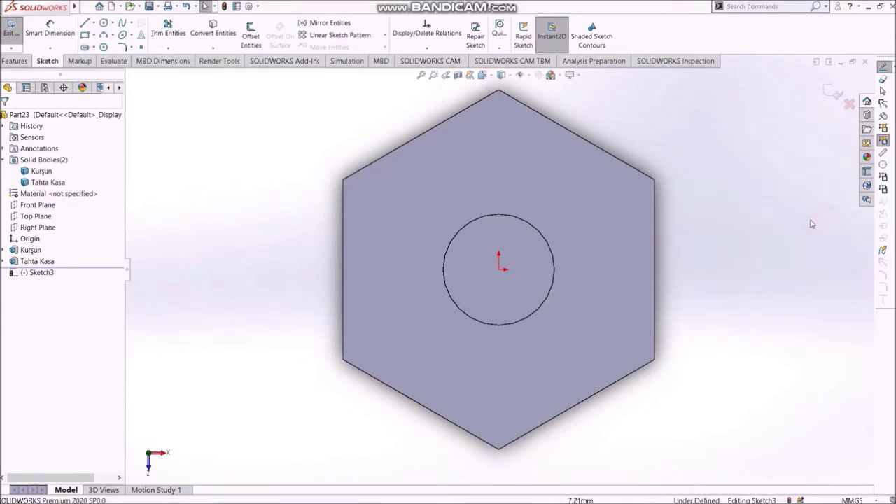
key("s")
left_click(725, 231)
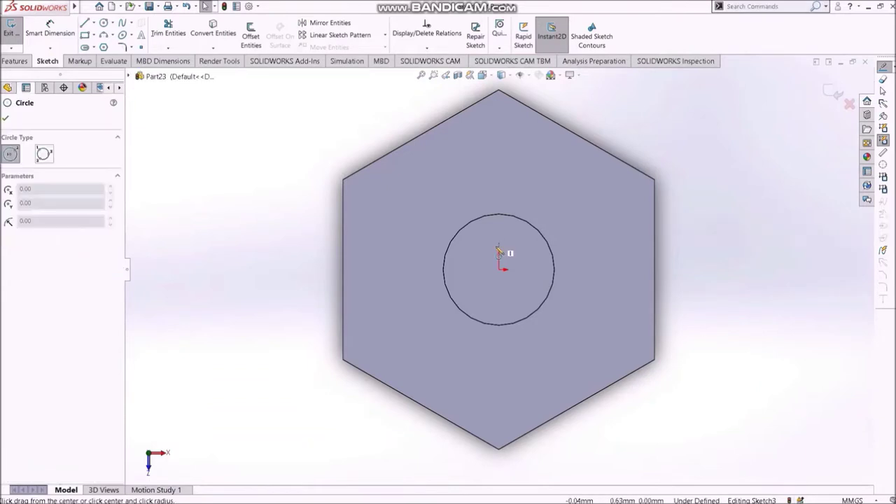
left_click(498, 269)
left_click(678, 148)
key("Escape")
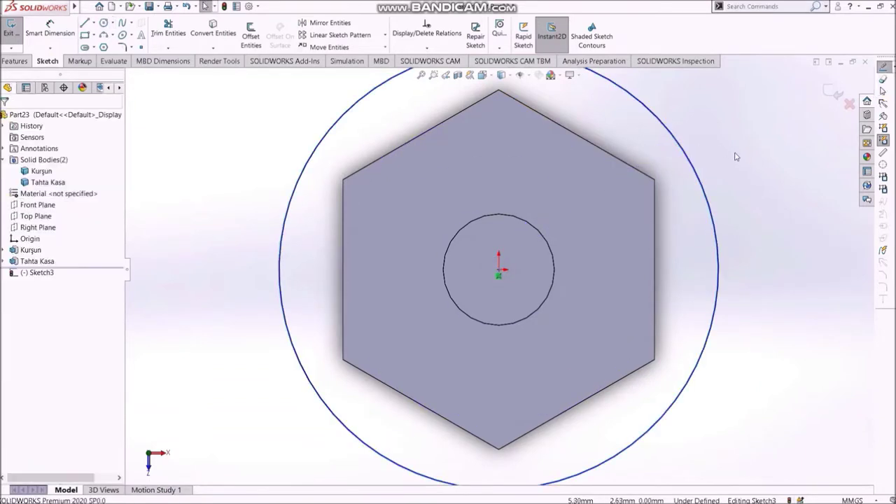
Dimension the circle's diameter as 7 mm and exit the sketch
key("s")
left_click(683, 159)
left_click(683, 151)
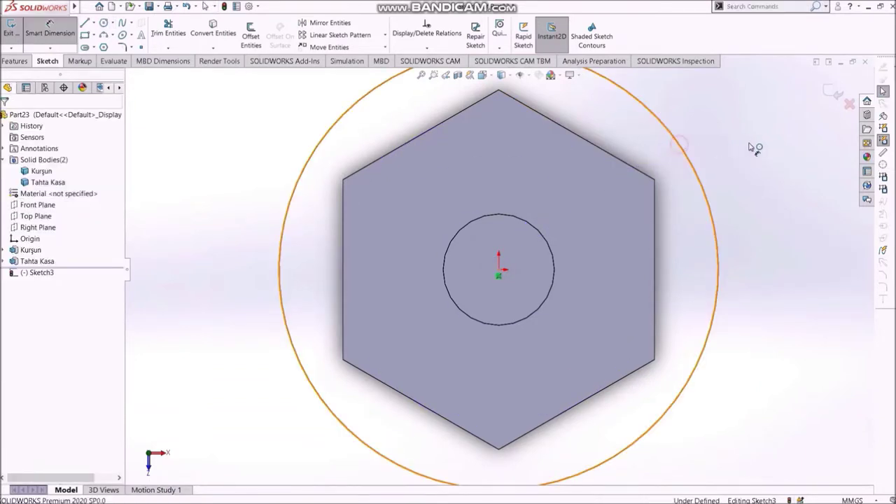
left_click(754, 146)
key("Return")
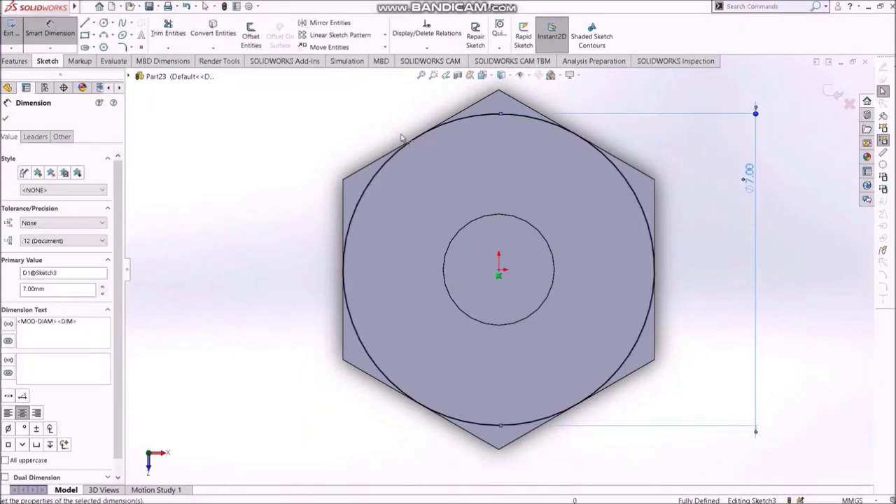
left_click(823, 96)
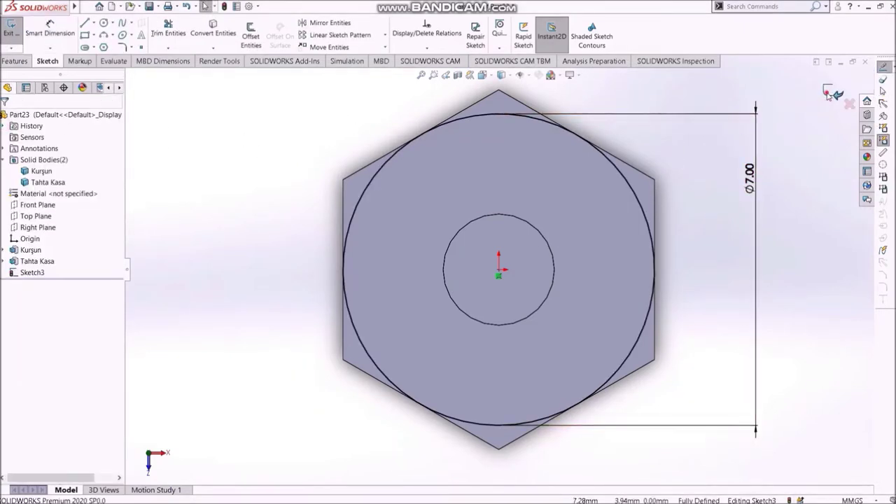
left_click(11, 28)
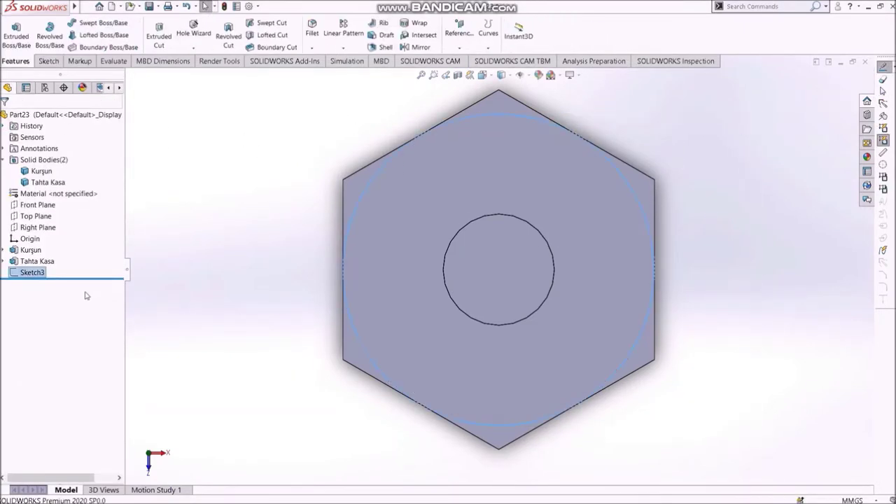
Start a blind boss extrusion of the 7 mm circle with a 10 mm depth and check its preview at the hexagonal body's end
left_click(16, 35)
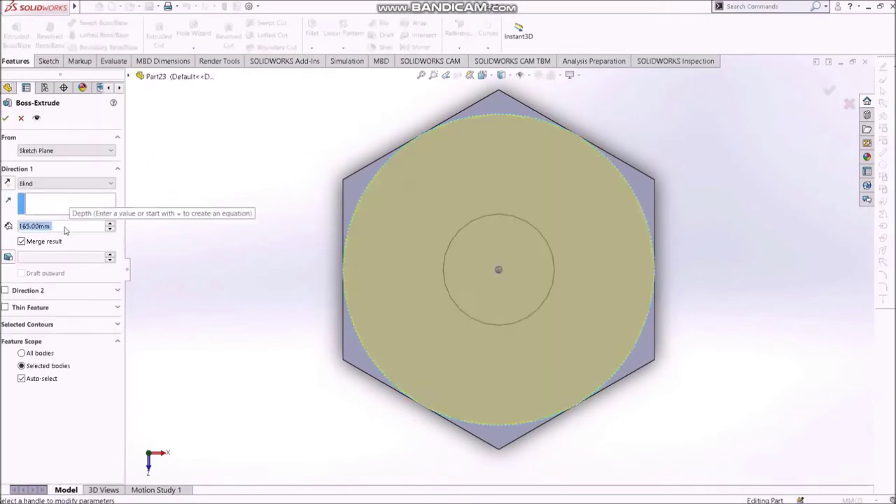
type("10")
key("Return")
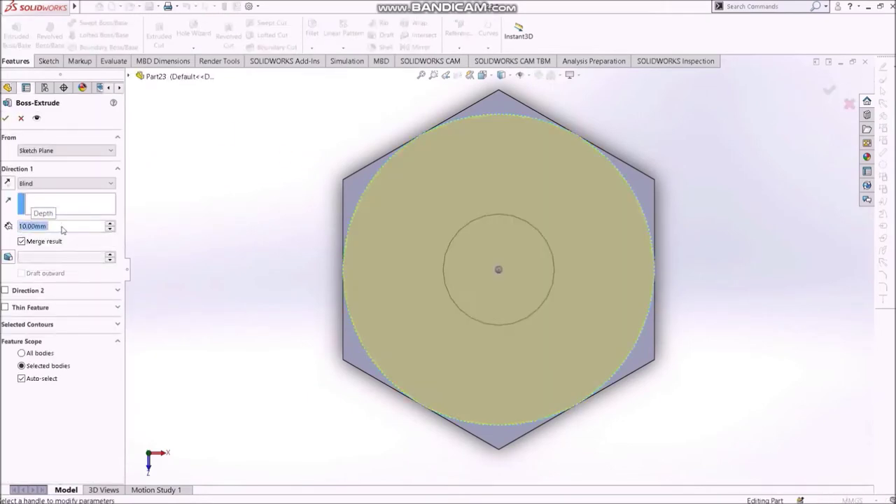
scroll(502, 269, "up", 3)
middle_click_drag(501, 269, 637, 189)
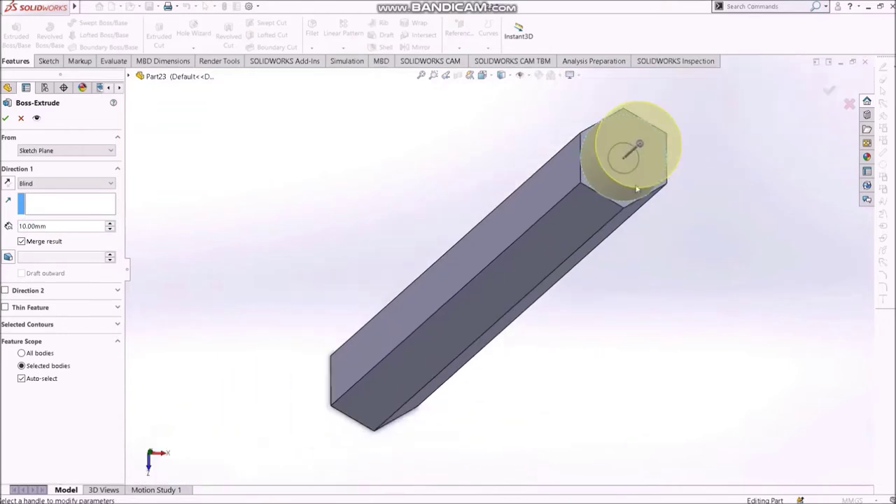
scroll(637, 189, "down", 5)
scroll(650, 178, "up", 6)
scroll(678, 162, "down", 2)
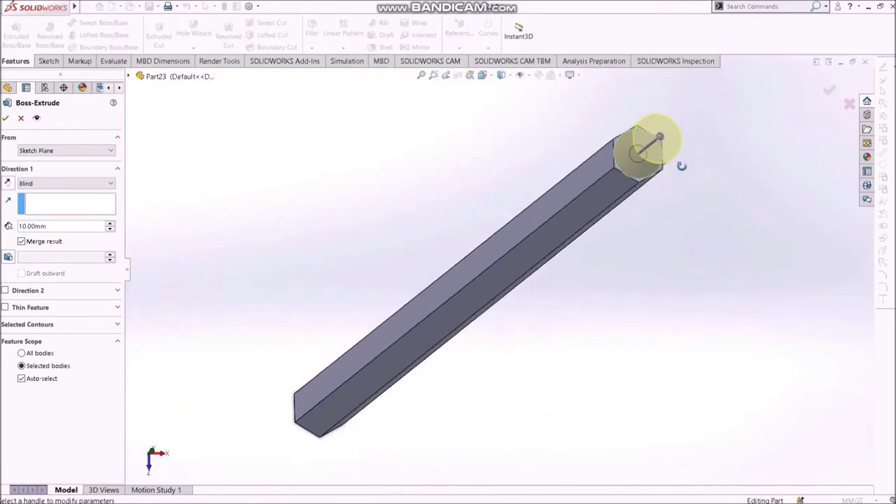
scroll(683, 158, "down", 2)
scroll(633, 136, "up", 3)
scroll(616, 147, "down", 4)
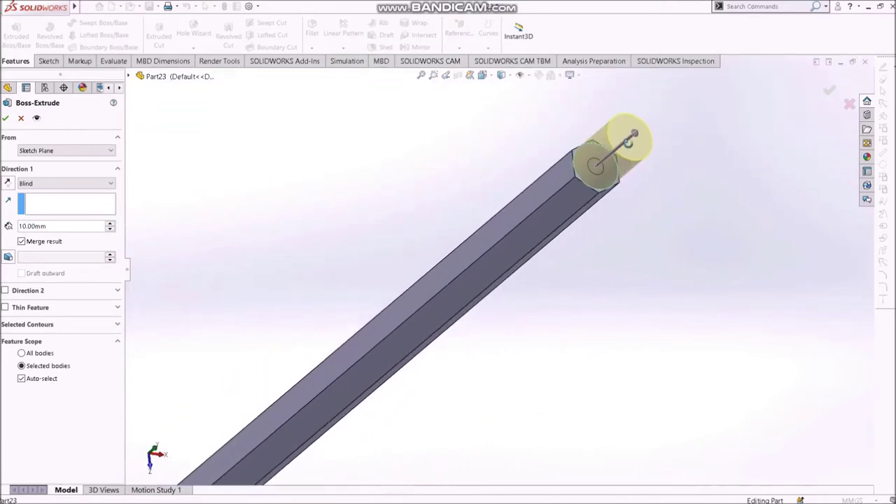
scroll(629, 140, "down", 2)
Keep the extrusion pointing outward from the hexagonal body, turn off merging the result and create it as a separate body
left_click(8, 182)
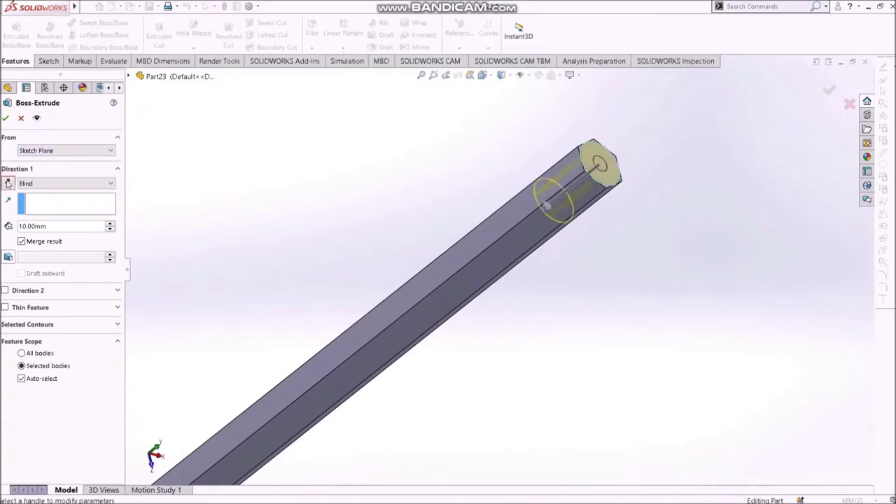
left_click(8, 183)
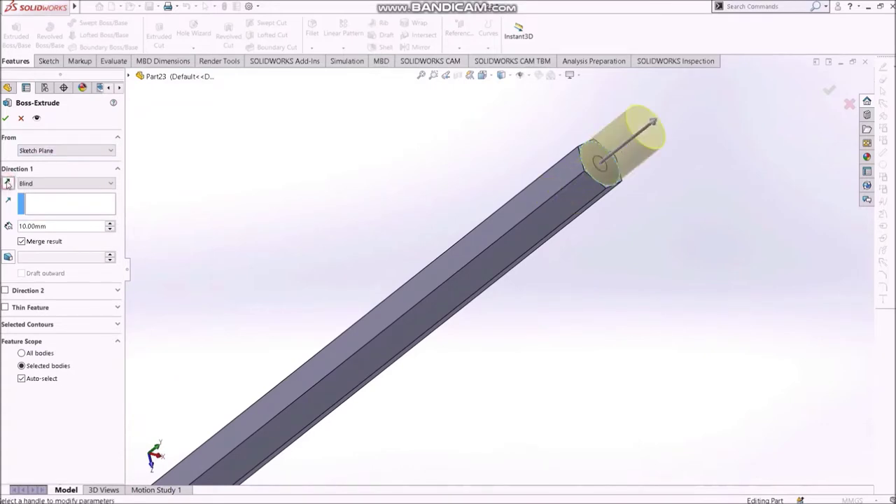
left_click(31, 243)
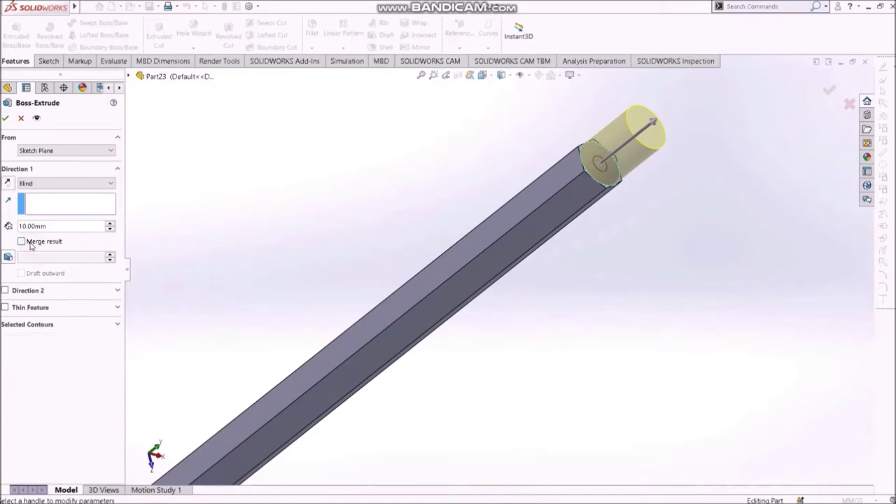
left_click(7, 118)
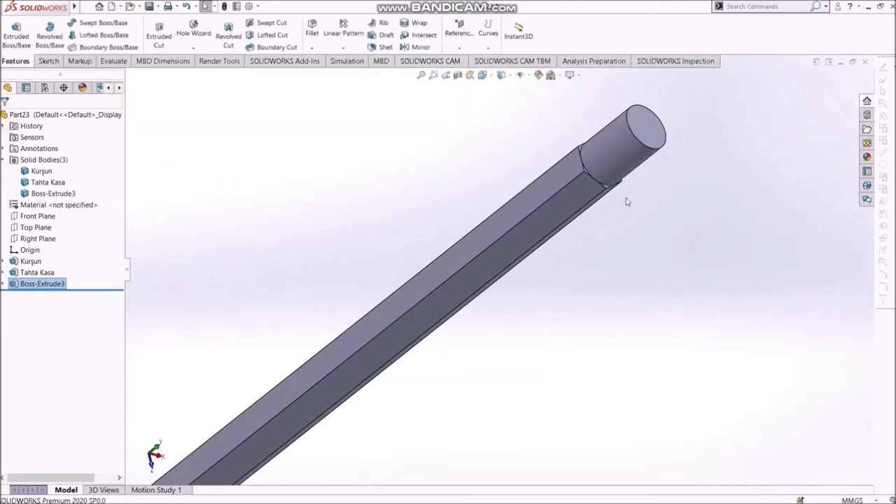
Edit the round end section's extrusion and switch merging of the result on and back off
right_click(46, 284)
left_click(54, 226)
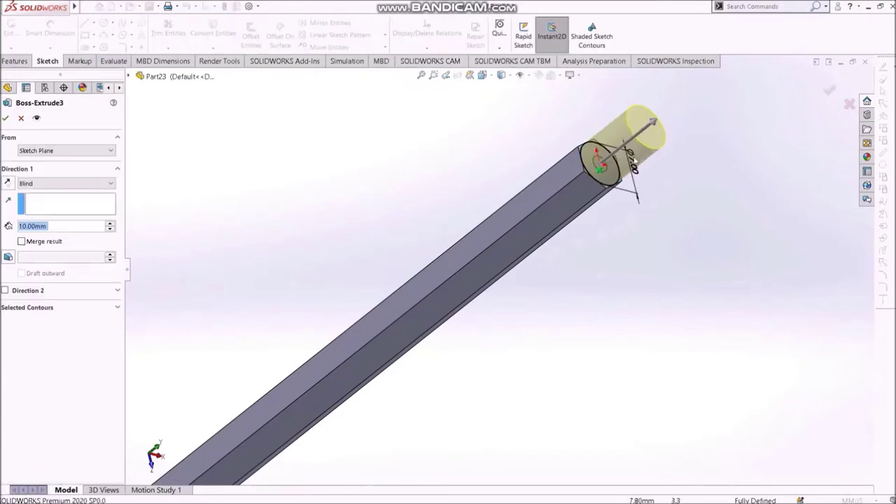
scroll(609, 166, "down", 2)
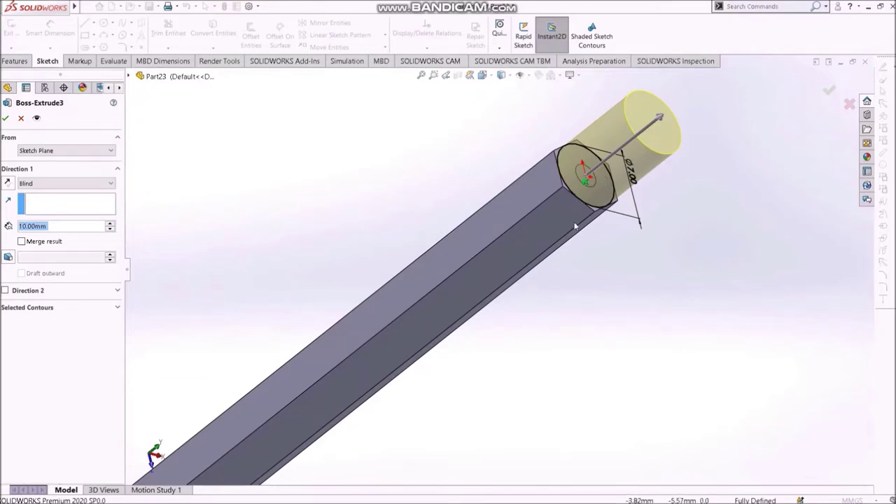
left_click(24, 241)
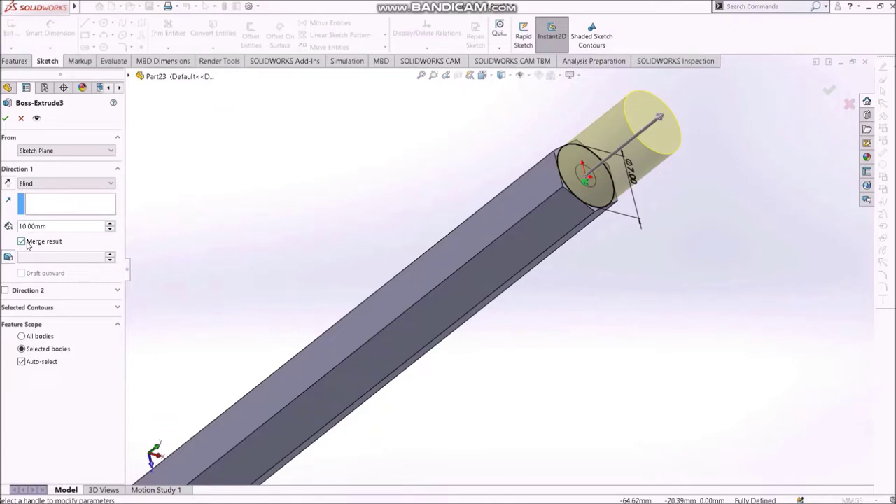
left_click(22, 242)
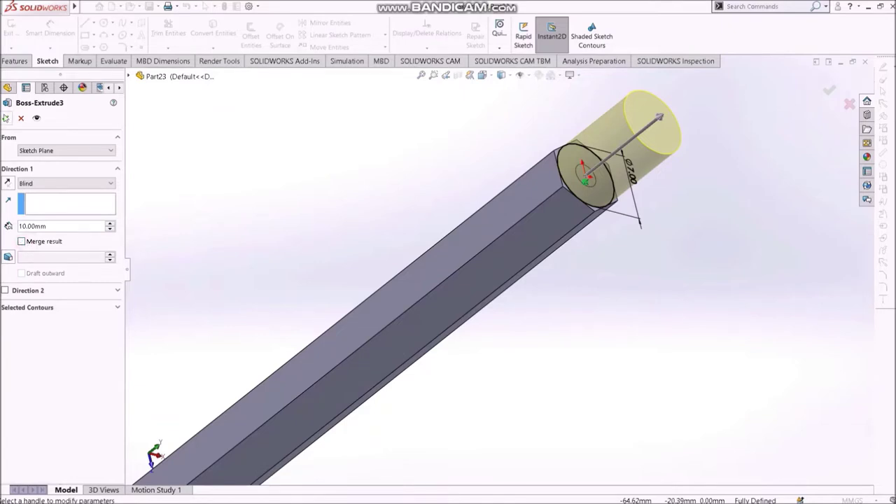
key("Return")
Rename the round end section's extrusion feature as Silgi
right_click(38, 285)
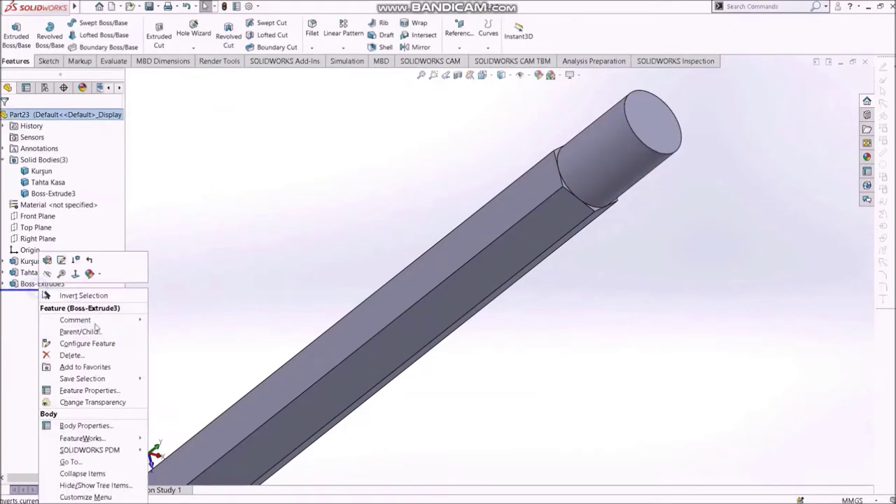
left_click(25, 284)
right_click(24, 284)
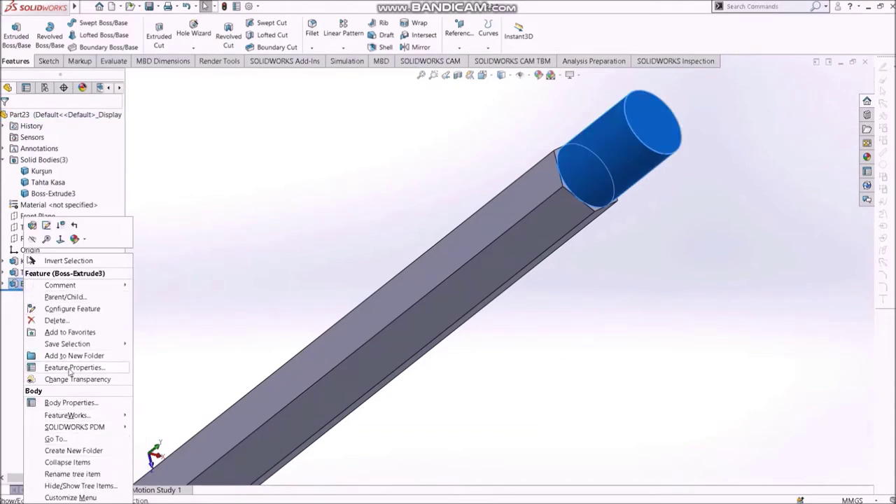
left_click(77, 474)
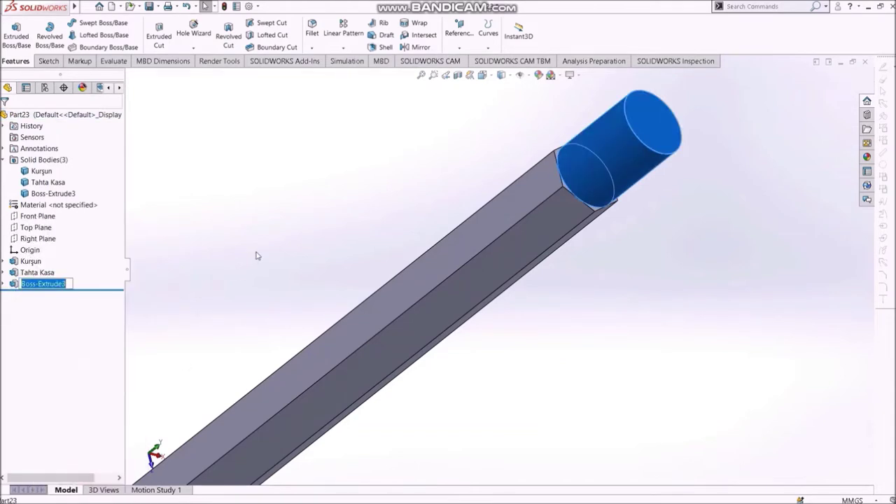
type("Silgi")
key("Return")
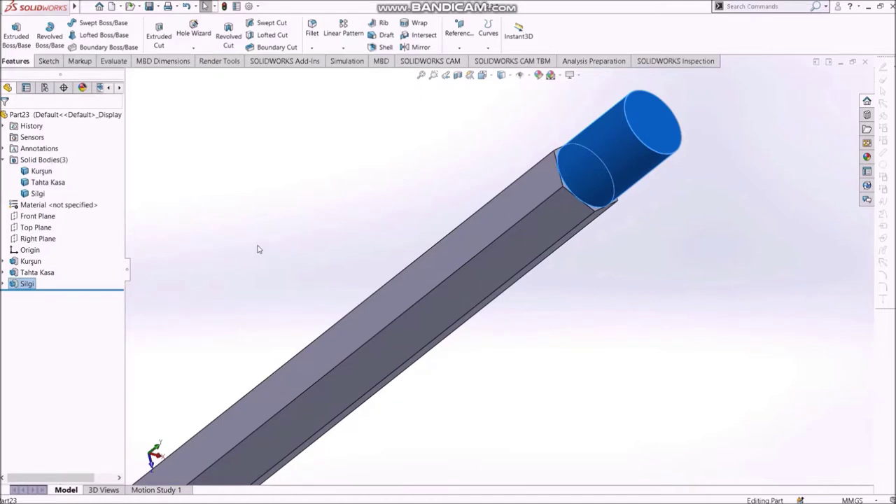
left_click(266, 221)
Examine the whole pencil from several orientations and highlight the Kurşun, Tahta Kasa and Silgi bodies one after another
scroll(283, 226, "up", 3)
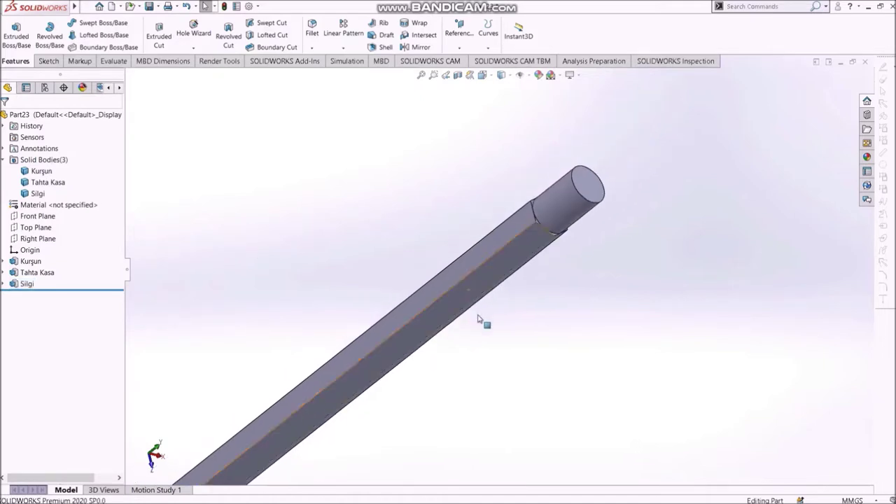
scroll(478, 318, "up", 1)
key("f")
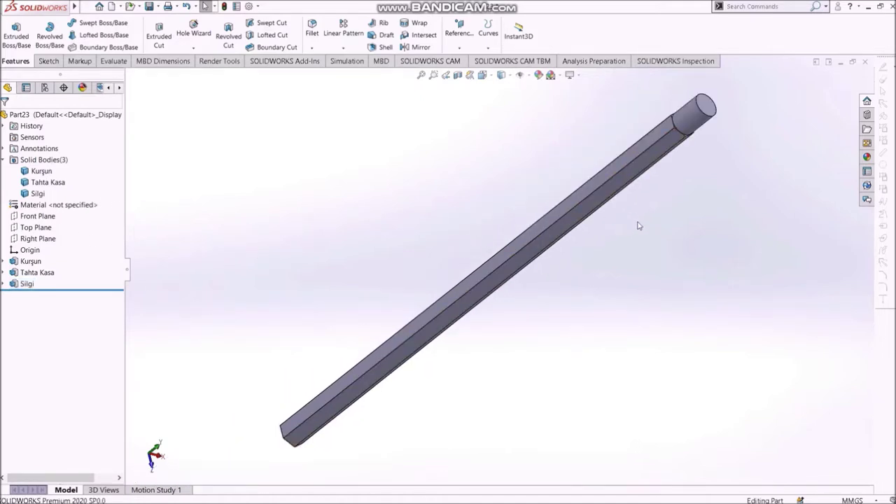
key("space")
left_click(658, 272)
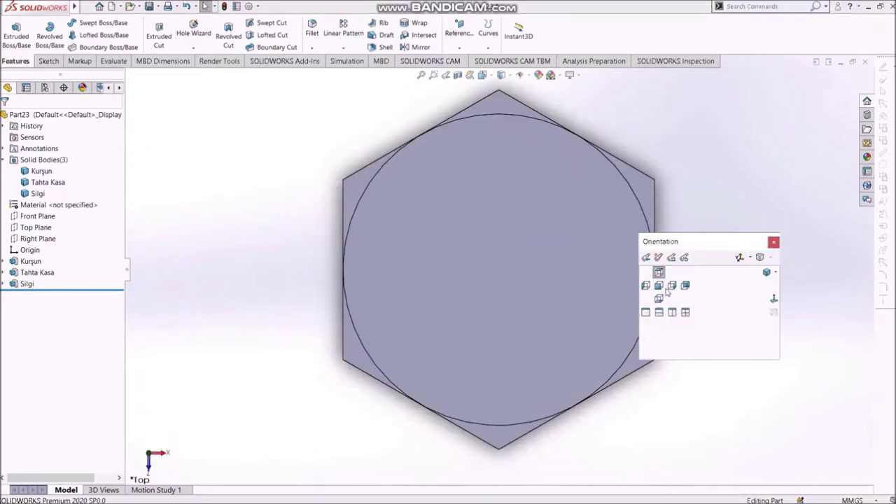
left_click(659, 286)
mouse_move(615, 280)
middle_mouse_down()
mouse_move(578, 284)
mouse_move(552, 316)
middle_mouse_up()
left_click(42, 172)
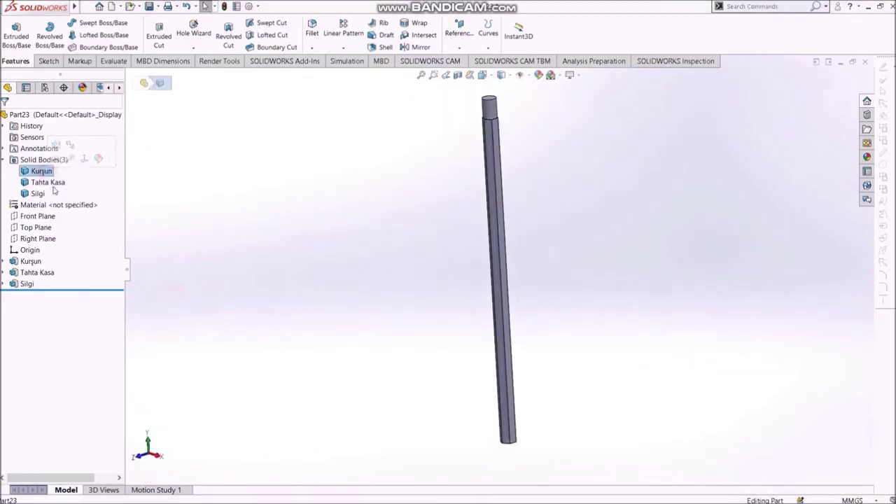
left_click(47, 182)
middle_click_drag(563, 207, 551, 232)
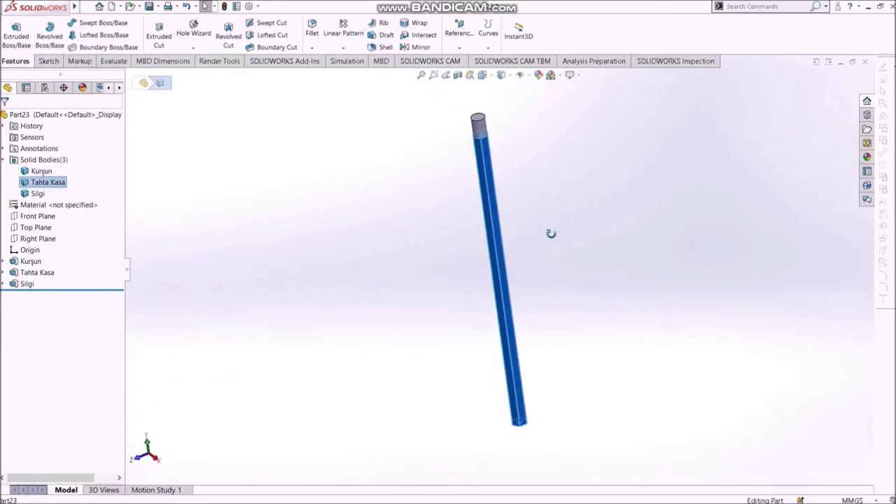
left_click(37, 193)
key("Escape")
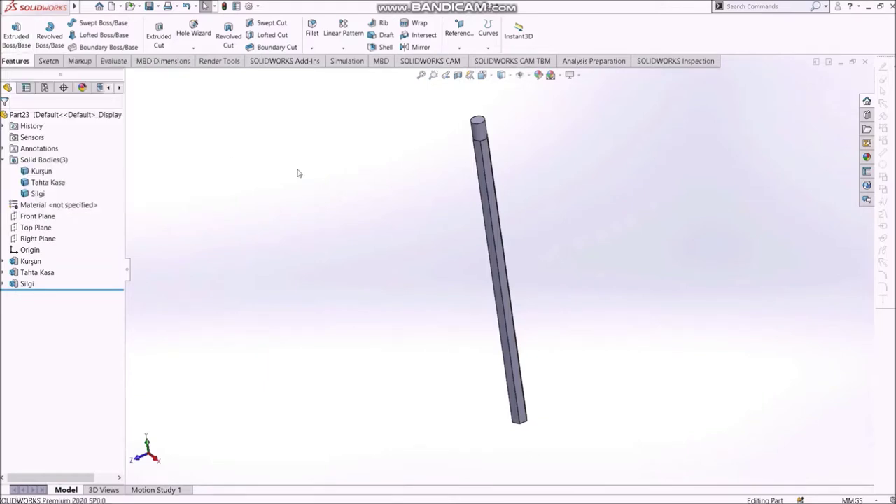
scroll(480, 144, "down", 4)
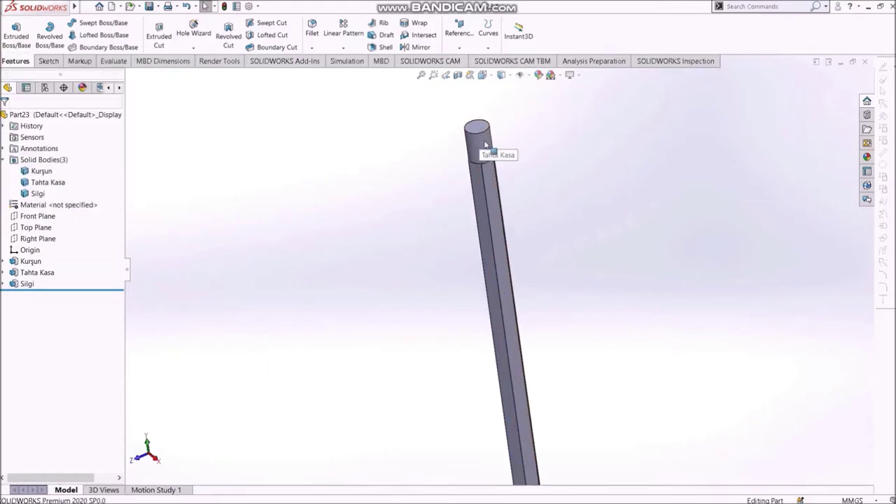
middle_click_drag(484, 185, 481, 170)
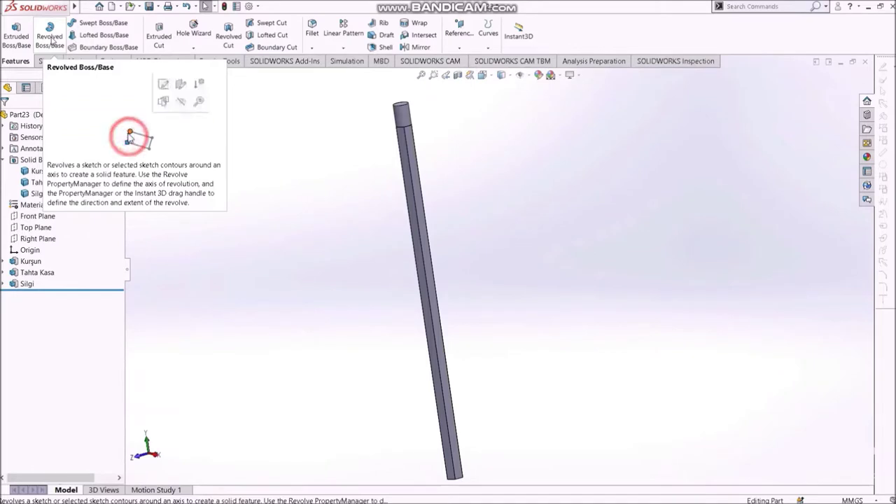
Start a sketch on the Front Plane and apply a section view through the Front Plane with zero offset
left_click(36, 216)
left_click(44, 205)
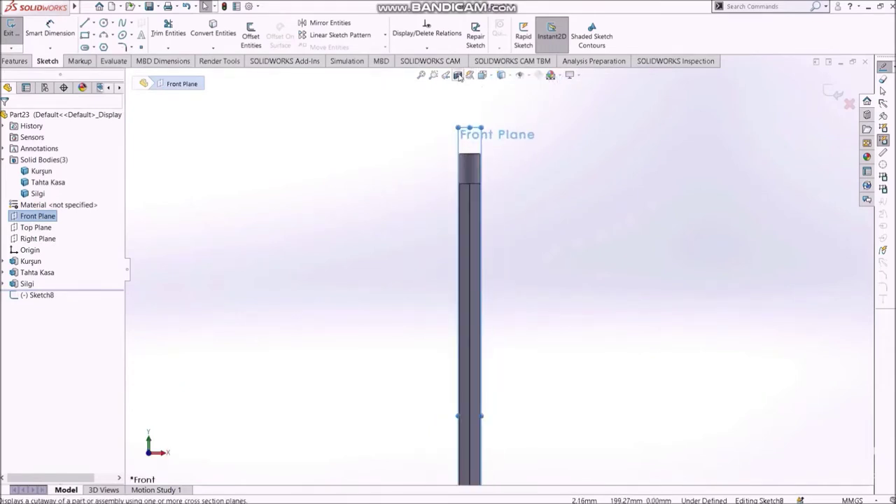
left_click(458, 75)
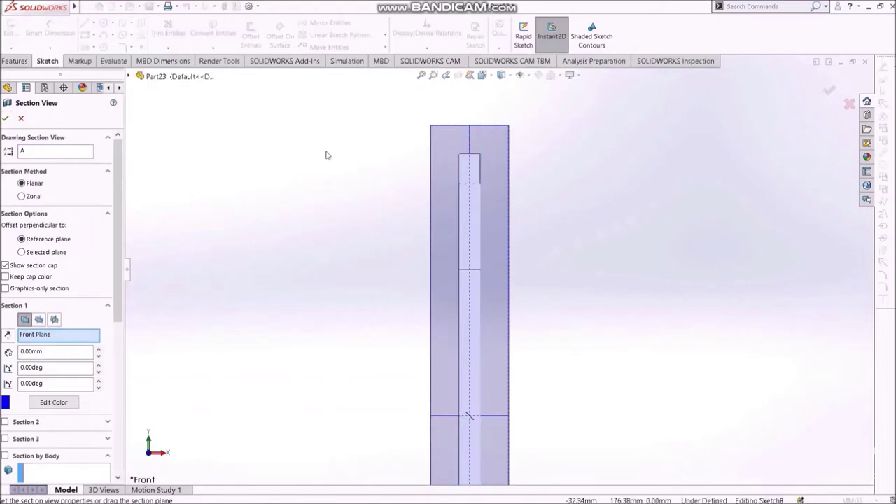
left_click(5, 118)
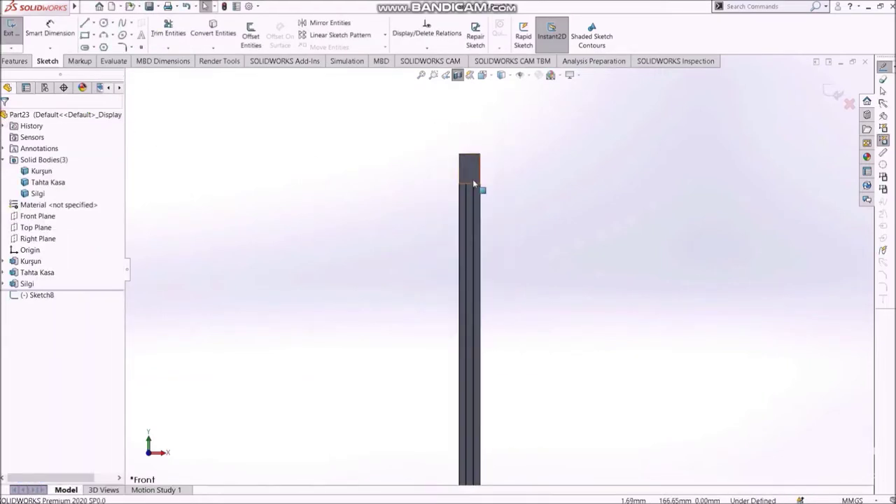
Sketch a narrow upright corner rectangle about 9.3 mm tall and 0.9 mm wide beside the joint between Silgi and Tahta Kasa
scroll(448, 185, "down", 3)
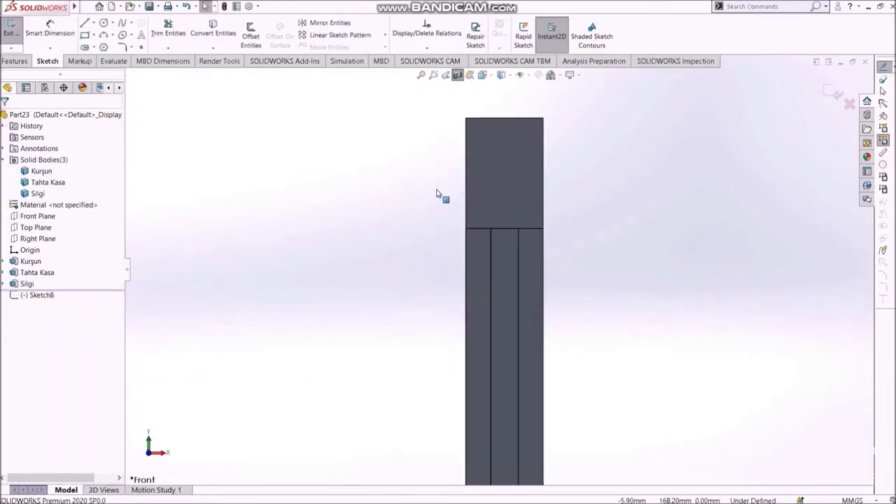
left_click(440, 196)
left_click(593, 205)
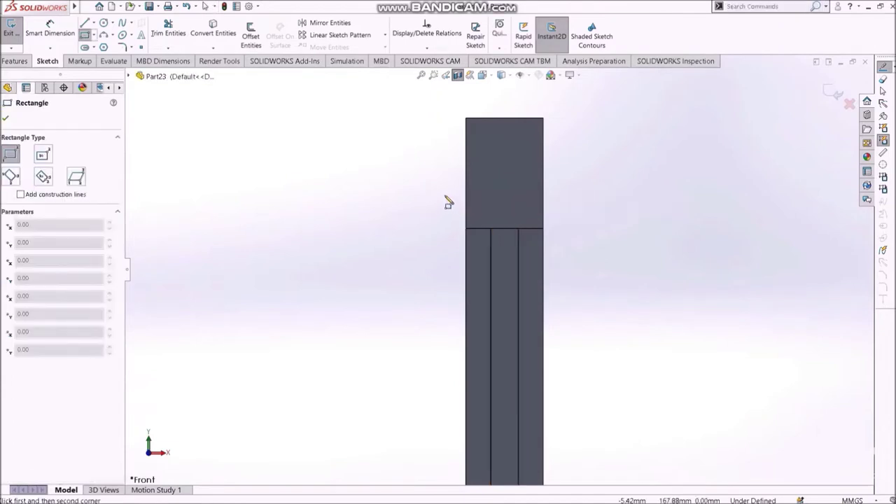
left_click(444, 195)
left_click(453, 298)
key("Escape")
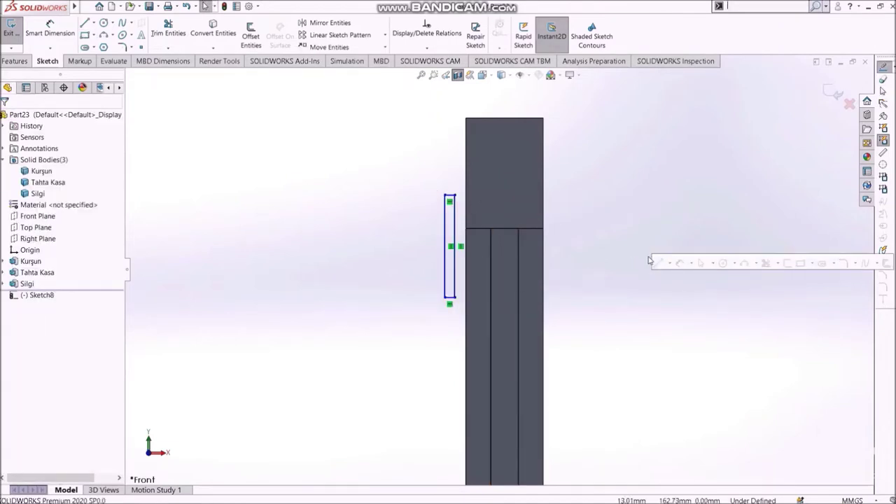
Dimension the rectangle's height as 10 mm and its width as 0.5 mm
right_click_drag(676, 263, 700, 264)
left_click(448, 241)
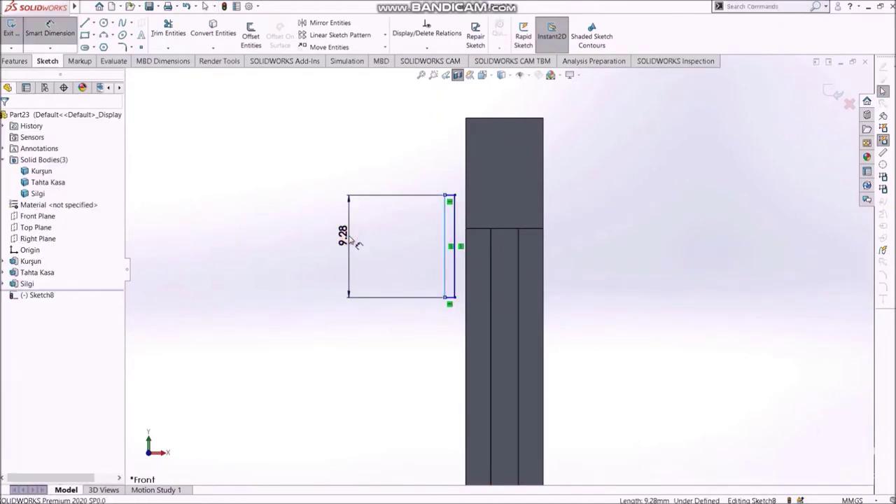
left_click(349, 239)
type("10")
key("Return")
scroll(450, 193, "down", 3)
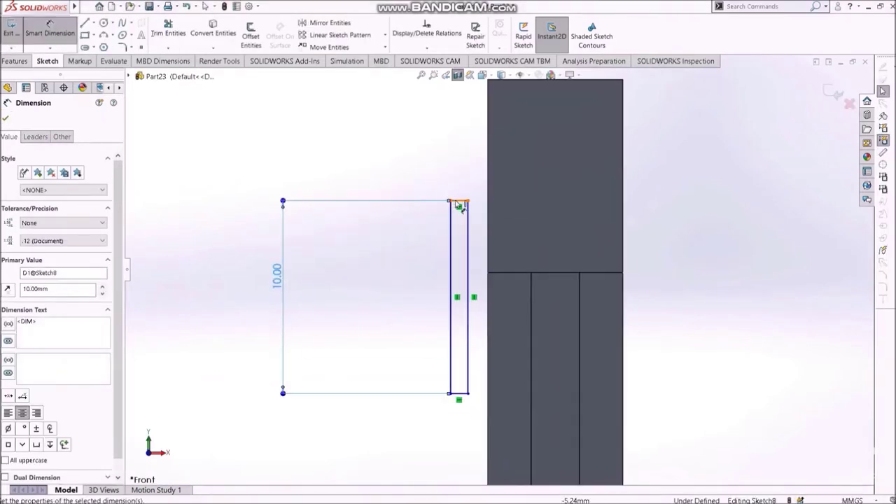
left_click(458, 204)
left_click(462, 169)
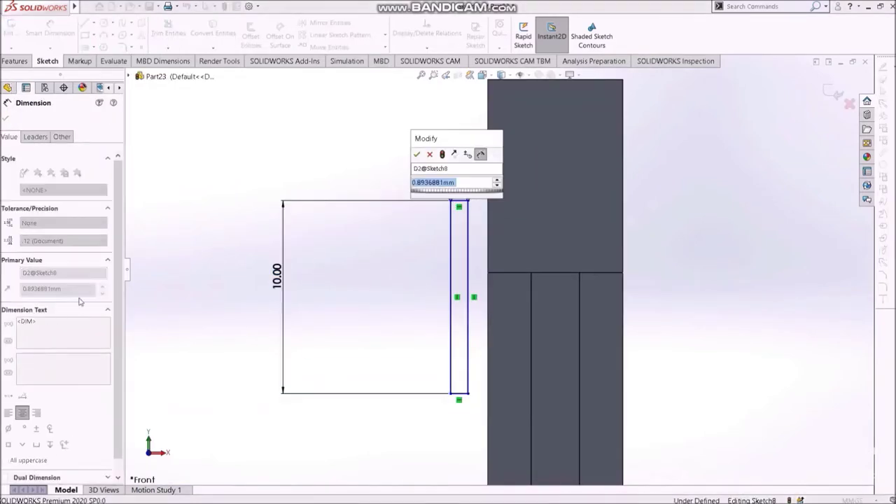
type("0.5")
key("Return")
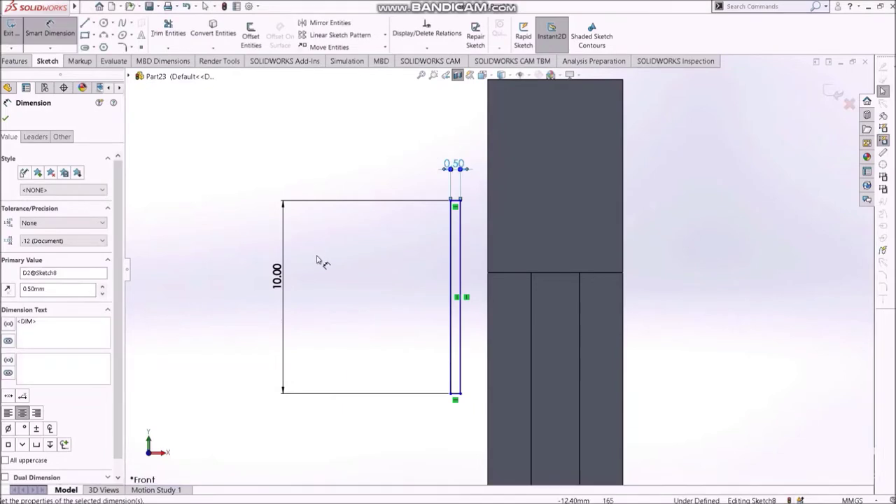
Draw a vertical centerline along the pencil's axis from the midpoint of Silgi's top edge down to its joint with Tahta Kasa
key("s")
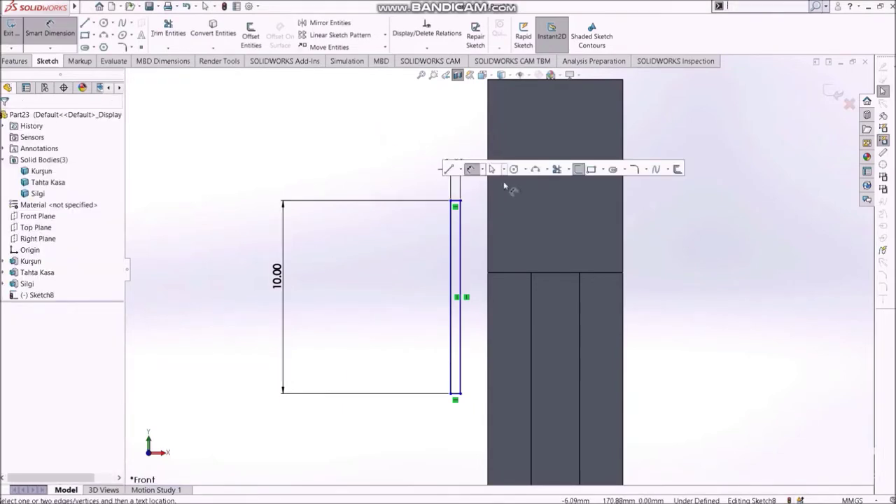
left_click(460, 169)
left_click(470, 194)
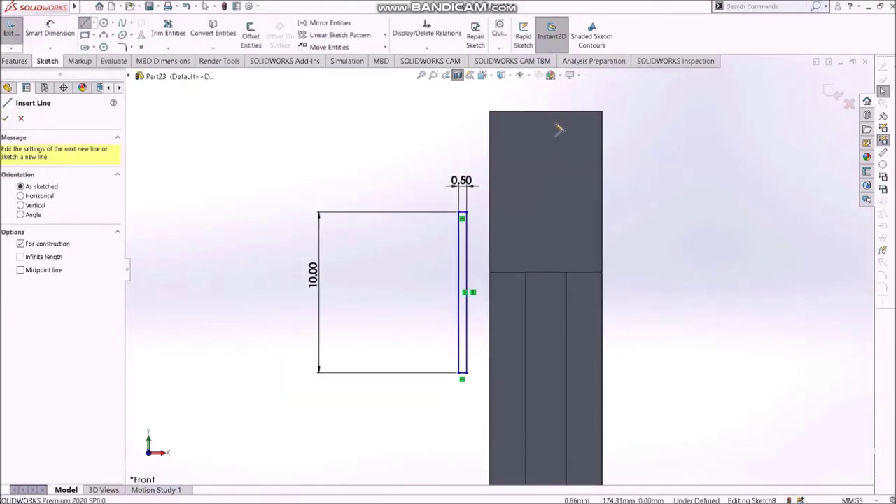
middle_click_drag(562, 82, 549, 120, "ctrl")
left_click(544, 118)
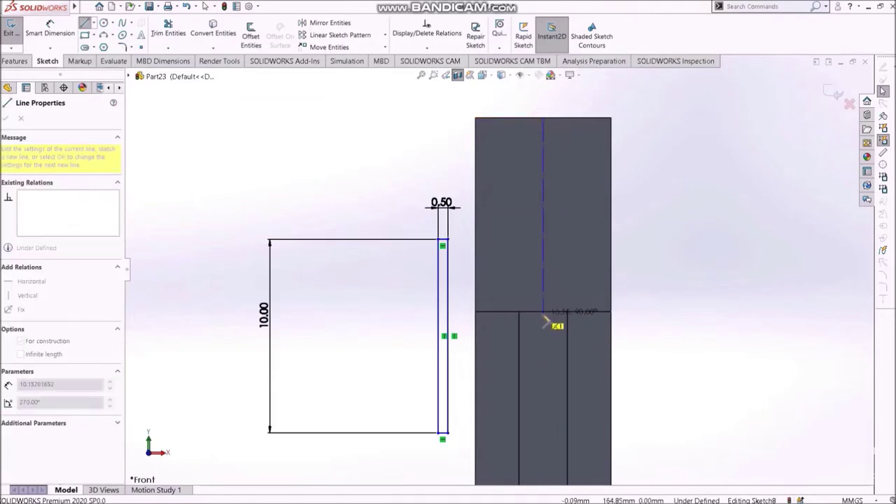
left_click(543, 308)
key("Escape")
Dimension the distance from the rectangle's outer vertical edge to the centerline as 4.1 mm
key("s")
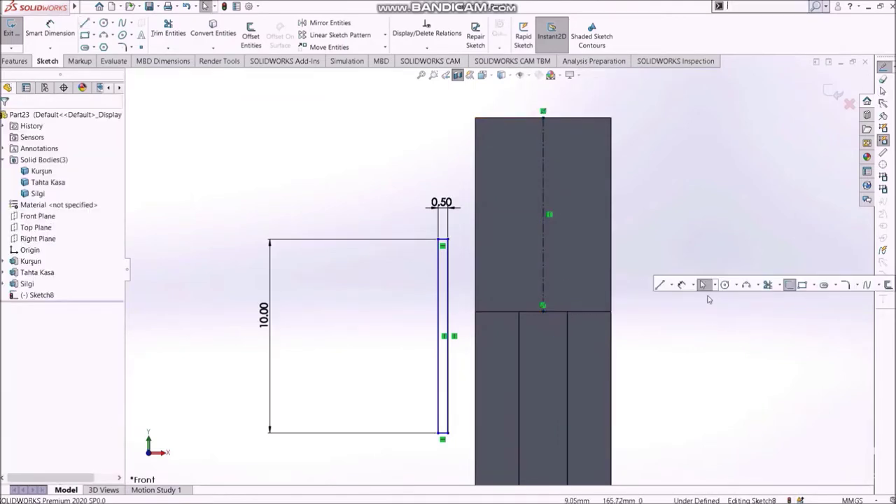
left_click(679, 286)
left_click(441, 294)
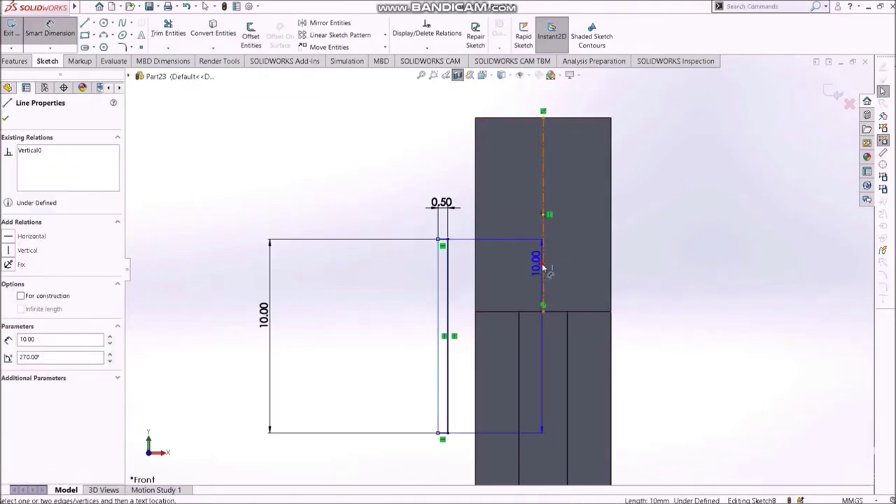
left_click(543, 263)
left_click(489, 106)
type("4.1")
key("Return")
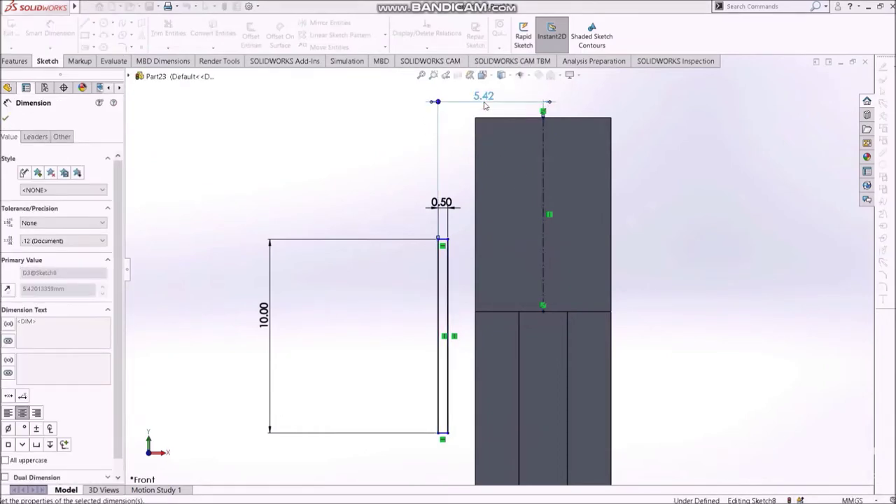
Dimension the distance from the rectangle's top edge to the joint between Silgi and Tahta Kasa as 5 mm
scroll(519, 261, "down", 3)
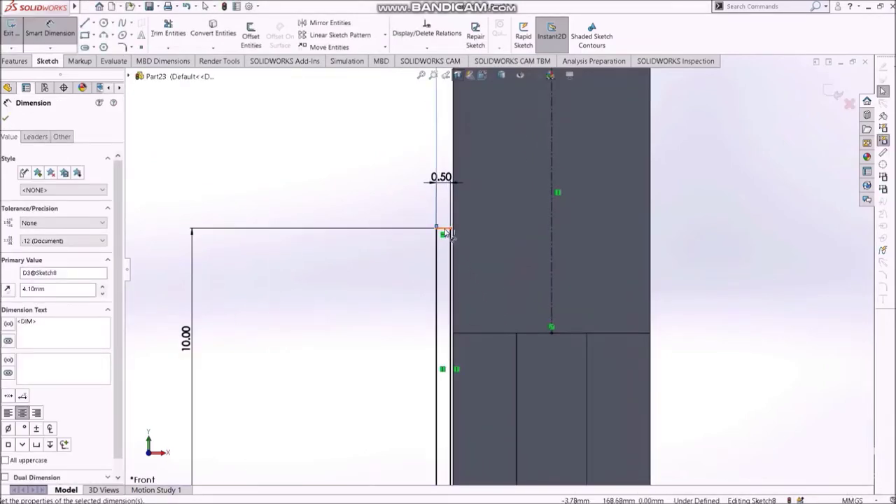
left_click(447, 231)
left_click(498, 333)
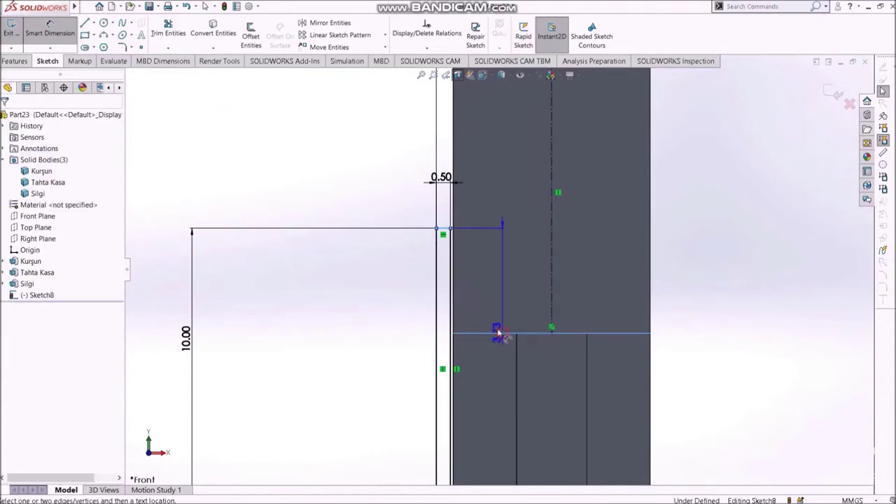
left_click(298, 301)
type("5.00mm")
key("Return")
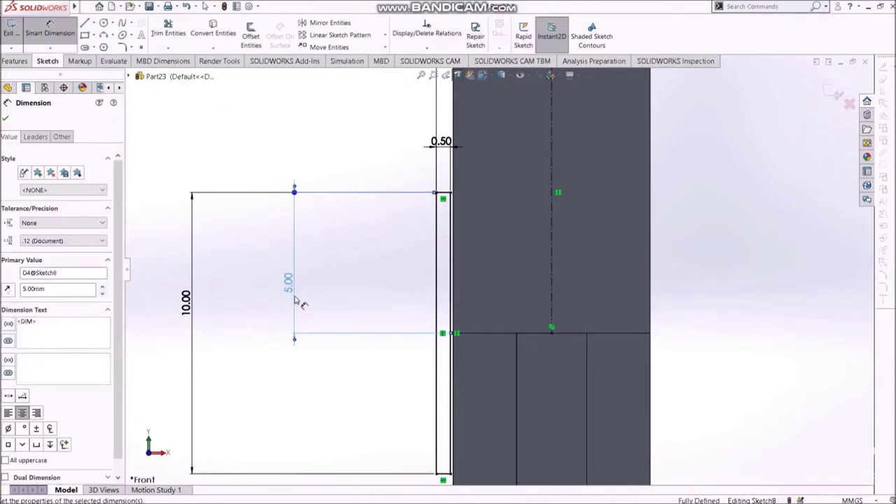
left_click(6, 120)
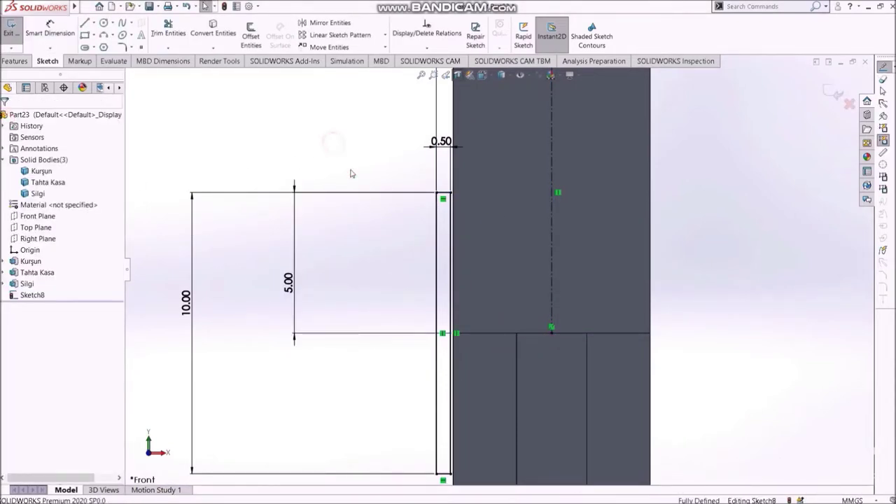
Convert the rectangle's outer vertical edge to construction geometry
scroll(475, 375, "up", 2)
scroll(453, 329, "down", 2)
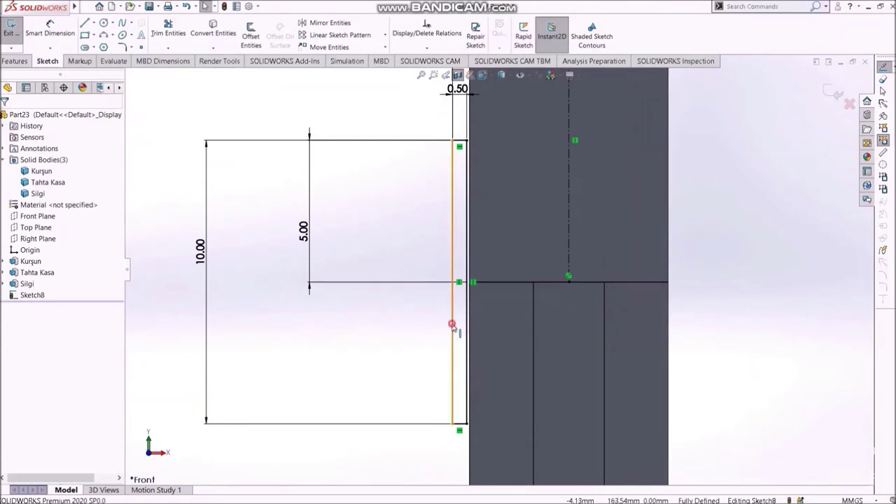
left_click(452, 326)
left_click(21, 296)
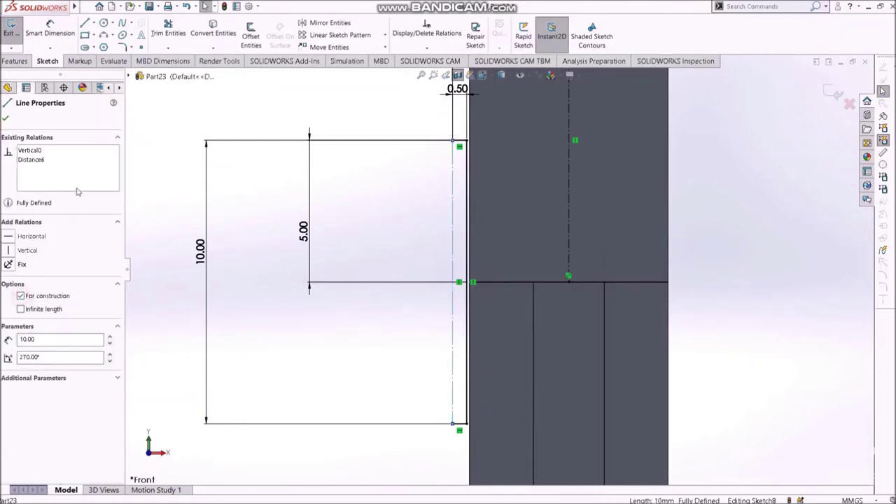
left_click(6, 118)
Sketch a circle about 0.78 mm in diameter centered on the construction edge, near the rectangle's lower end
scroll(433, 344, "down", 2)
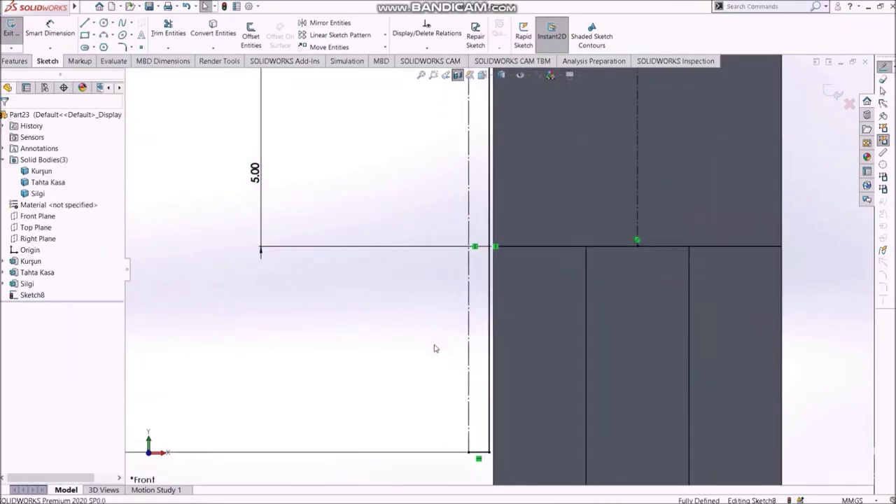
key("s")
left_click(528, 384)
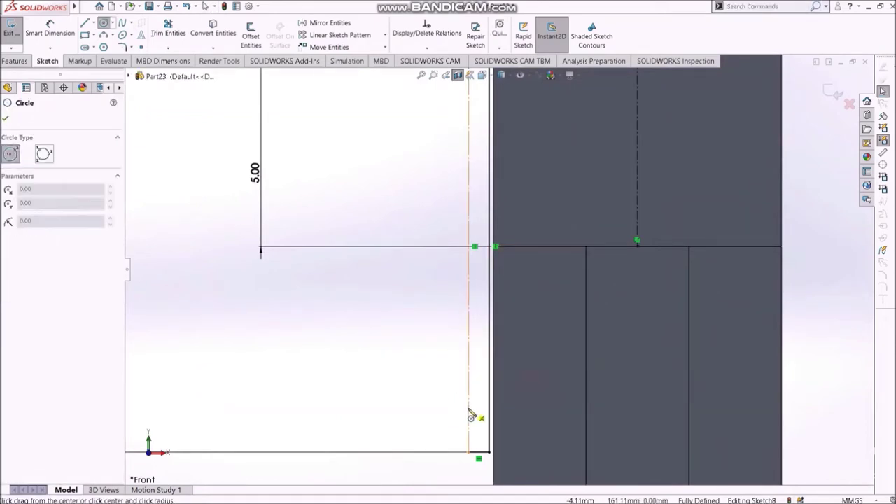
left_click(469, 412)
left_click(485, 413)
key("Escape")
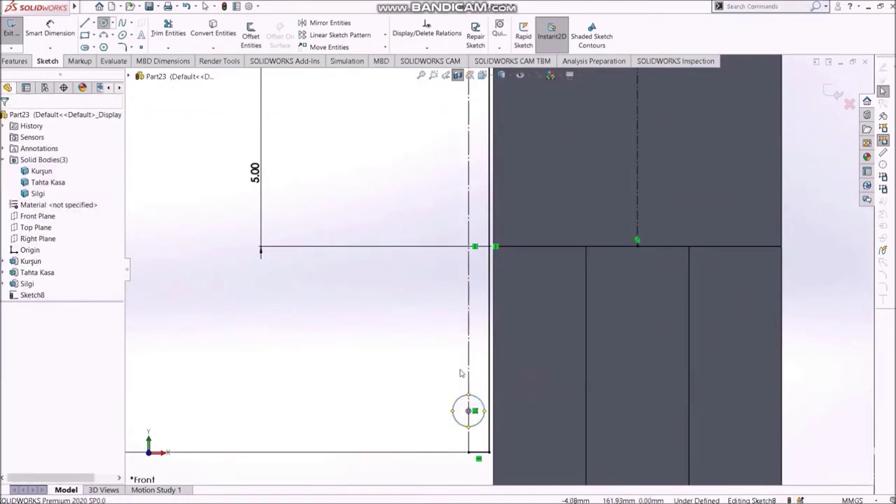
Dimension the circle's diameter as 0.4 mm
scroll(456, 375, "down", 1)
key("s")
left_click(483, 381)
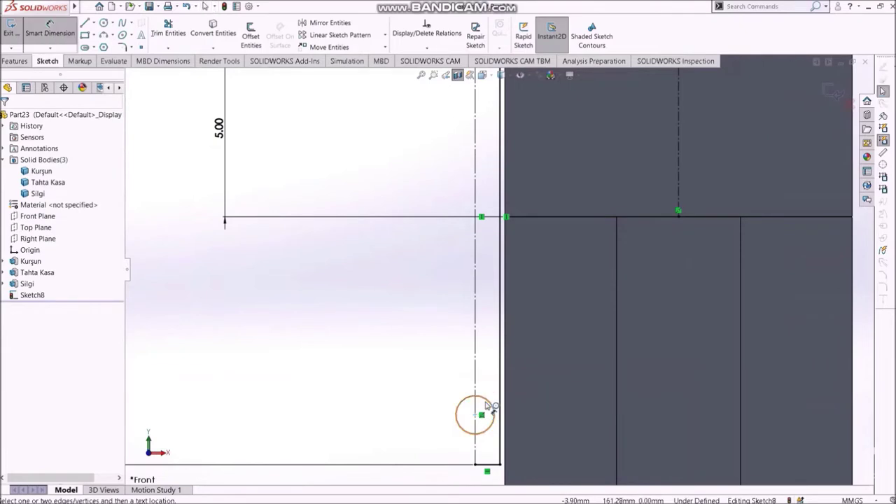
left_click(492, 409)
left_click(412, 364)
type("0.4")
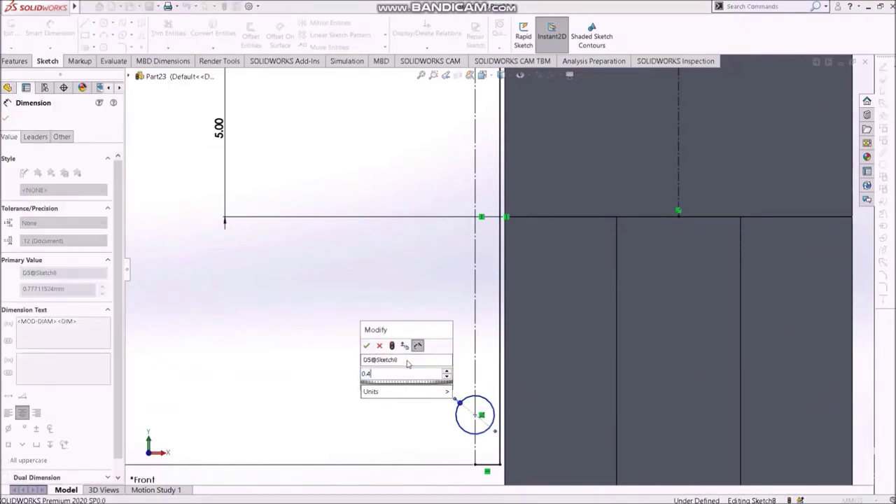
key("Return")
key("Escape")
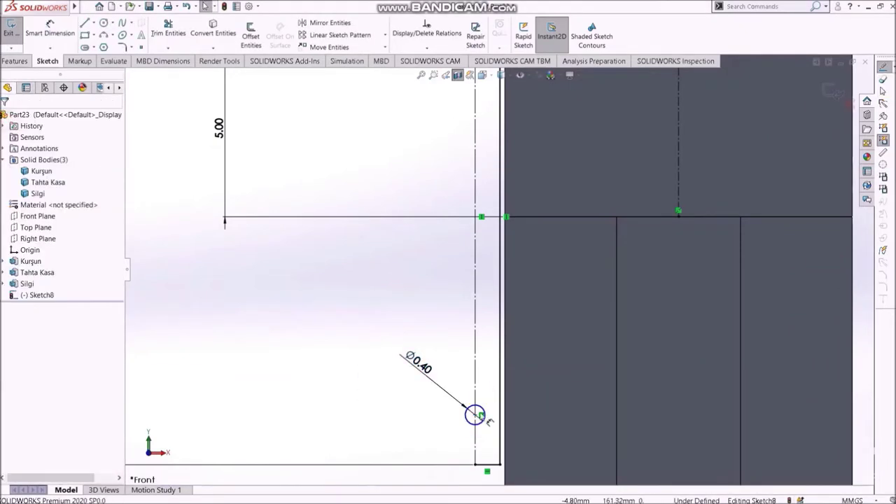
Dimension the gap between the circle's lowest point and the rectangle's bottom edge as 1 mm
scroll(492, 418, "down", 2)
key("s")
left_click(515, 424)
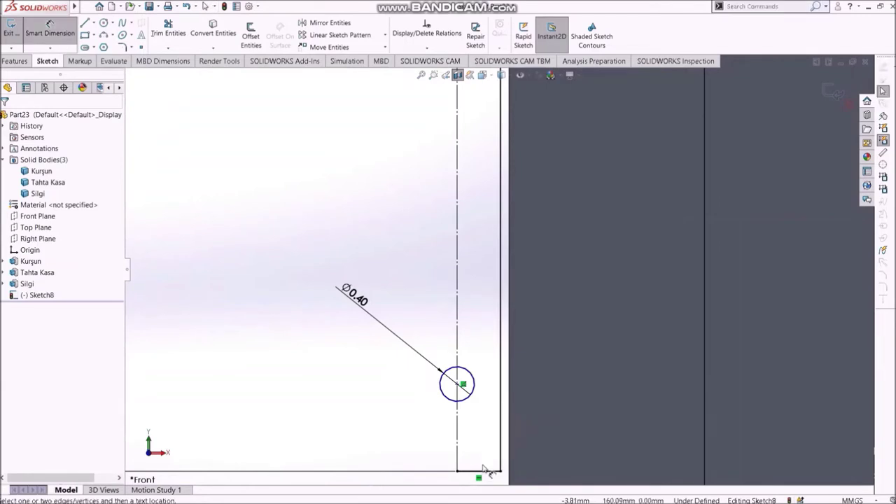
left_click(483, 469)
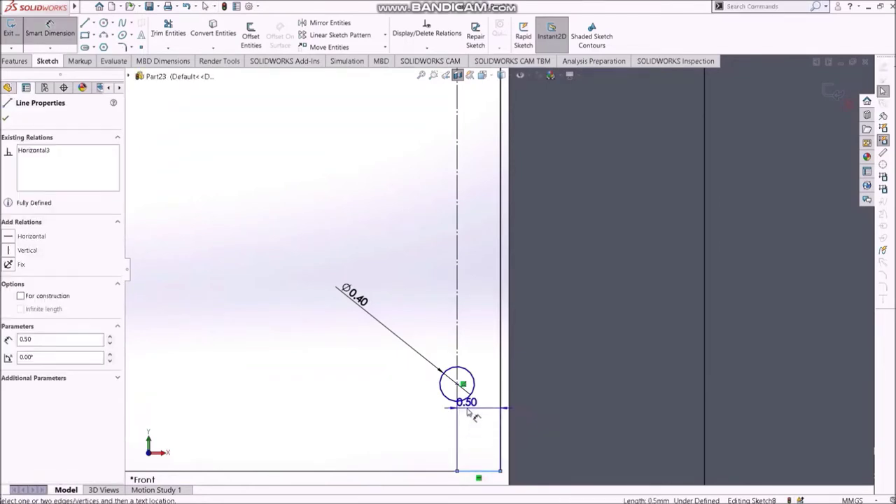
left_click(461, 396)
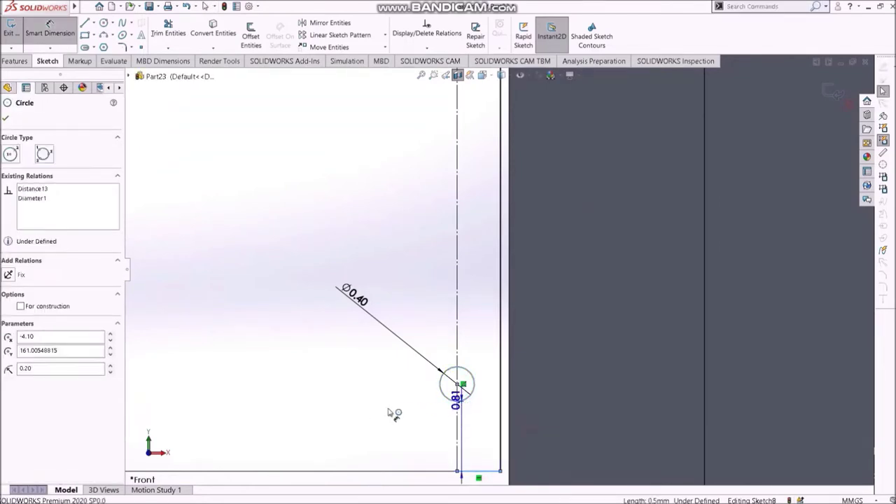
left_click(361, 414)
type("1")
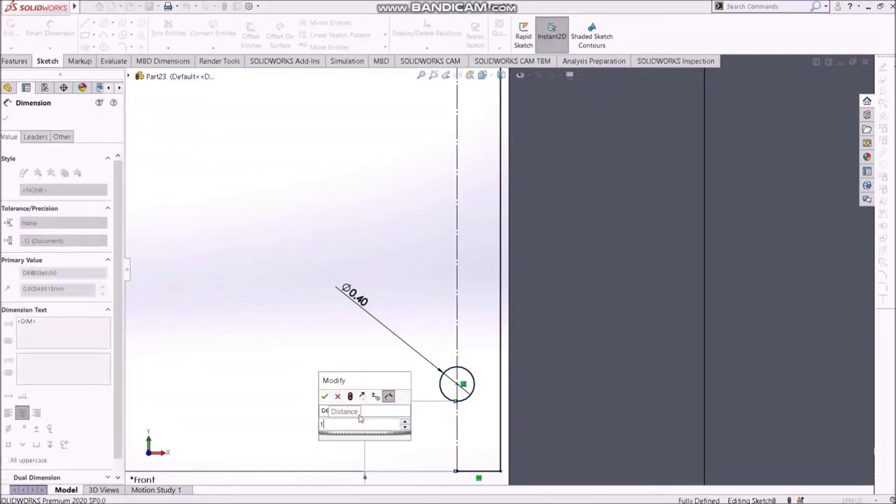
key("Return")
left_click(5, 118)
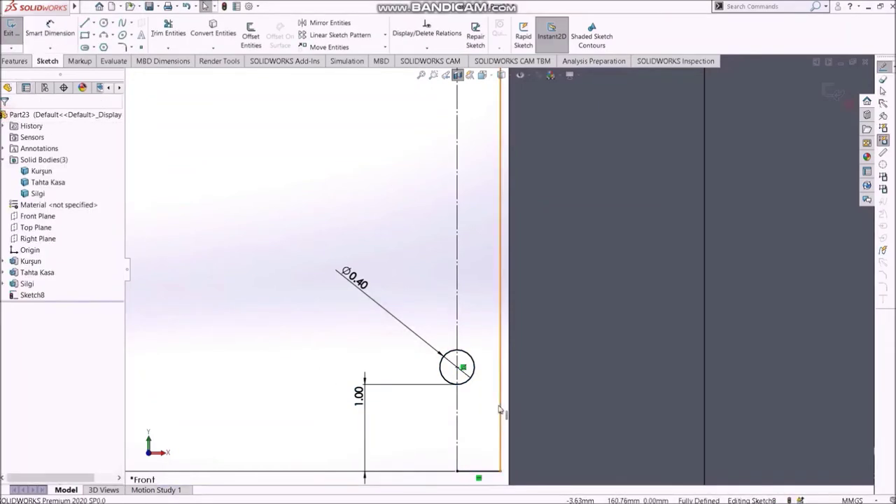
Delete the 1 mm dimension between the circle and the rectangle's bottom edge
left_click(365, 414)
right_click(364, 417)
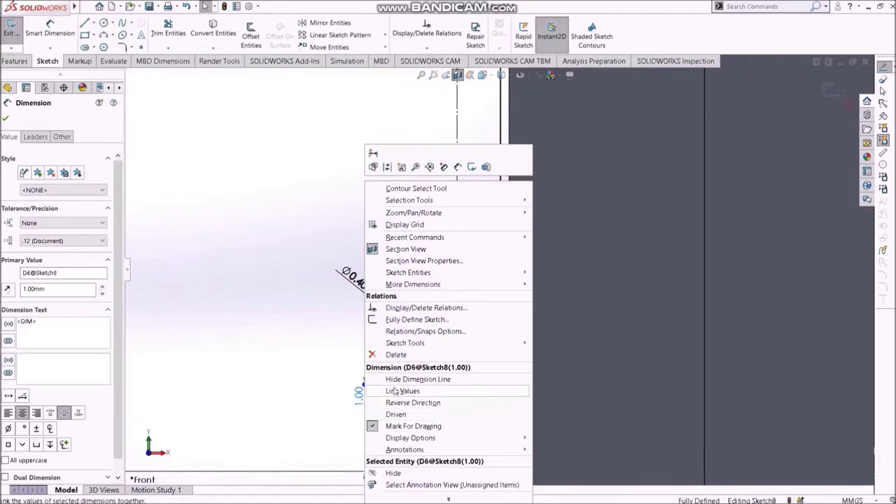
left_click(390, 352)
left_click(499, 418)
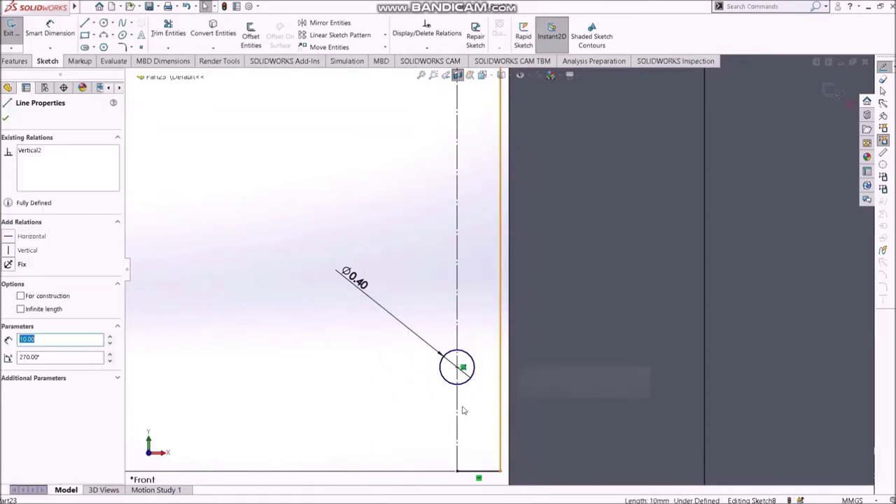
key("Escape")
Dimension the height of the circle's center above the rectangle's bottom edge, keeping its current value
key("s")
left_click(490, 414)
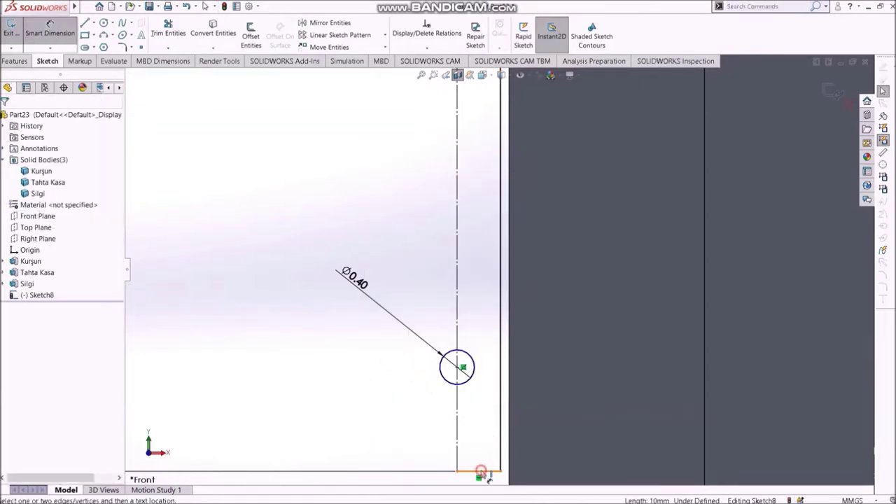
left_click(481, 471)
left_click(464, 363)
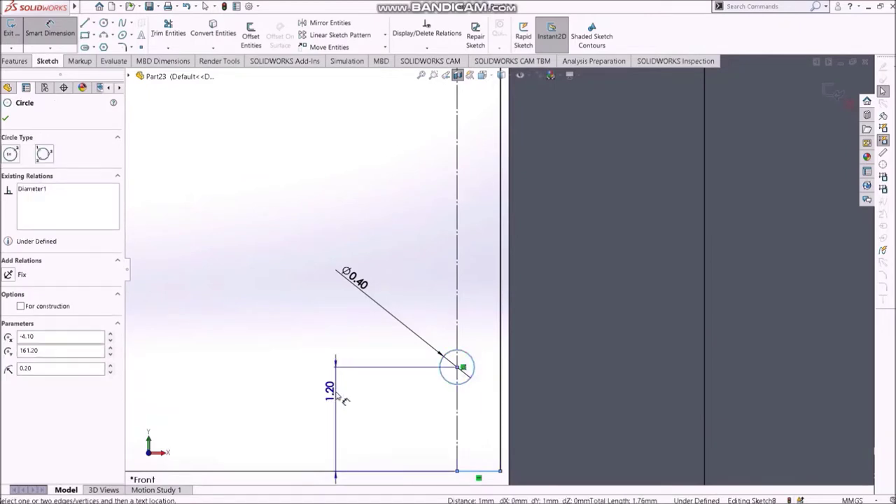
left_click(355, 395)
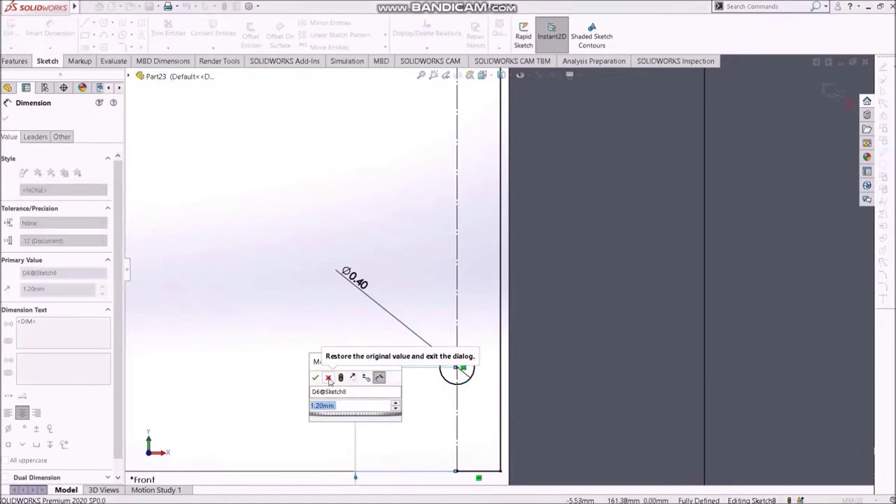
left_click(328, 378)
right_click(353, 394)
left_click(384, 423)
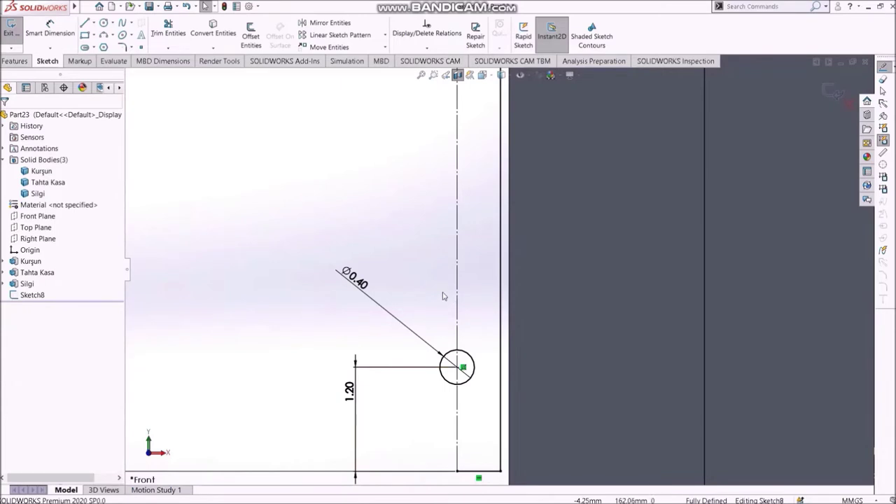
Pattern the 0.4 mm circle linearly into four instances at 0.4 mm spacing with a 90° direction angle
left_click(469, 355)
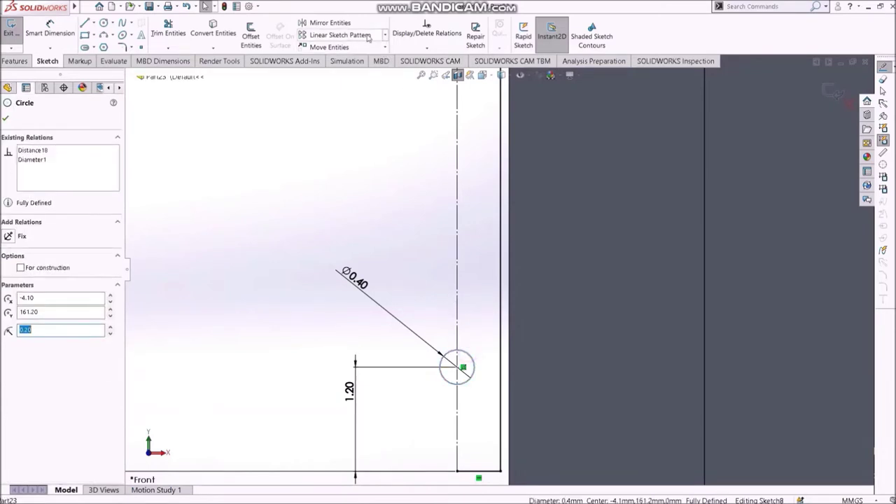
left_click(339, 35)
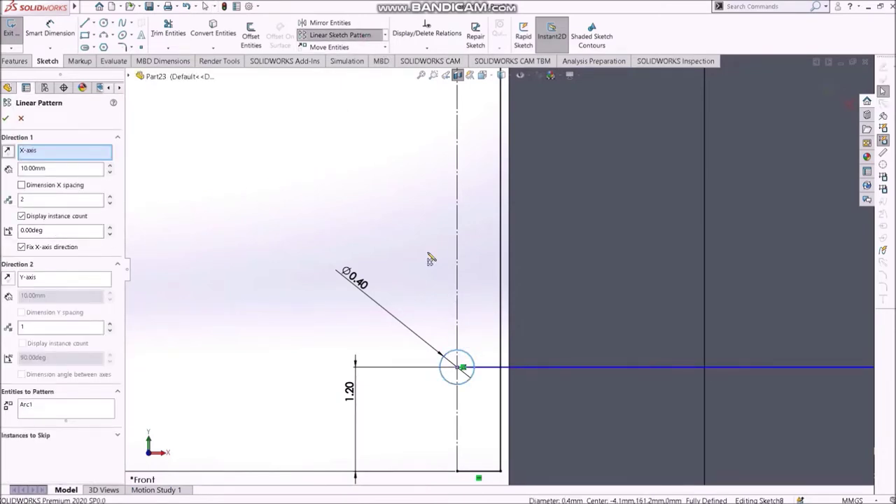
scroll(489, 287, "up", 4)
scroll(532, 286, "down", 2)
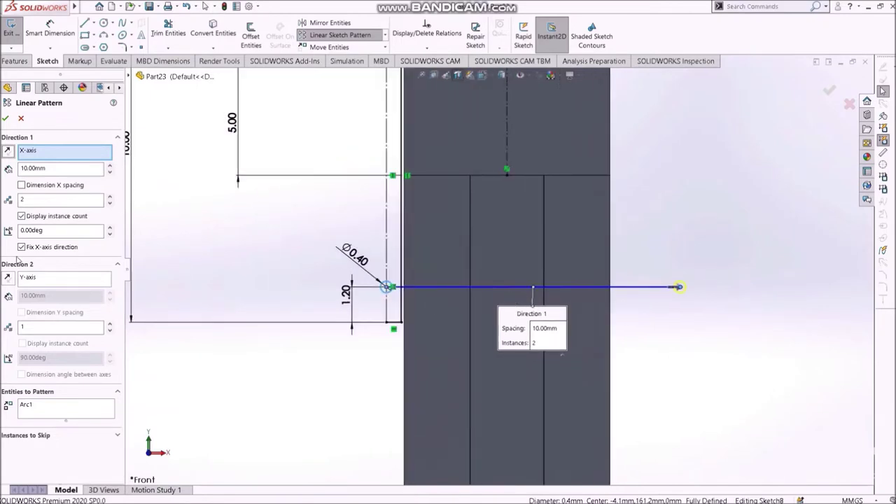
type("90")
key("Return")
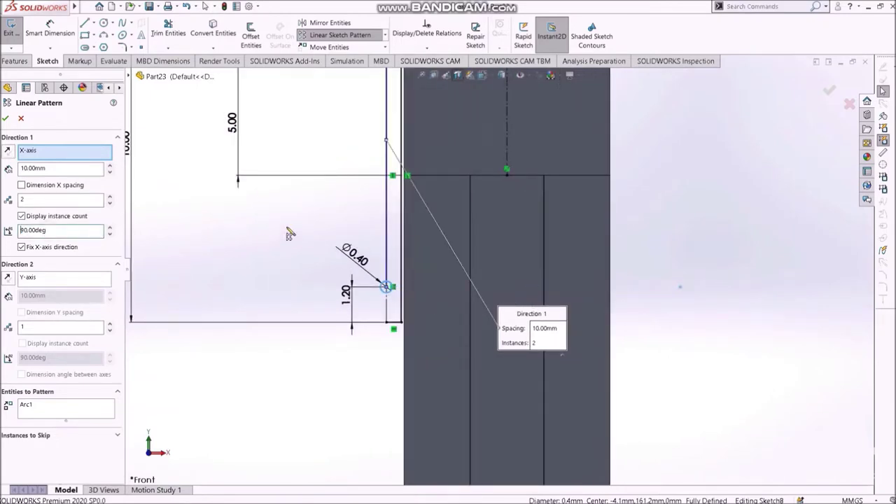
type("0.4")
key("Return")
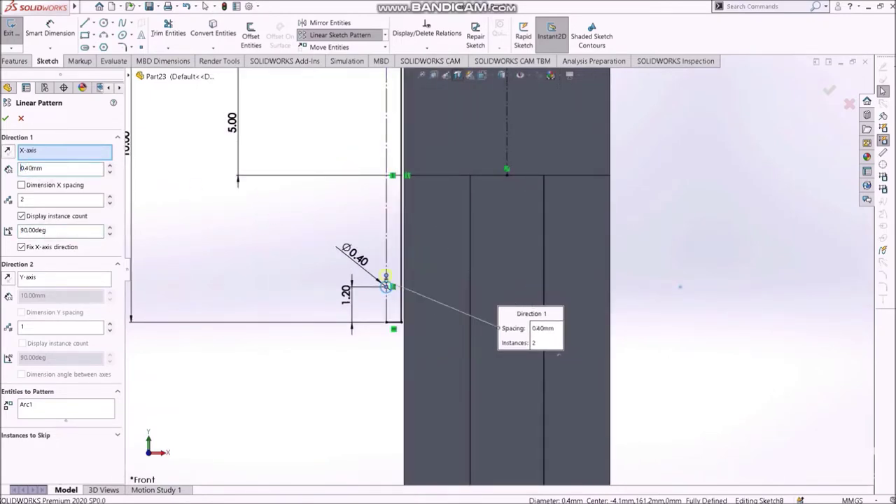
scroll(393, 251, "down", 3)
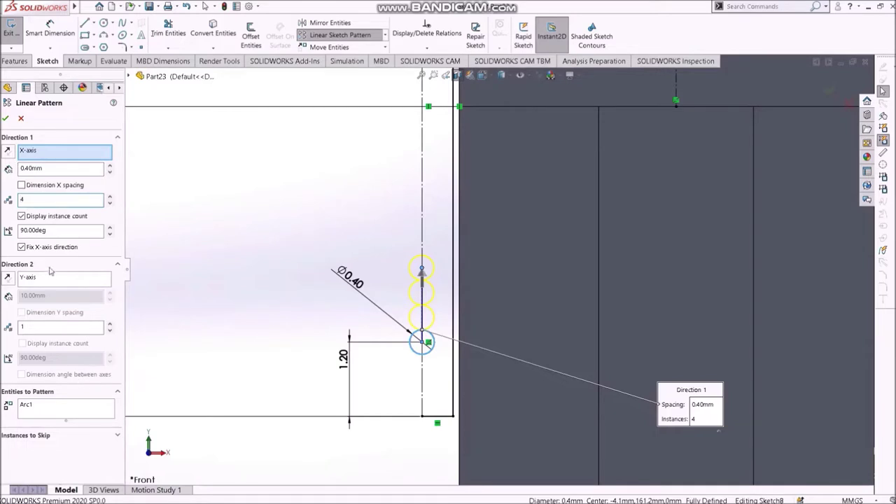
left_click(7, 119)
scroll(413, 277, "down", 2)
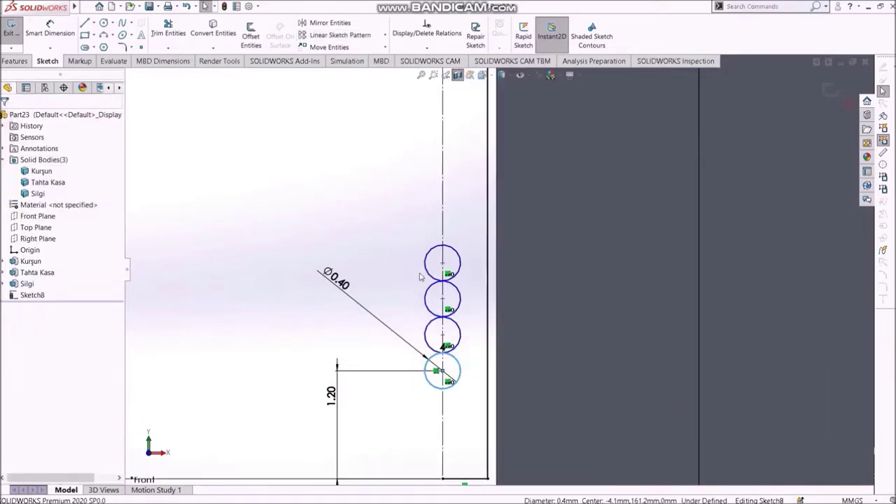
Dimension the spacing between the centers of the two lowest circles as 0.4 mm
left_click(385, 277)
key("s")
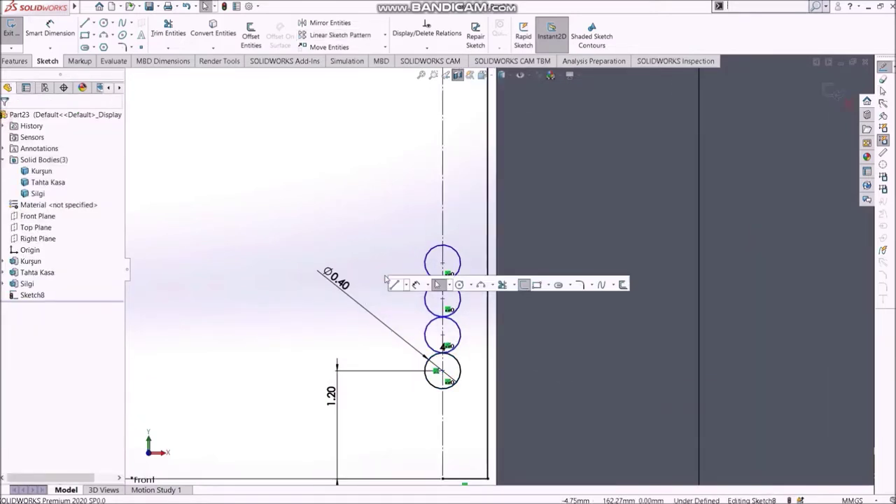
left_click(404, 287)
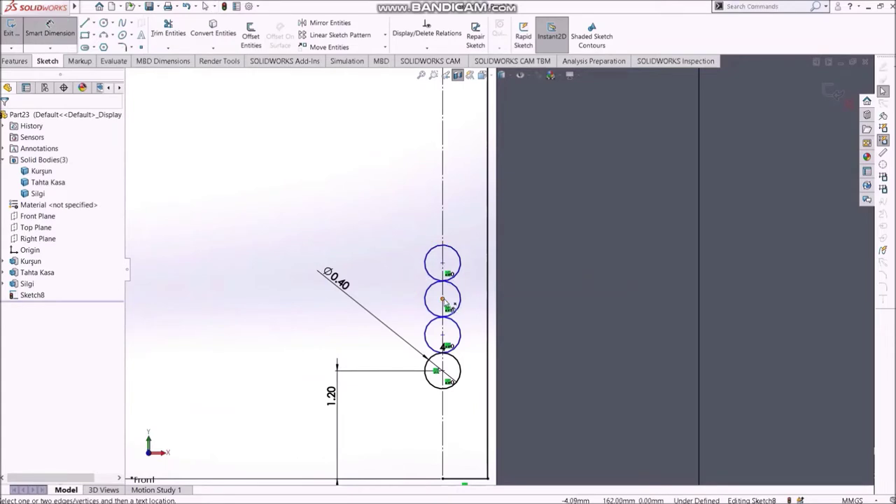
left_click(442, 371)
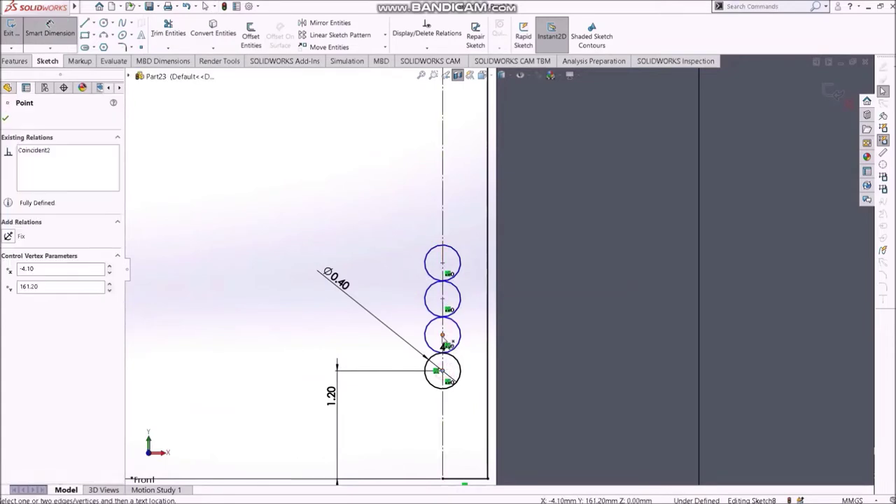
left_click(442, 335)
left_click(280, 347)
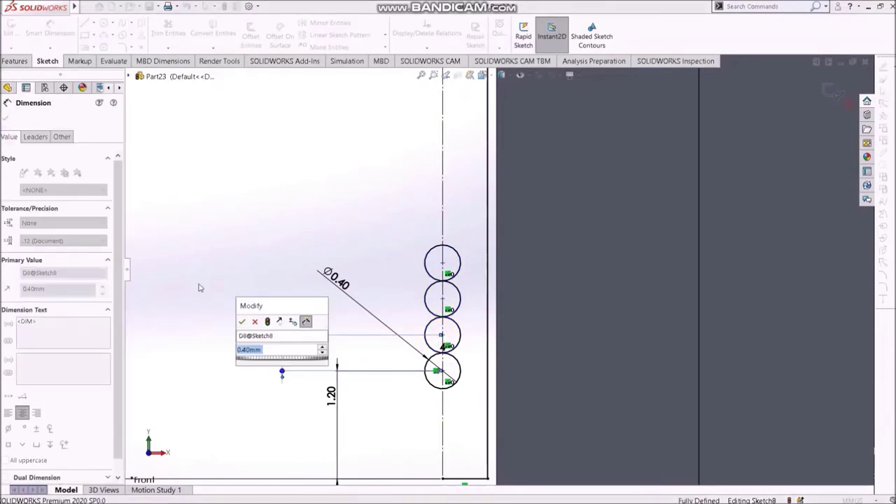
left_click(242, 321)
key("Escape")
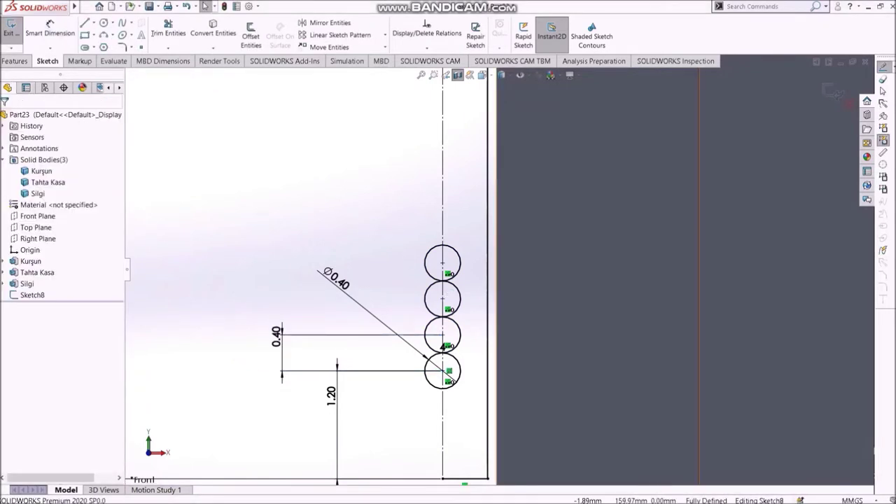
Power-trim the inner halves of the four circles, leaving the arcs on the outer side of the centerline
key("z")
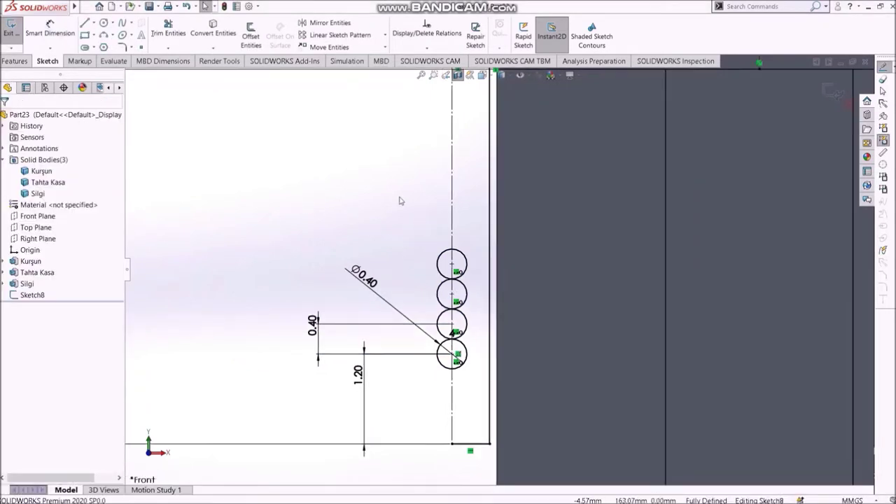
key("t")
scroll(488, 210, "down", 2)
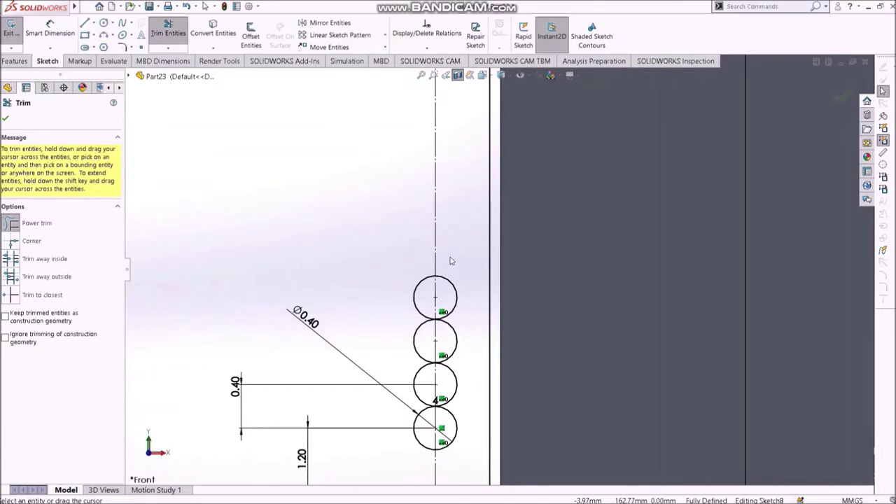
left_click_drag(450, 261, 452, 462)
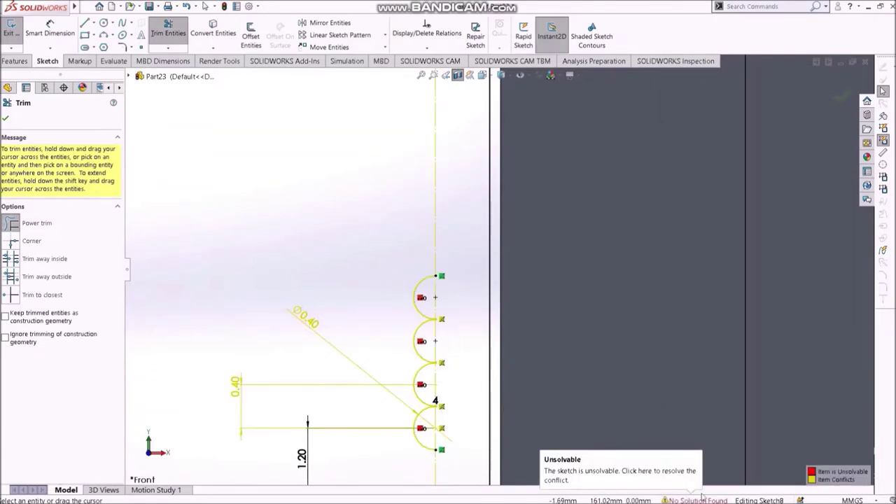
key("Escape")
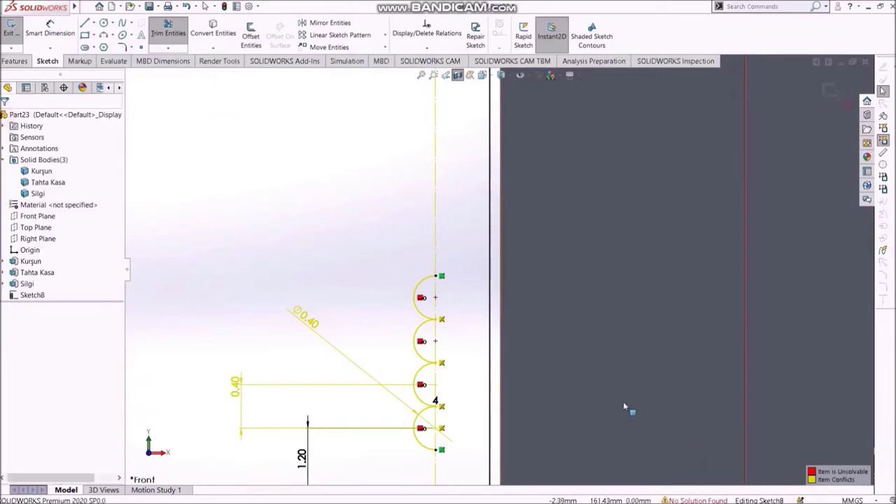
Diagnose the sketch conflict with SketchXpert, browse the solutions, and accept solution 5, which deletes Coincident5 and Distance20
left_click(694, 501)
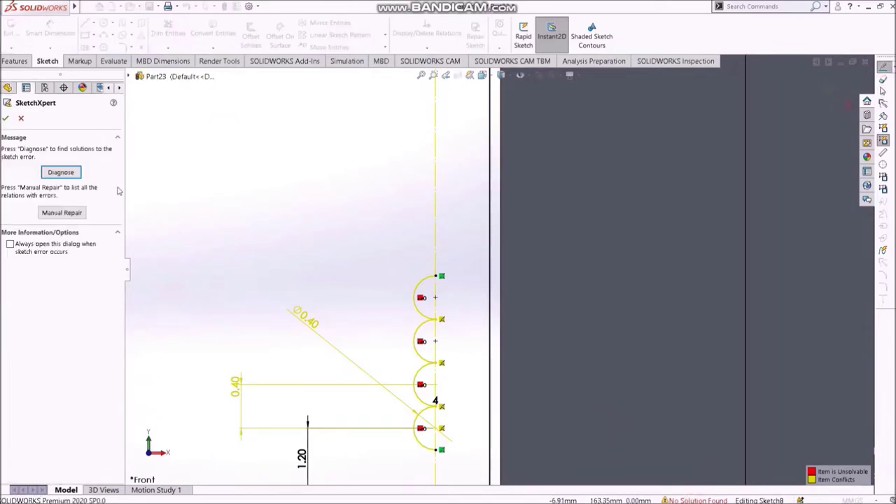
left_click(61, 172)
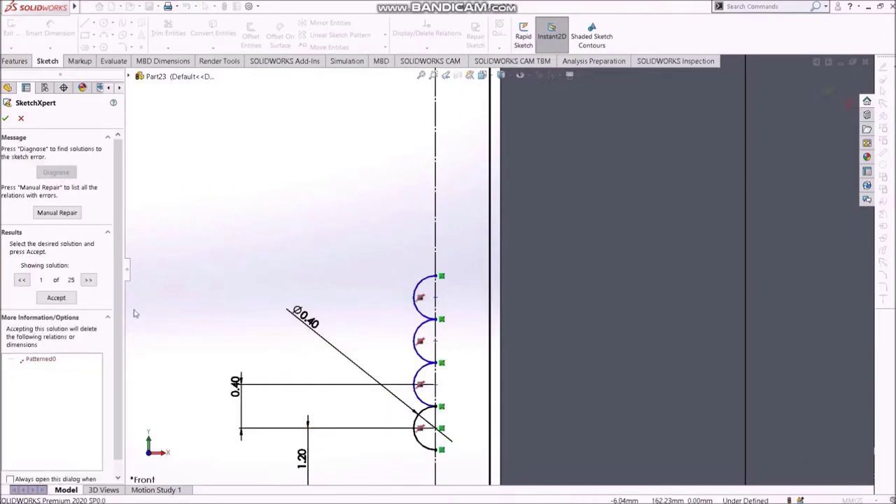
left_click(88, 280)
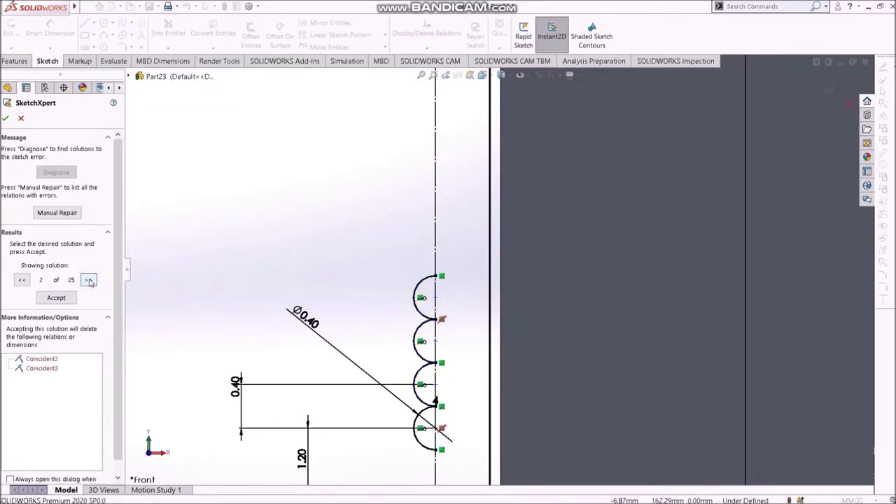
left_click(88, 280)
left_click(88, 280)
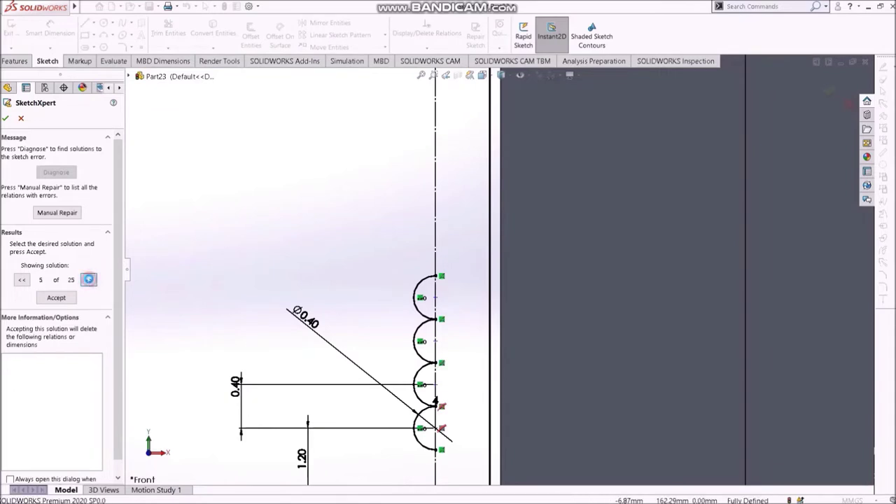
left_click(89, 280)
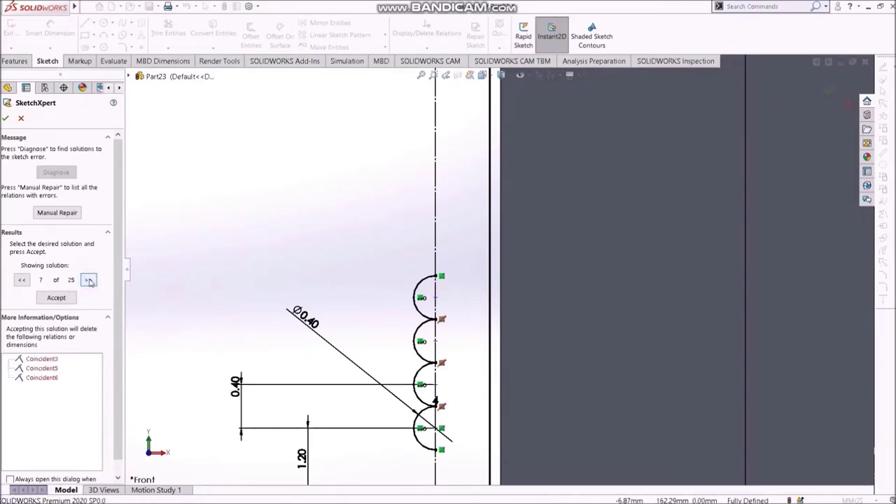
left_click(27, 280)
left_click(27, 280)
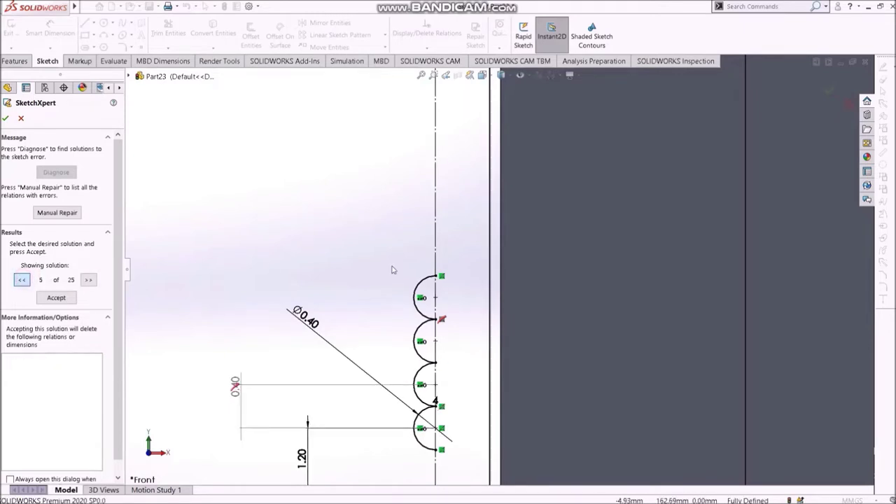
scroll(482, 211, "up", 3)
scroll(483, 211, "up", 1)
scroll(486, 203, "down", 2)
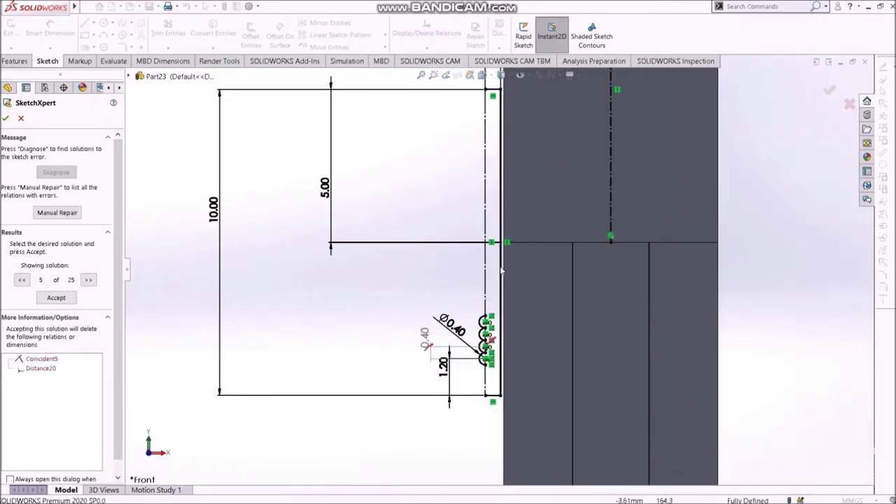
left_click(56, 298)
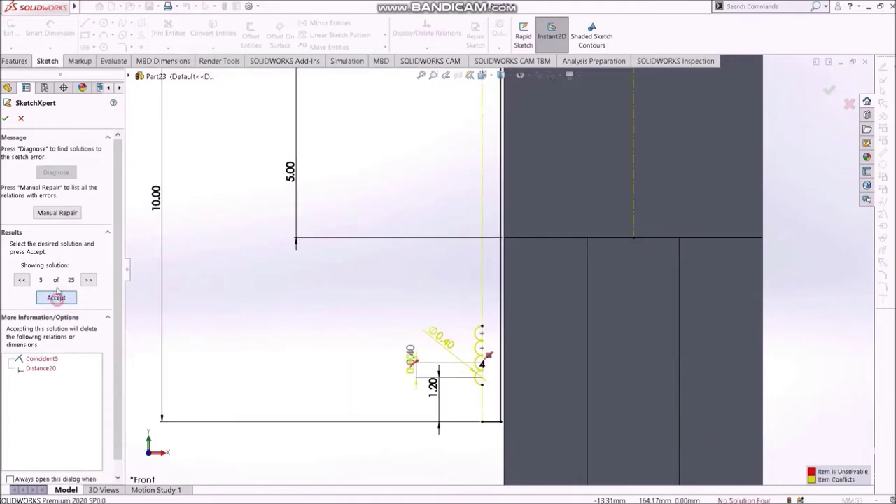
Draw a horizontal construction line across the sleeve profile at its mid-height, from the inner edge to the outer centerline
scroll(497, 294, "down", 1)
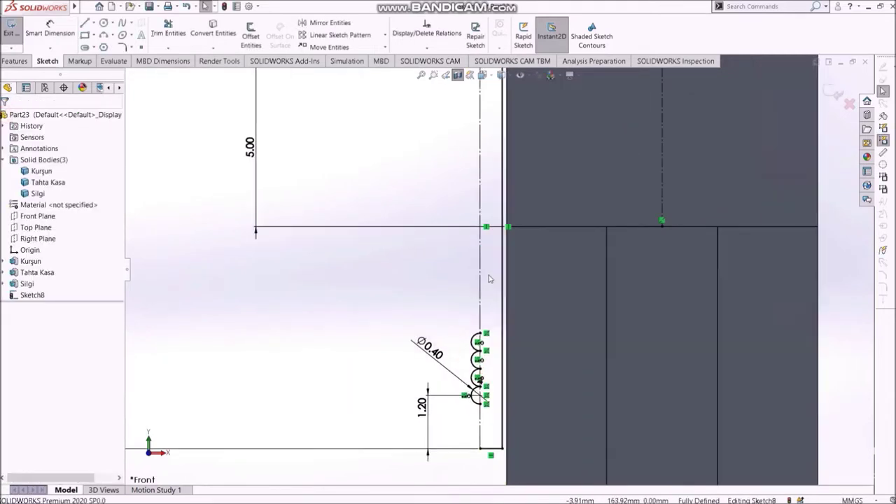
key("s")
left_click(508, 279)
left_click(528, 303)
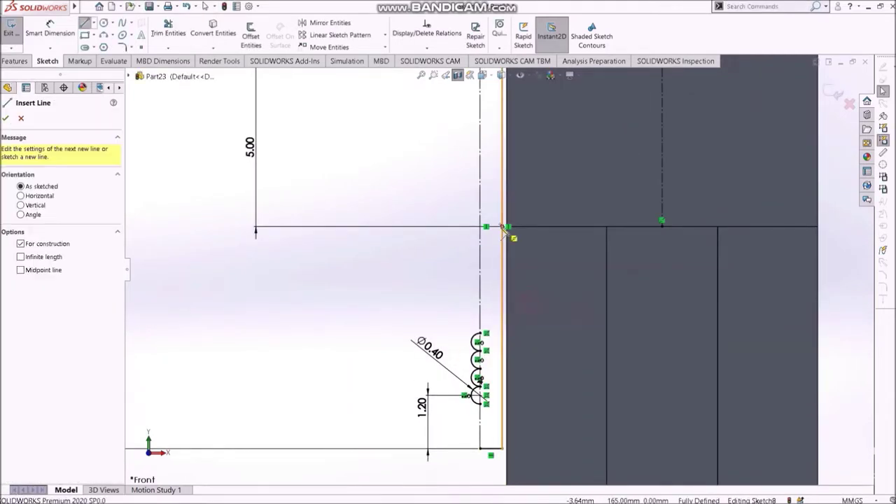
left_click(485, 226)
key("Escape")
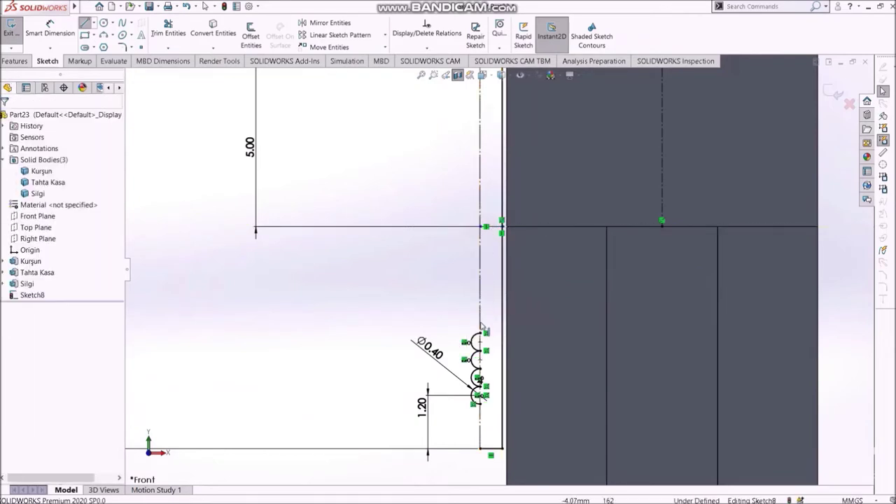
Mirror the four arcs about the horizontal construction line at the sleeve's mid-height
left_click_drag(460, 314, 491, 417)
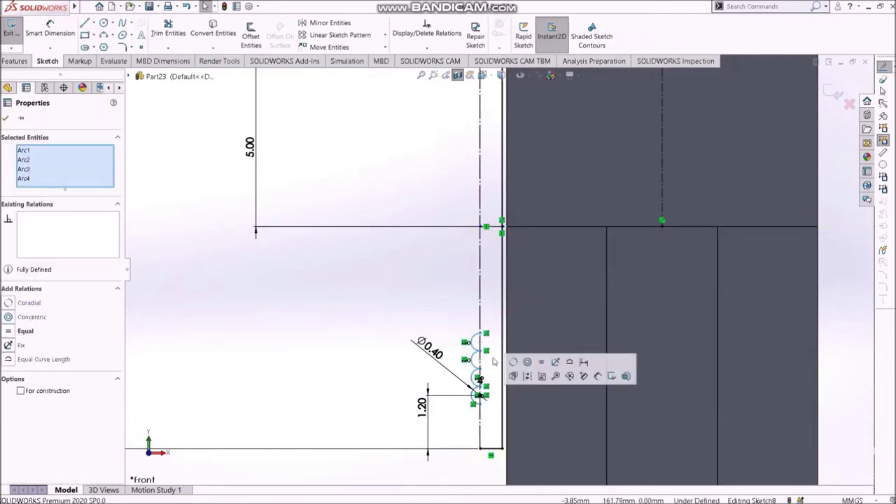
left_click(494, 232, "ctrl")
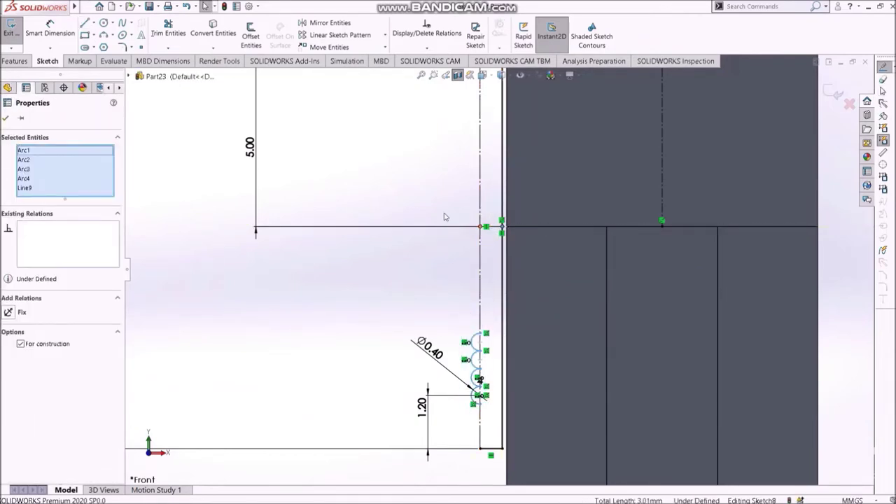
left_click(330, 23)
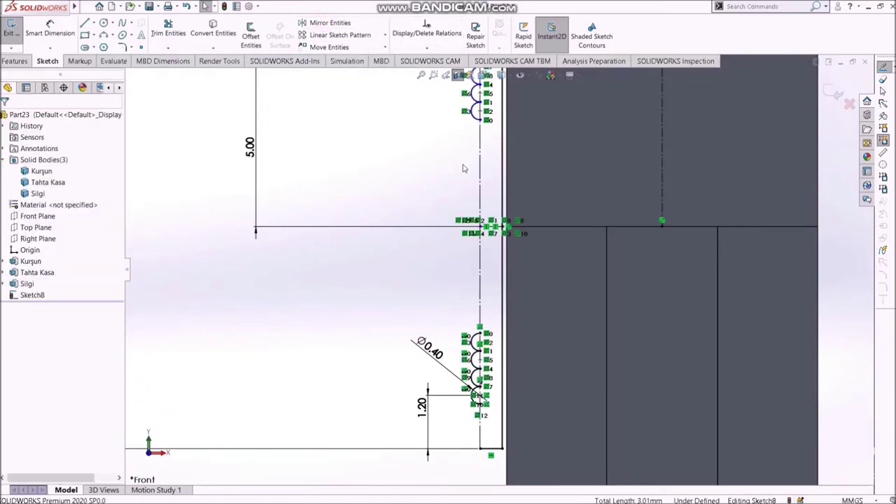
Draw a 1 mm vertical solid line from the sleeve profile's upper outer corner down to the top end of the mirrored arcs
scroll(524, 160, "up", 2)
scroll(524, 160, "down", 3)
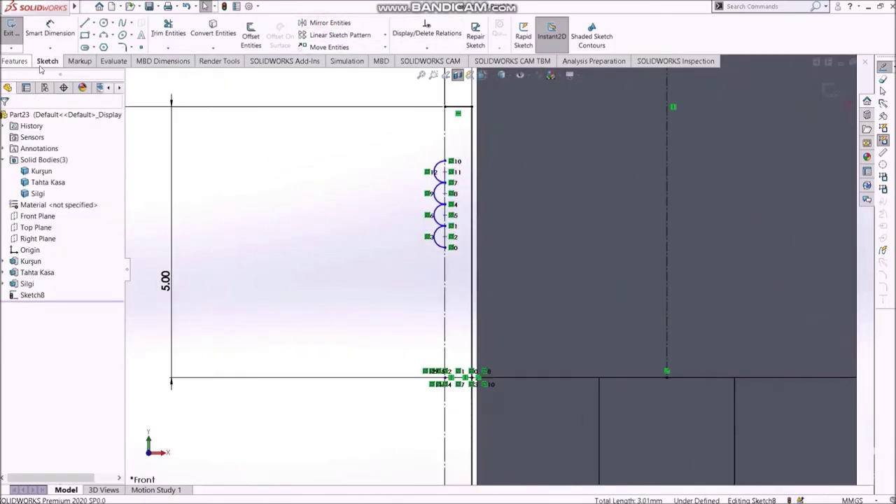
key("s")
left_click(332, 194)
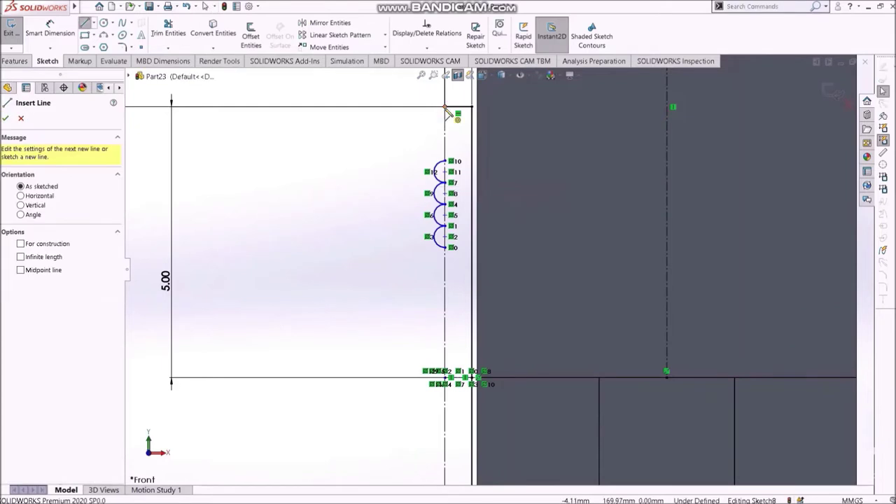
left_click_drag(445, 108, 446, 133)
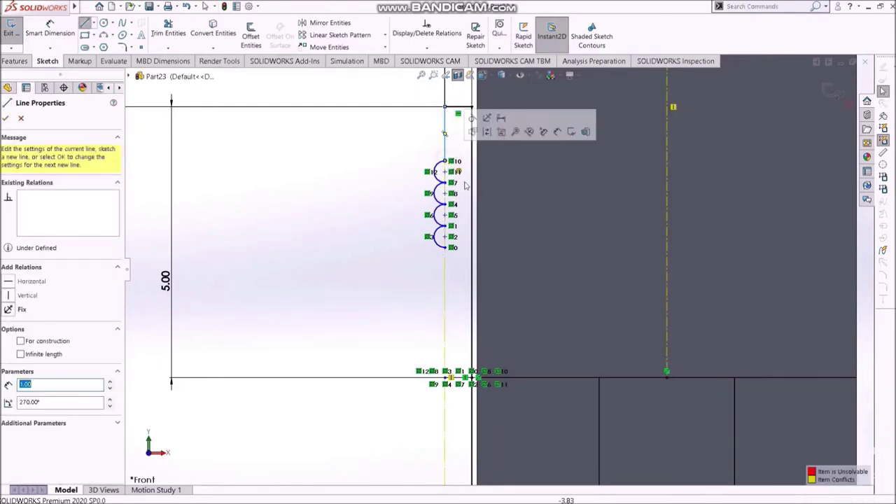
Draw a 4.8 mm vertical line from the lowest point of the mirrored arcs down to the top end of the lower arcs
scroll(448, 255, "up", 2)
scroll(434, 336, "down", 2)
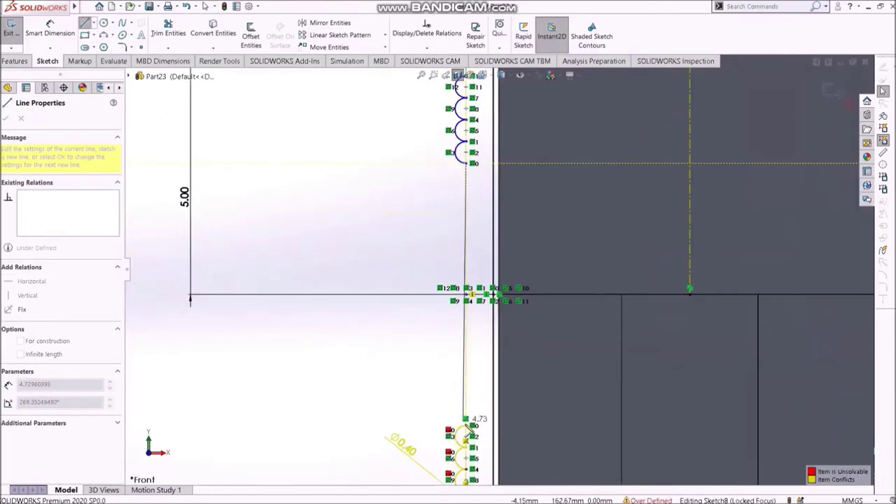
left_click(466, 421)
scroll(468, 433, "up", 2)
scroll(483, 333, "down", 3)
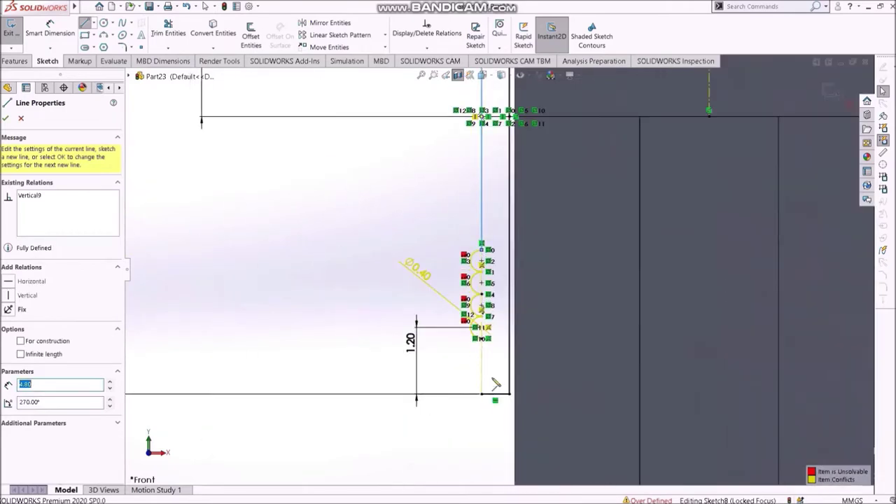
Draw a vertical line from the lowest point of the lower arcs down to the sleeve profile's lower outer corner
double_click(481, 396)
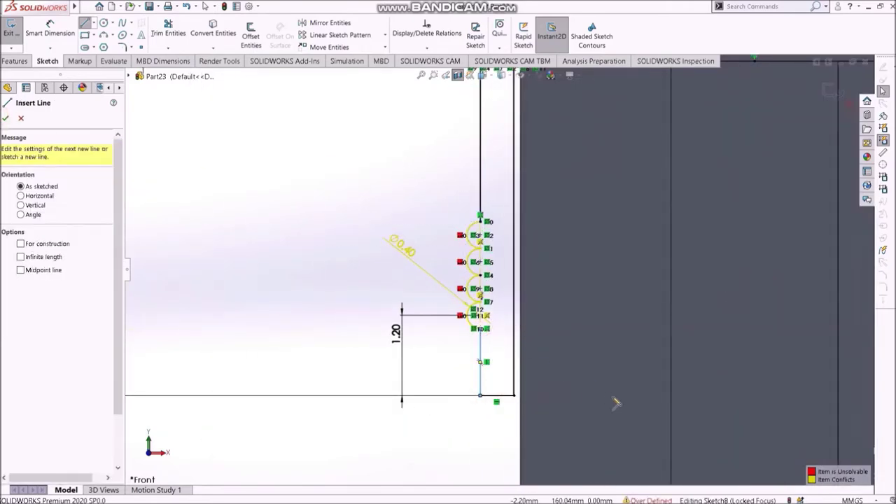
mouse_move(647, 498)
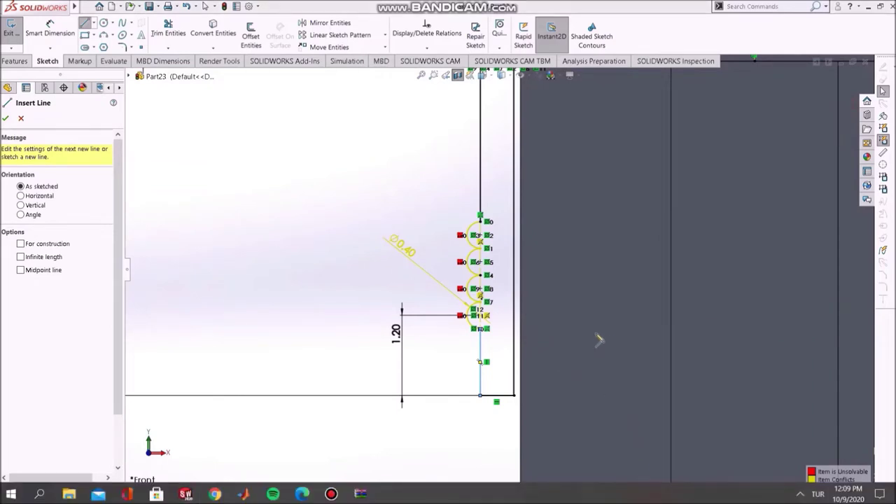
left_click(10, 122)
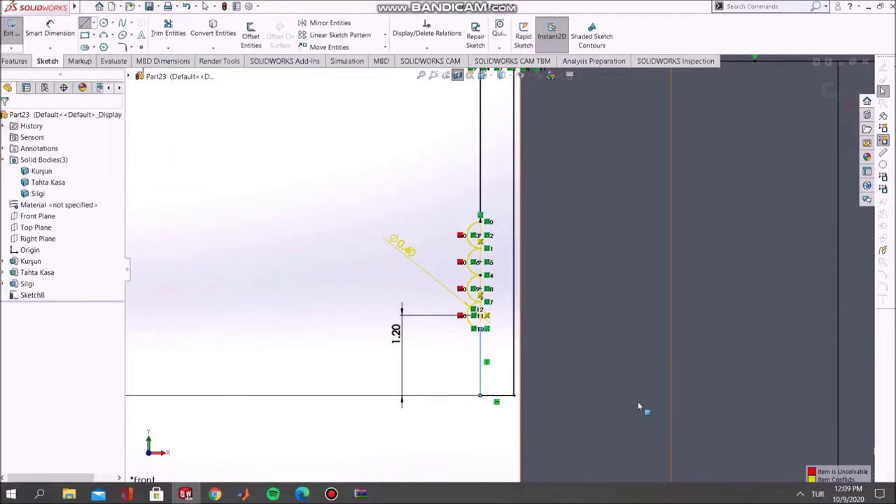
Diagnose the over-defined sketch with SketchXpert and accept the solution that deletes the Coincident3 relation
left_click(73, 172)
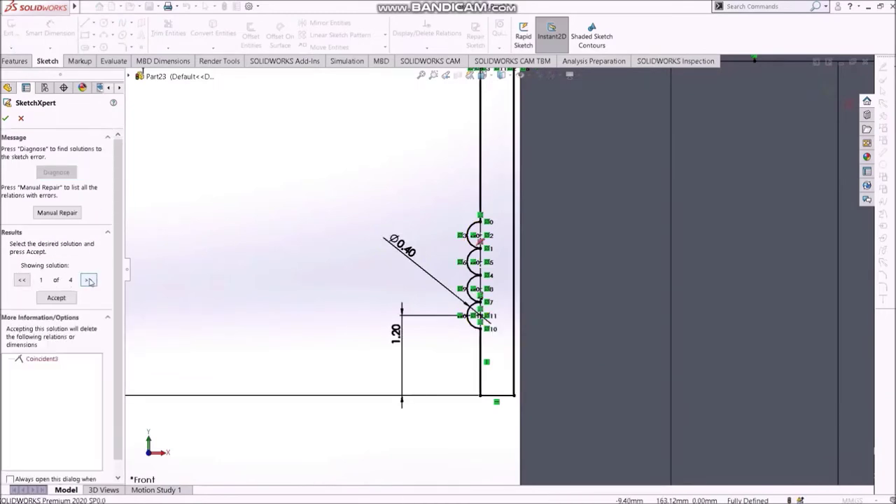
left_click(88, 280)
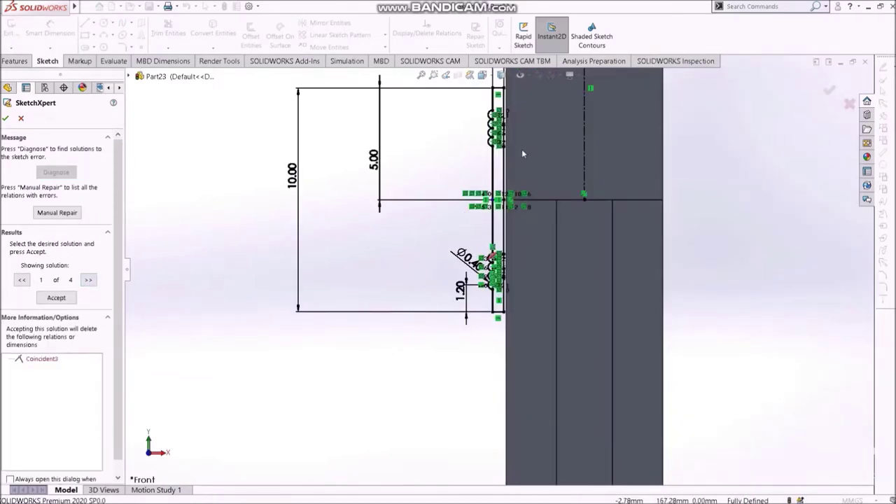
left_click(56, 298)
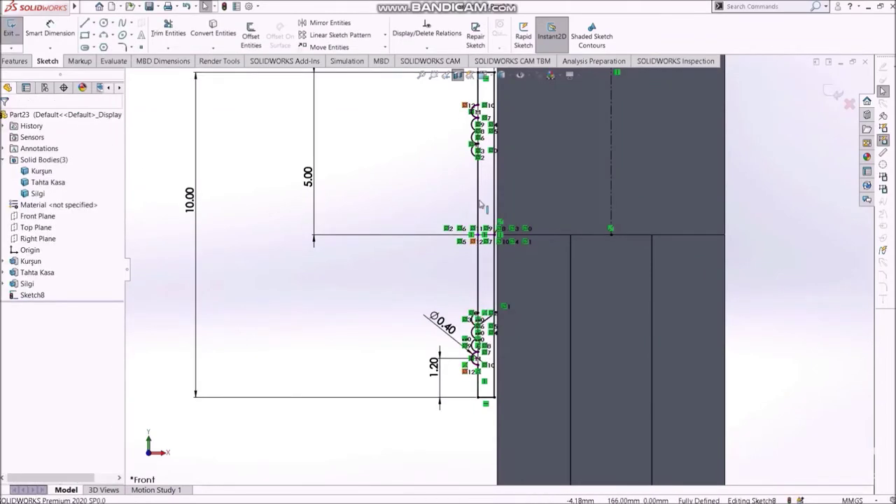
Convert the sleeve profile's 10 mm vertical line nearest the pencil body to construction geometry
scroll(474, 238, "up", 2)
scroll(479, 228, "down", 3)
left_click(481, 221)
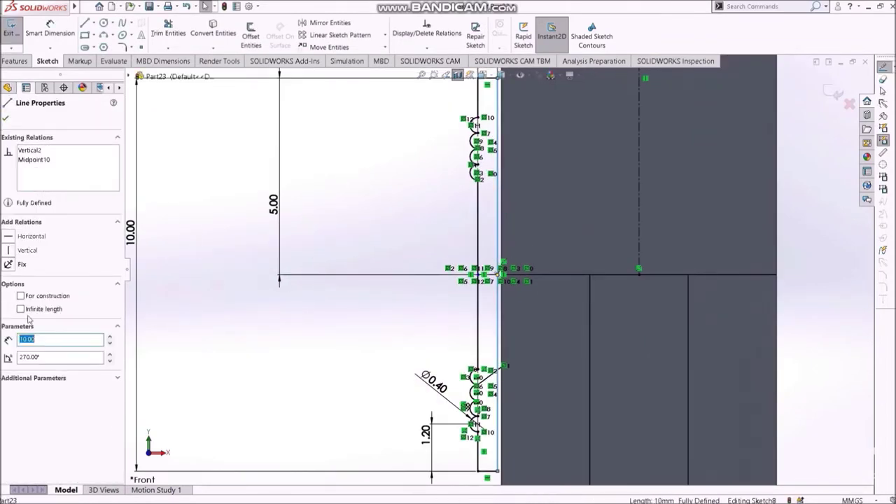
left_click(20, 296)
left_click(6, 120)
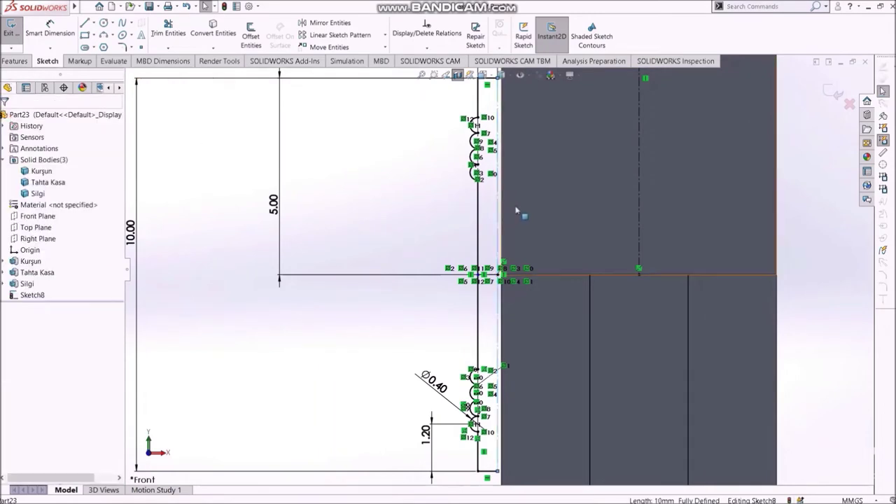
Draw a 10 mm vertical centerline between the midpoints of the sleeve profile's short upper and lower edges
scroll(499, 276, "up", 1)
mouse_move(482, 90)
left_mouse_down()
mouse_move(464, 200)
mouse_move(450, 210)
mouse_move(503, 249)
left_mouse_up()
left_click(498, 249)
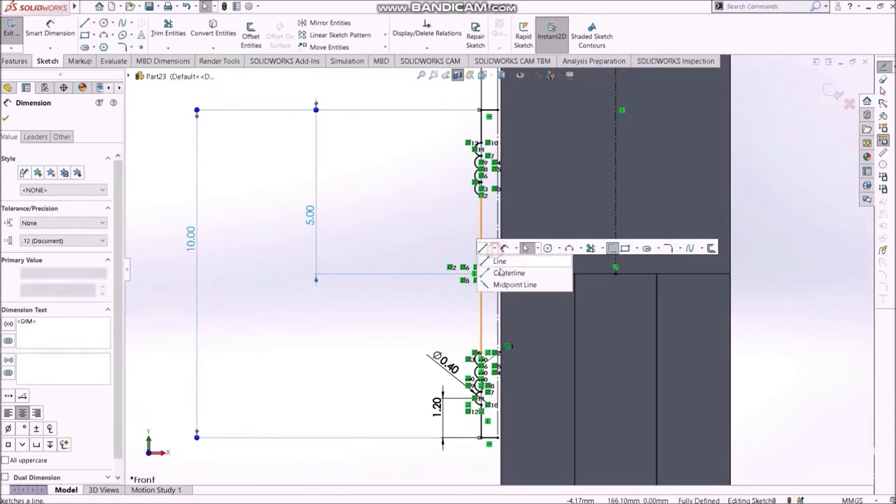
left_click(508, 256)
left_click(489, 443)
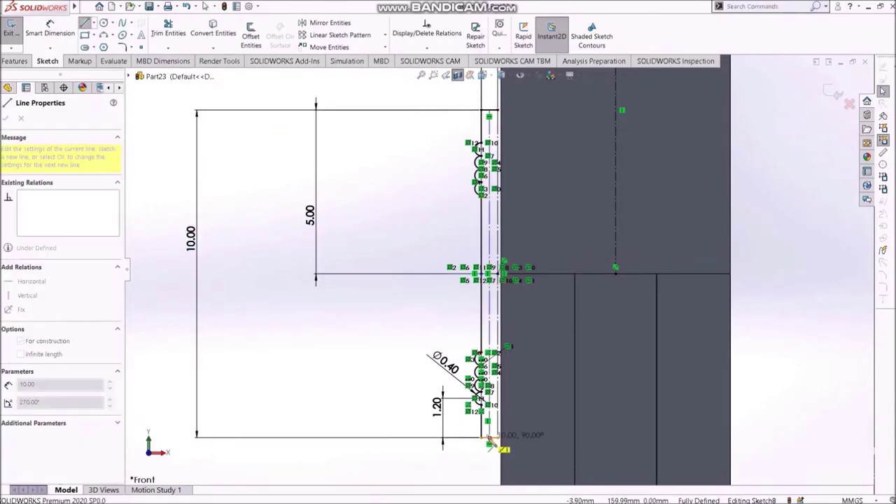
key("Escape")
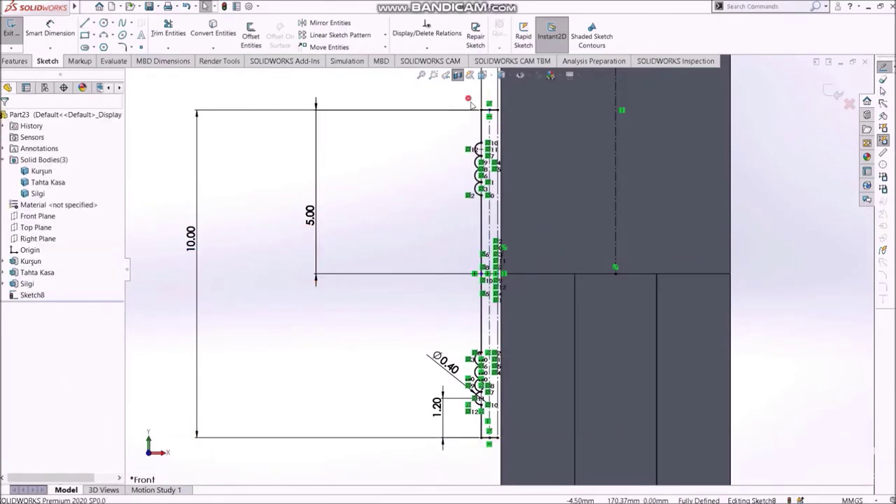
Mirror the outer profile's arcs and vertical lines about the vertical centerline in the middle of the sleeve wall, keeping the originals
mouse_move(467, 98)
left_mouse_down()
mouse_move(486, 175)
mouse_move(489, 461)
left_mouse_up()
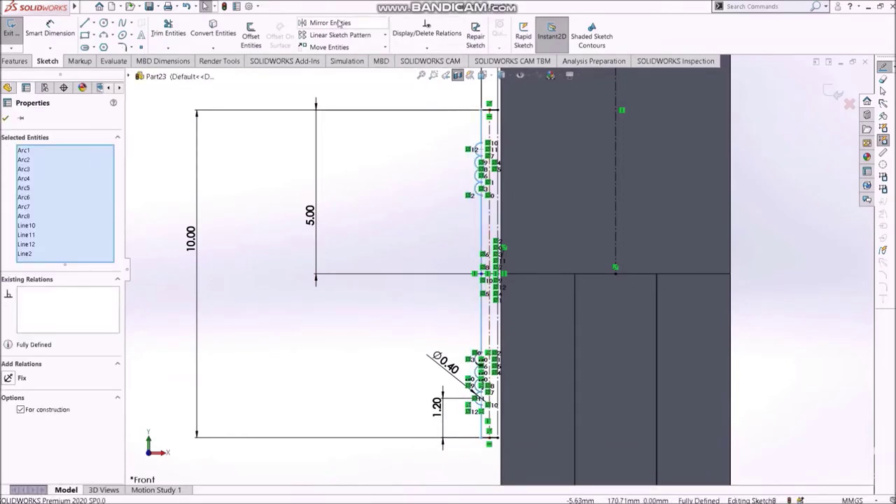
key("Escape")
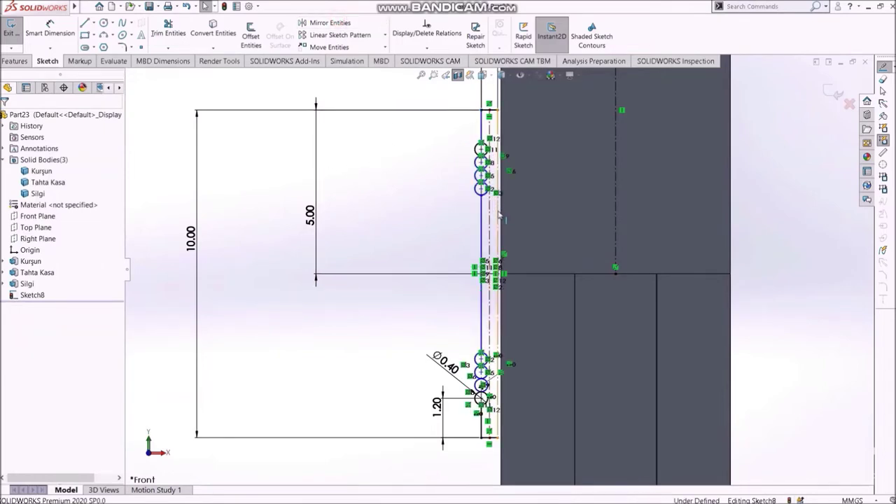
double_click(489, 218)
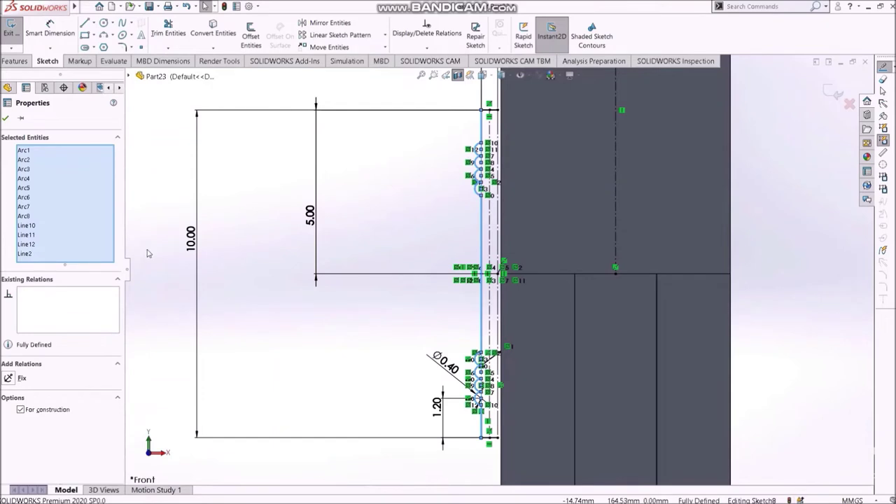
left_click(489, 133)
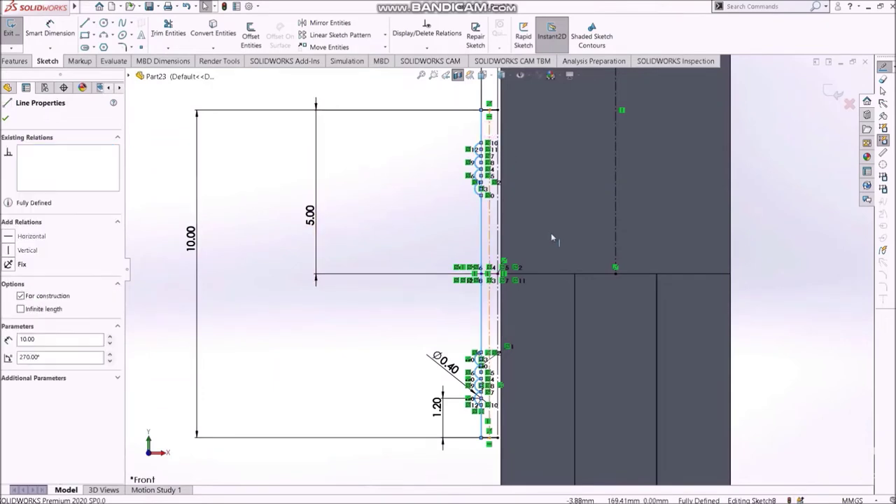
left_click(330, 22)
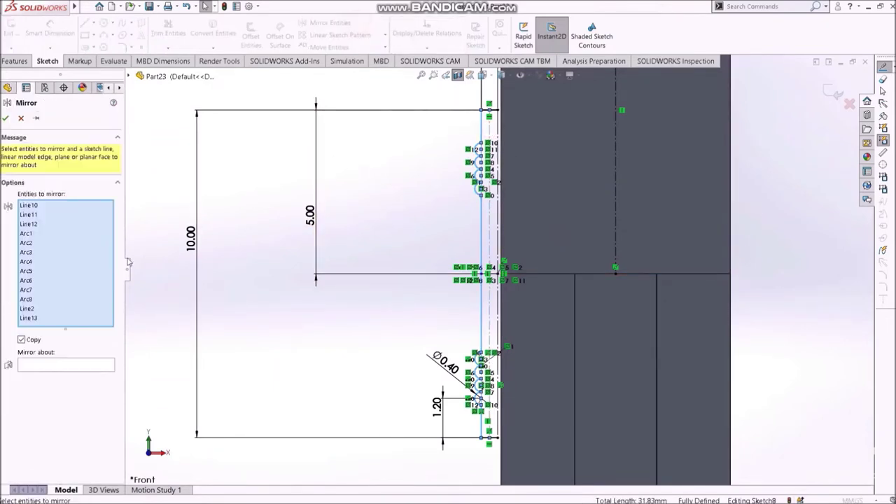
right_click(35, 318)
left_click(56, 334)
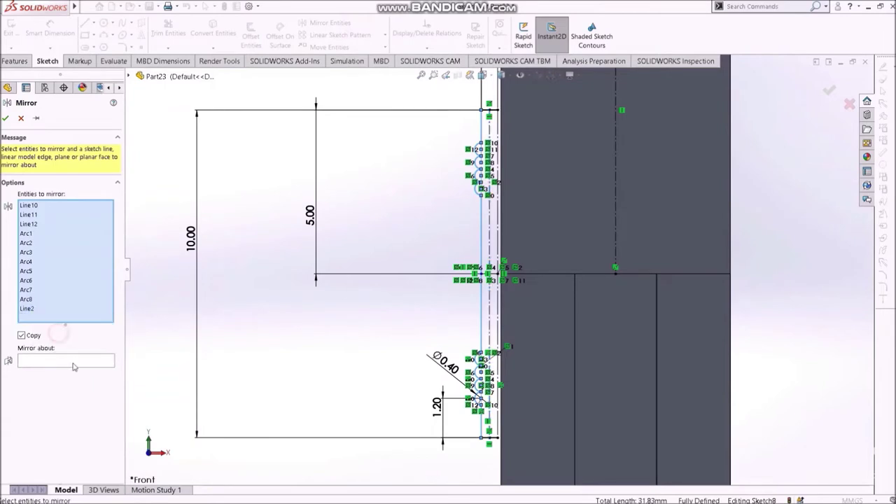
left_click(43, 362)
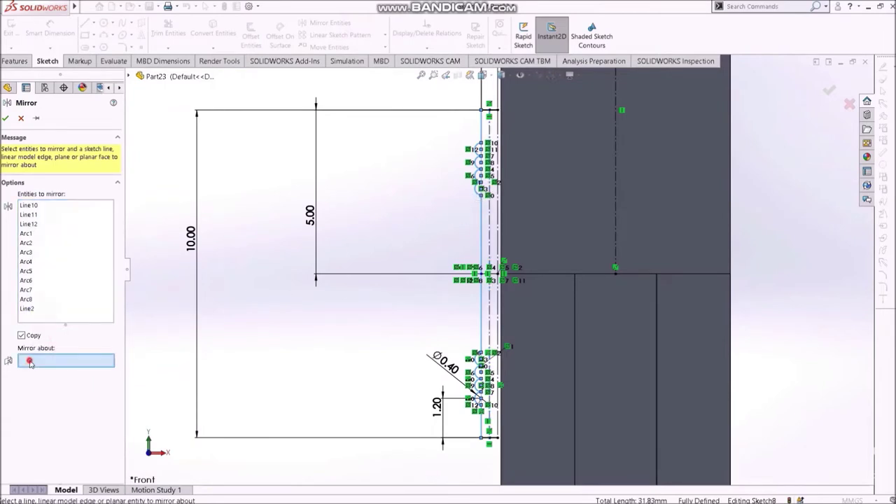
left_click(483, 210)
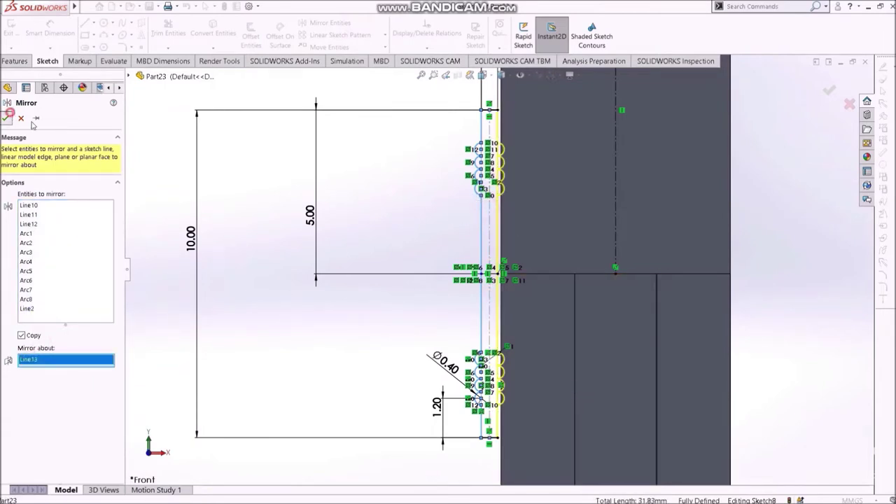
left_click(7, 117)
Exit the completed sleeve profile sketch
scroll(557, 202, "down", 2)
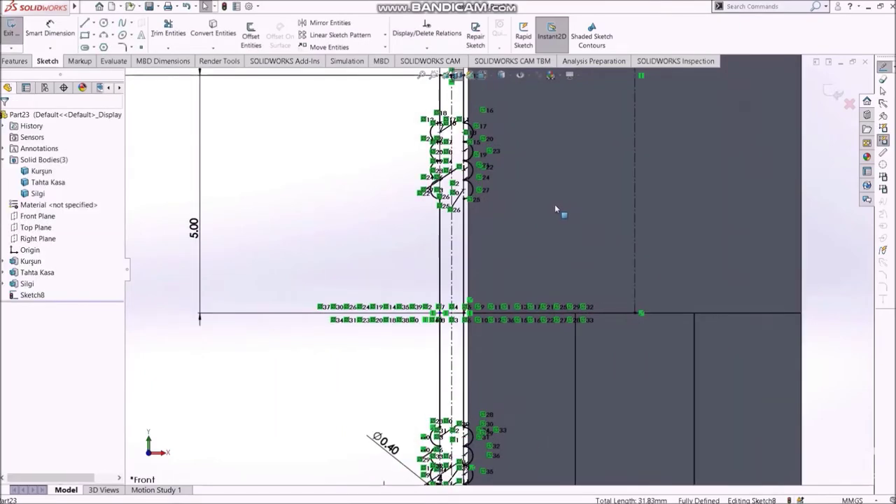
scroll(501, 219, "up", 3)
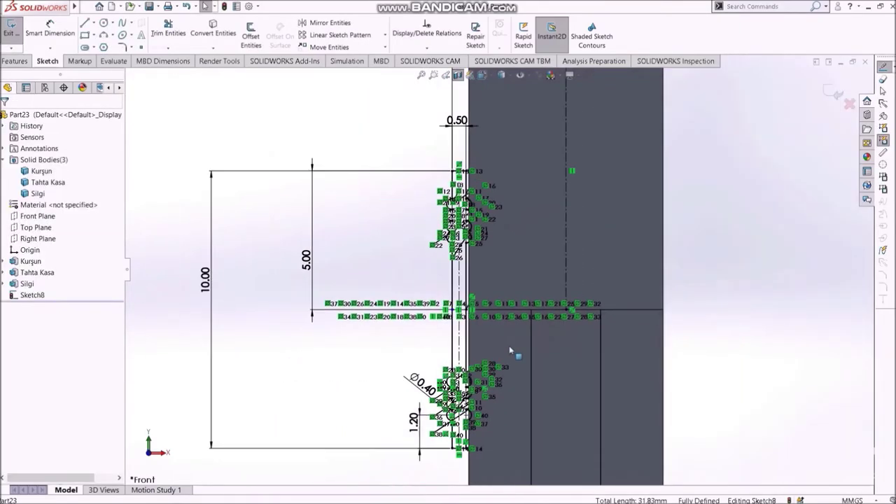
scroll(510, 349, "down", 1)
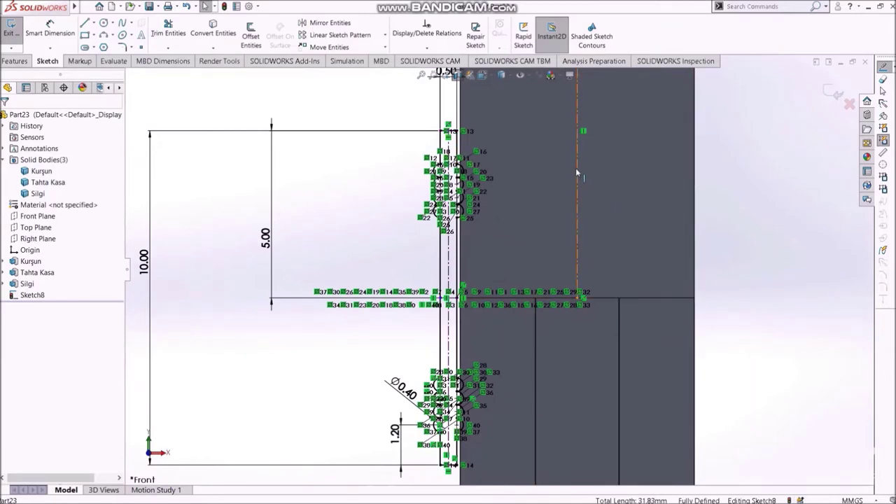
scroll(575, 167, "up", 1)
scroll(563, 157, "up", 1)
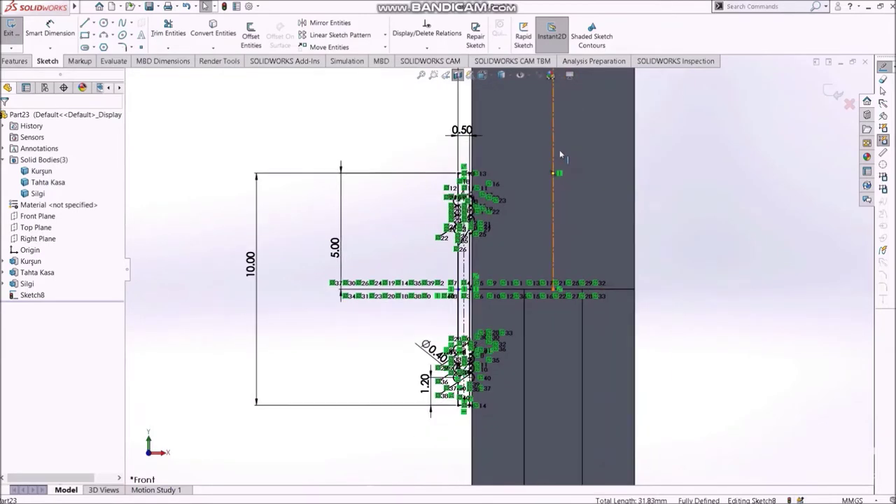
scroll(549, 149, "up", 1)
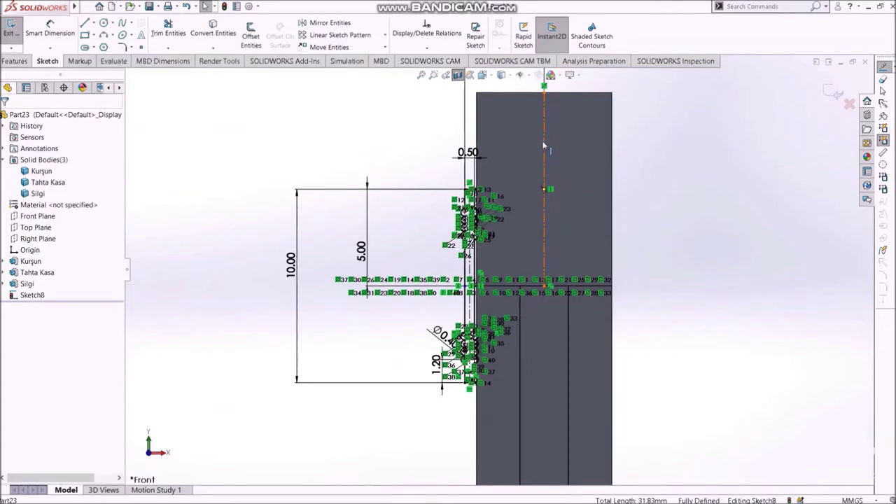
scroll(544, 146, "down", 1)
key("m")
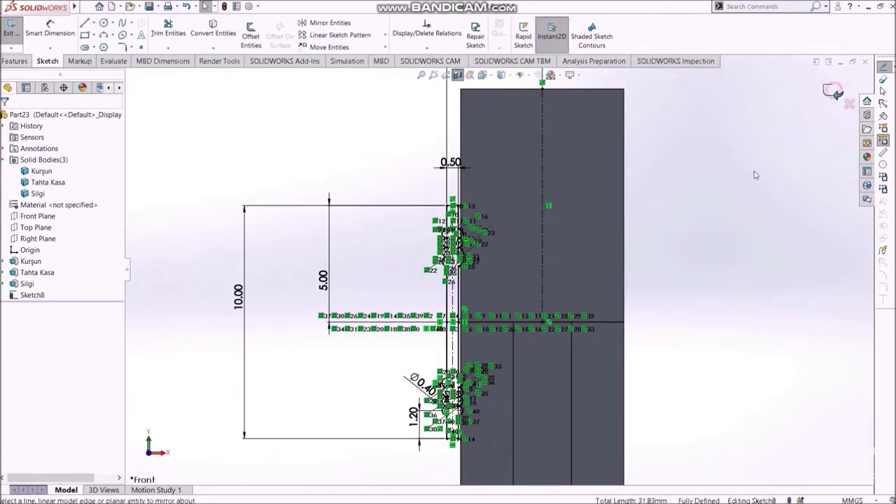
left_click(833, 91)
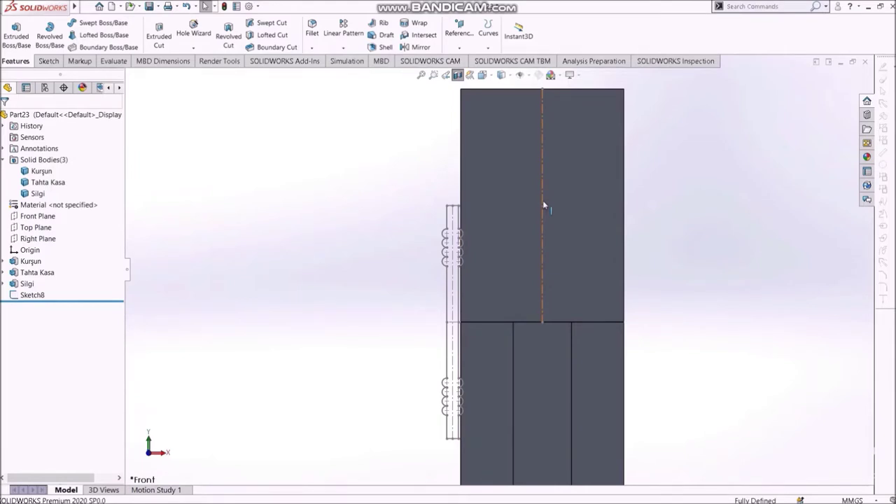
Start a Revolved Boss/Base from the sleeve profile in Sketch8
left_click(49, 35)
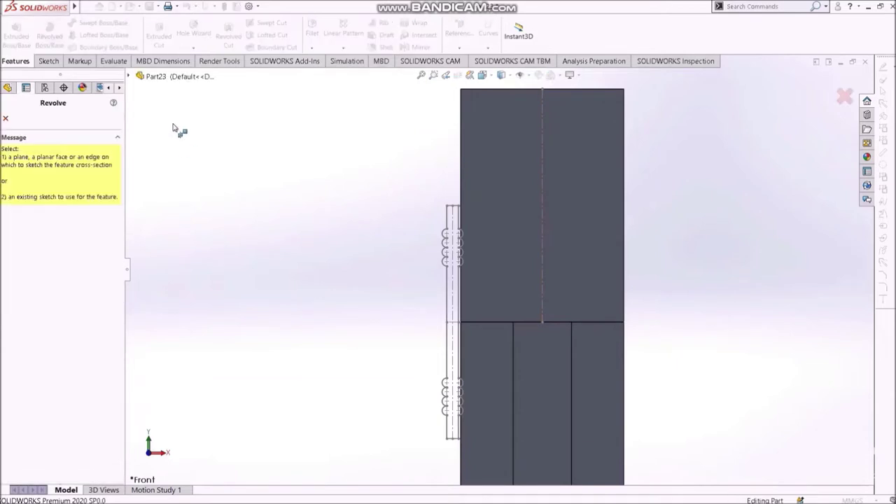
left_click(129, 75)
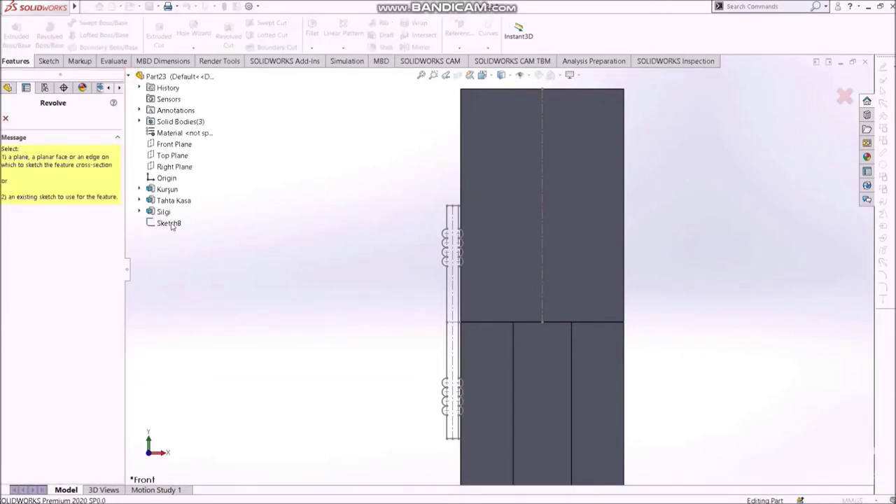
left_click(169, 223)
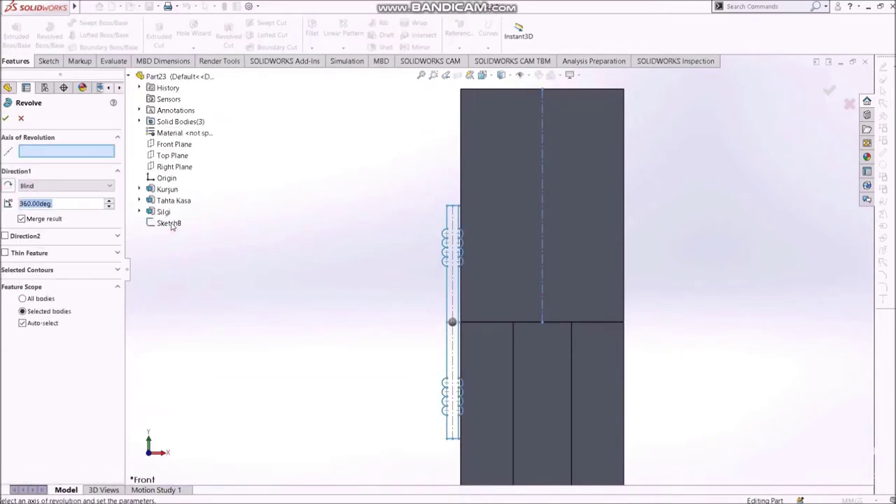
left_click(70, 152)
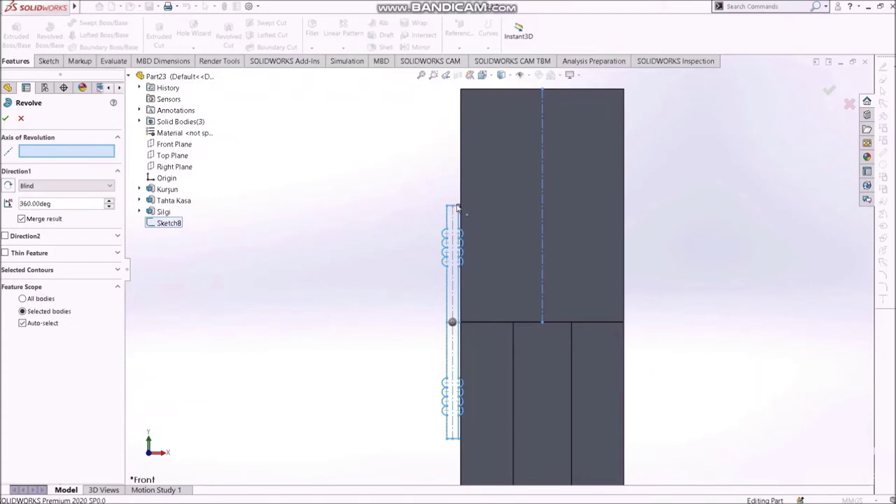
Try the sleeve profile's short upper edge as the axis of revolution
scroll(456, 208, "down", 2)
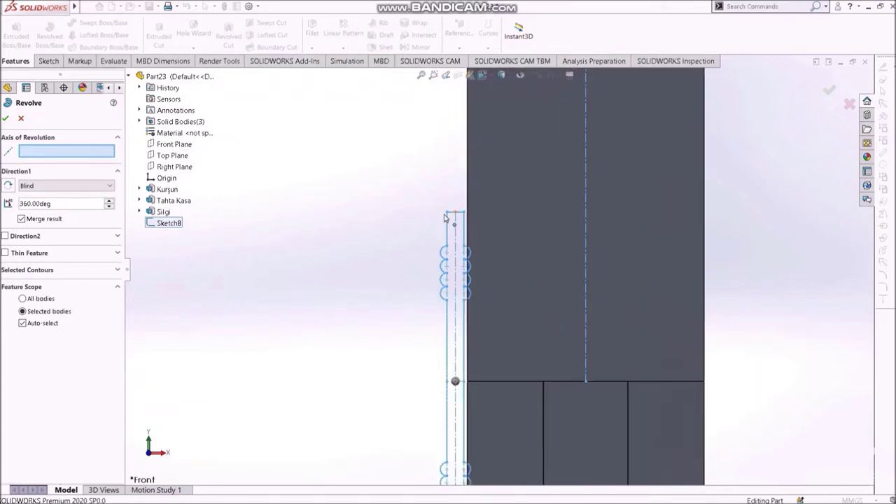
scroll(460, 214, "down", 2)
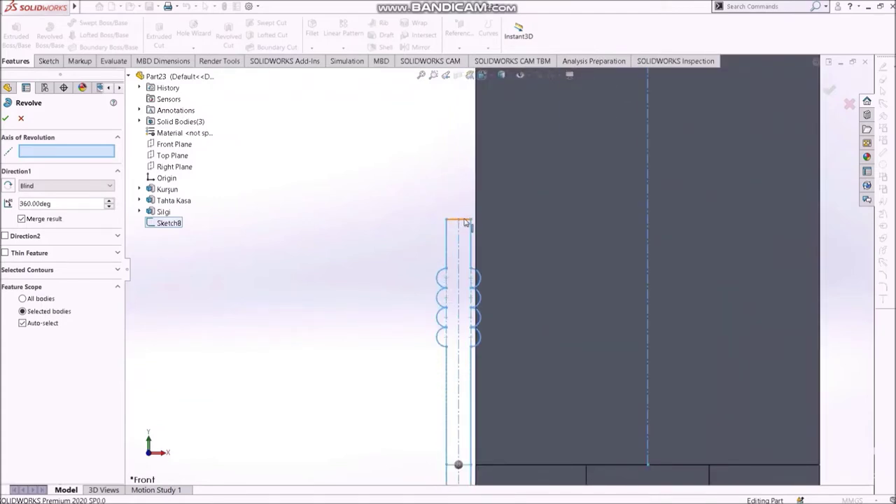
left_click(464, 222)
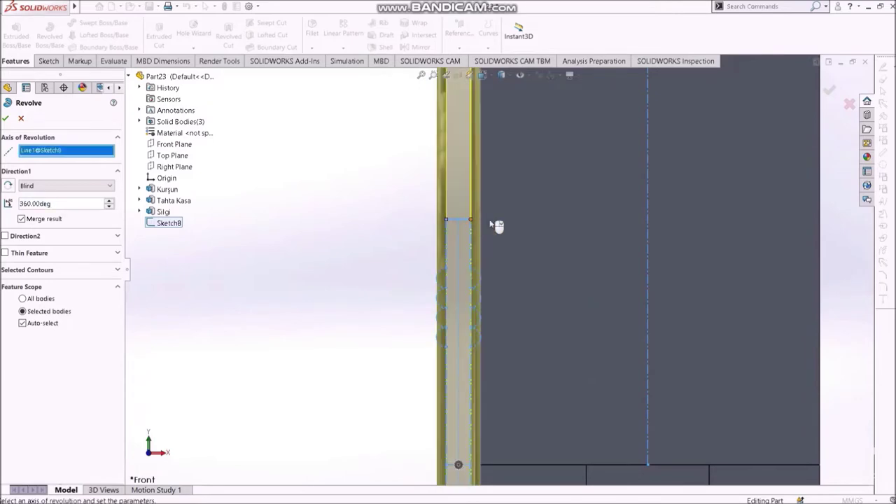
scroll(494, 231, "up", 5)
middle_click_drag(665, 259, 657, 282)
Replace the axis of revolution with the vertical centerline through the middle of the eraser for a 360° revolve
right_click(62, 157)
left_click(80, 172)
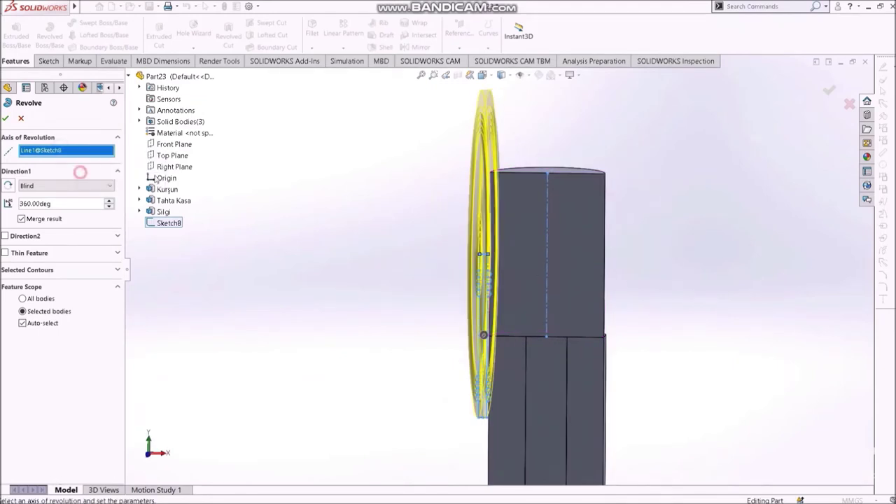
left_click(548, 241)
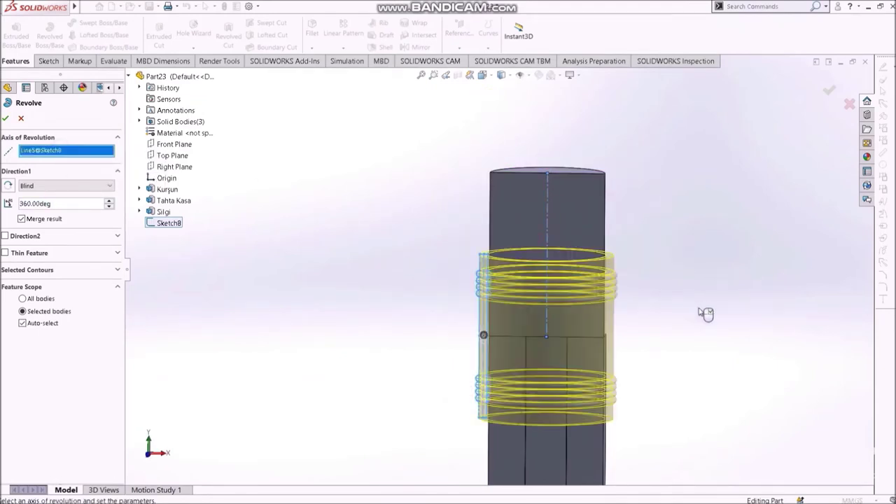
Limit the sleeve revolve's feature scope manually to the Tahta Kasa body and turn off merging of the result
mouse_move(704, 312)
middle_mouse_down()
mouse_move(683, 304)
mouse_move(633, 307)
mouse_move(688, 308)
middle_mouse_up()
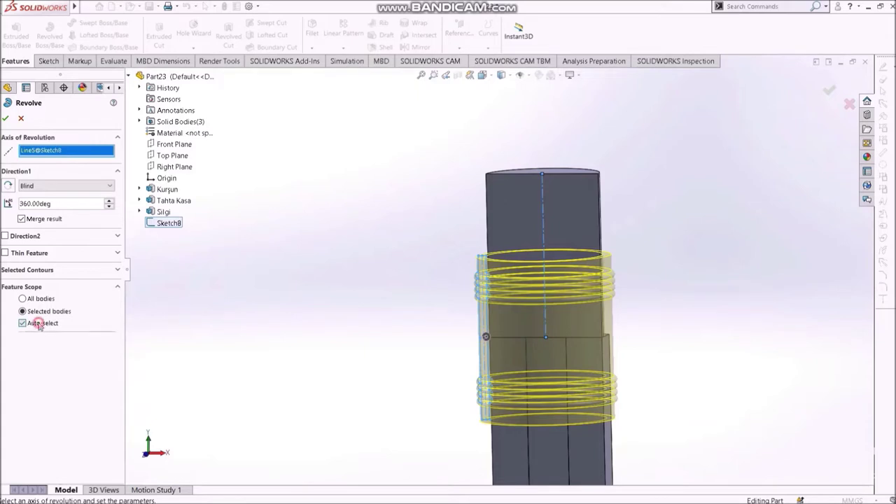
left_click(43, 324)
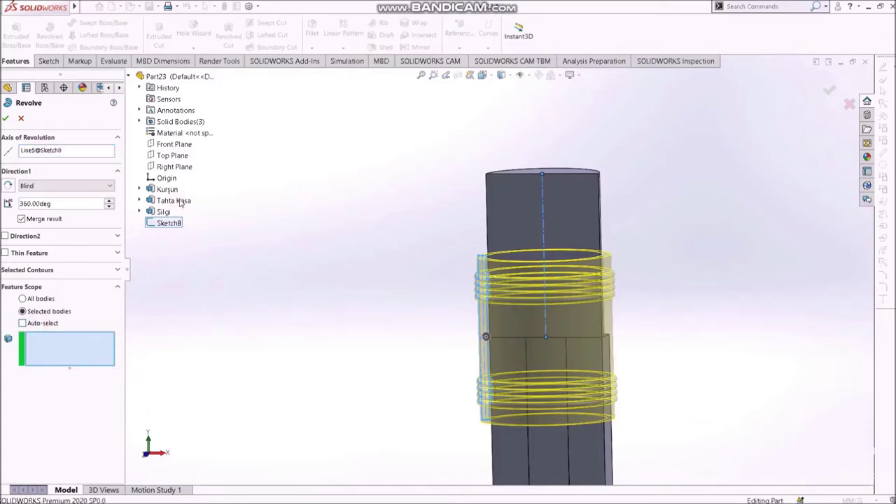
left_click(140, 121)
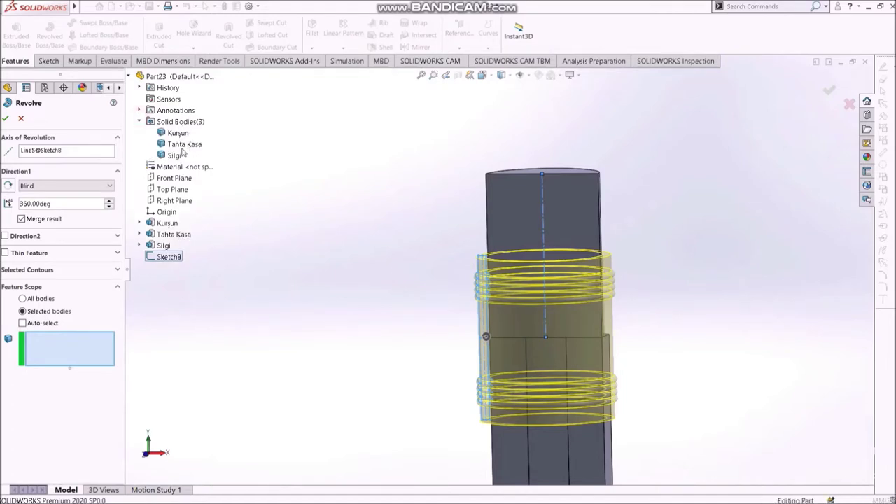
left_click(591, 326)
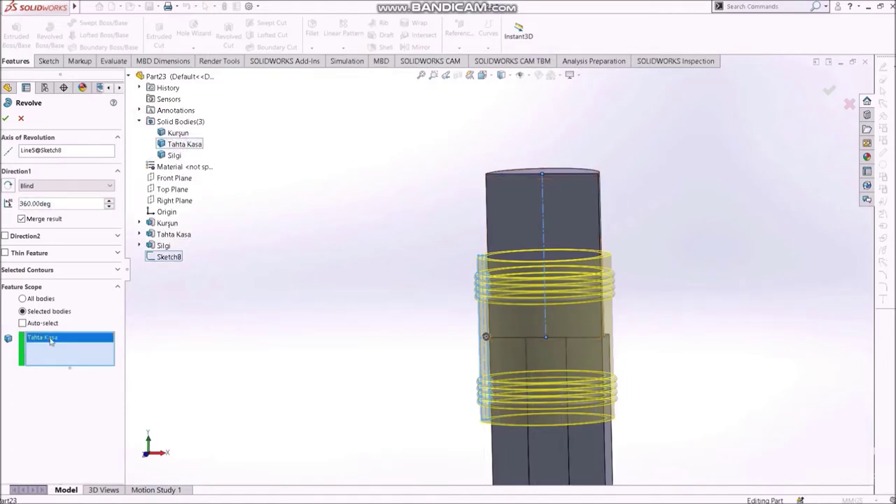
left_click(22, 219)
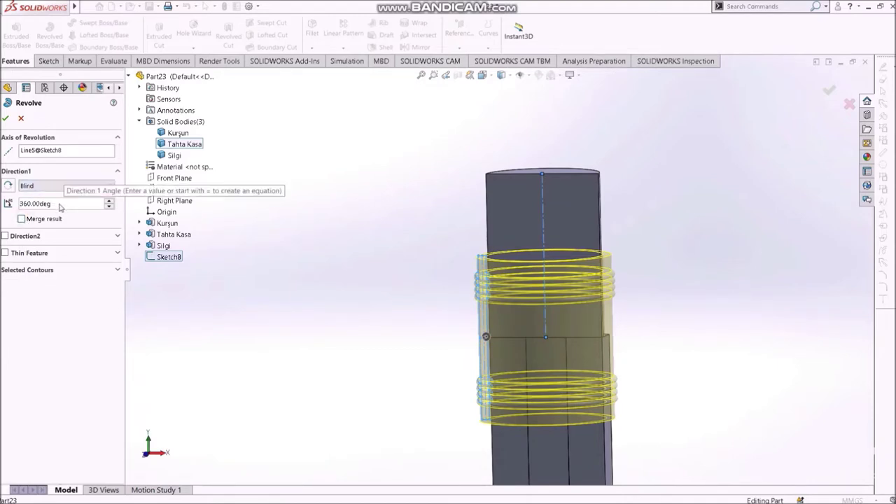
Try a revolve angle of 90° for the sleeve and check the partial preview around the pencil
left_click(109, 207)
left_click(108, 206)
left_click(108, 206)
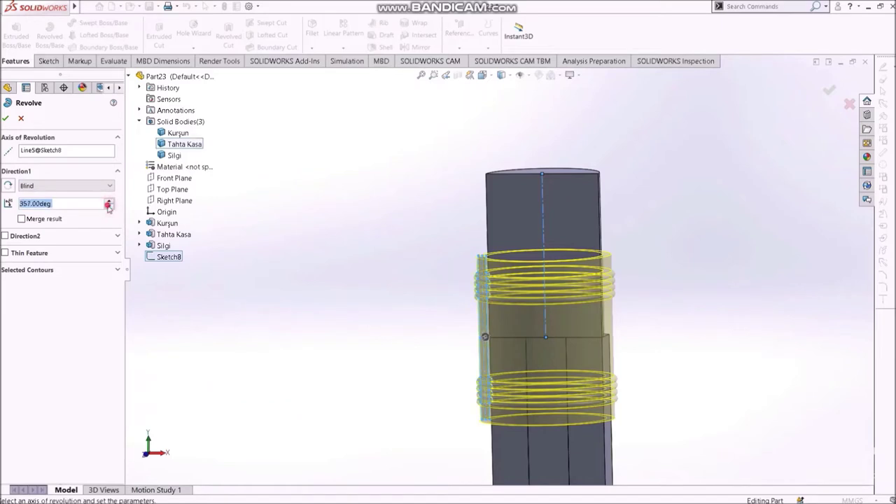
left_click(109, 207)
left_click(108, 207)
left_click(108, 206)
left_click(69, 204)
type("90")
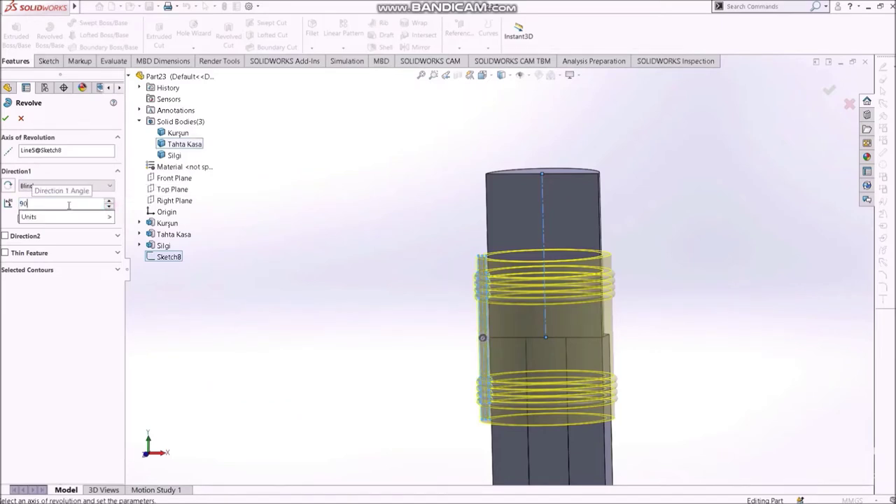
key("Return")
middle_click_drag(666, 314, 724, 343)
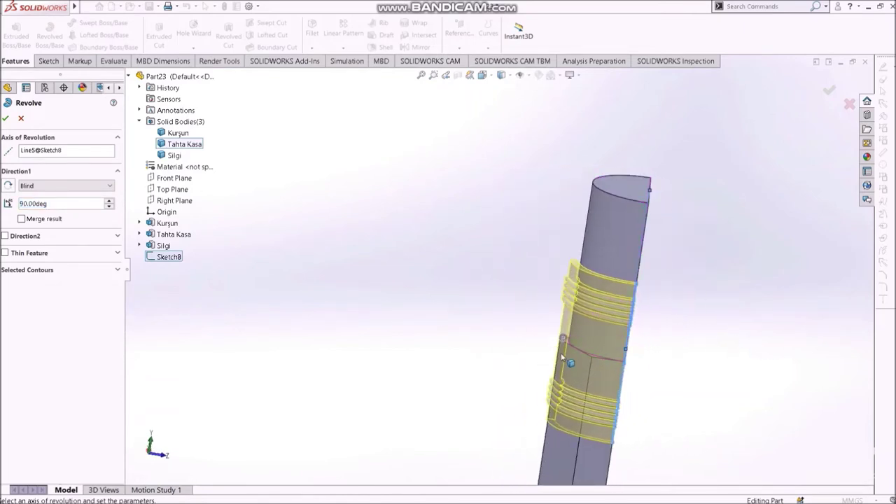
middle_click_drag(567, 339, 576, 348)
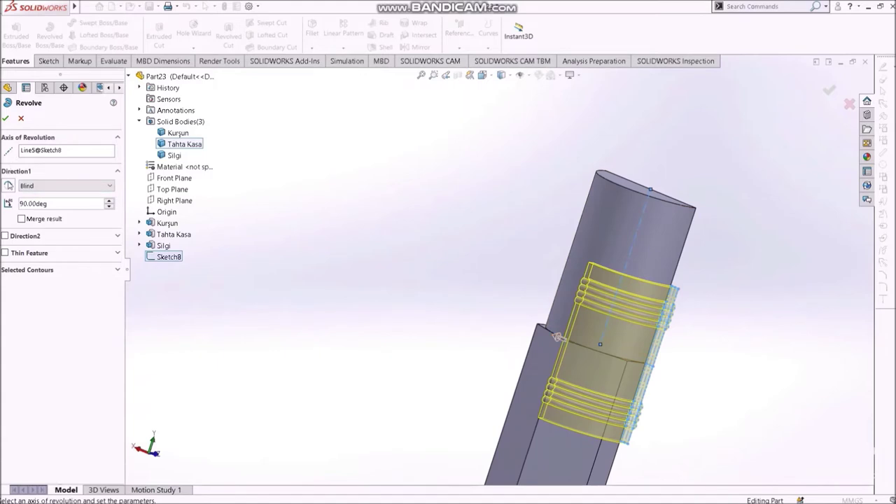
Reverse the sleeve revolve's direction and change its end type to Mid Plane
left_click(8, 185)
middle_click_drag(664, 336, 530, 296)
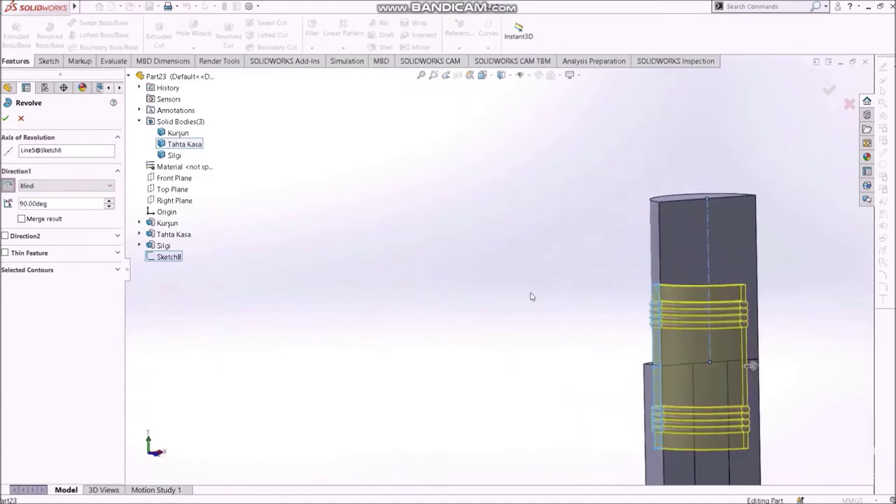
left_click(63, 185)
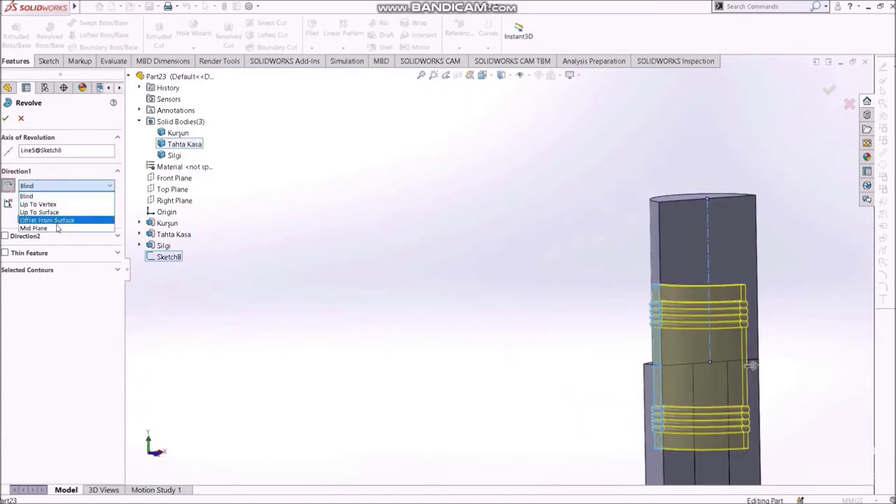
left_click(56, 227)
mouse_move(777, 356)
middle_mouse_down()
mouse_move(837, 370)
mouse_move(686, 321)
mouse_move(635, 279)
middle_mouse_up()
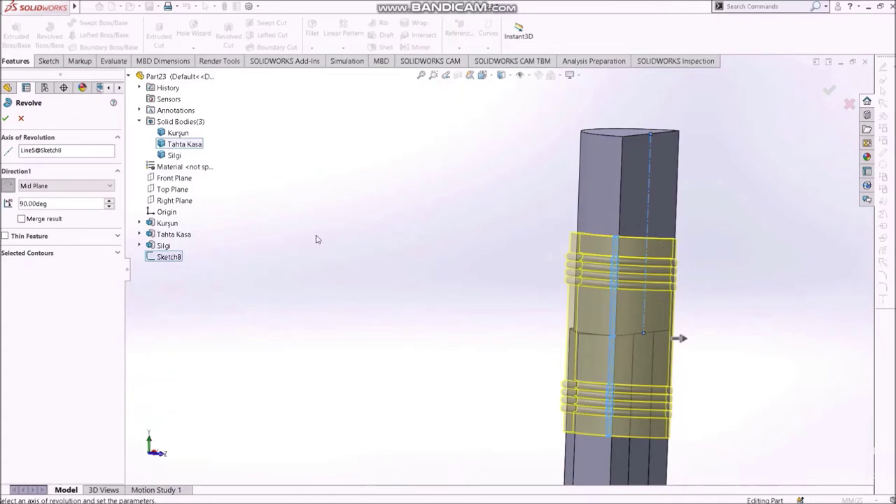
Set the mid-plane revolve angle to 360° and complete the sleeve as a separate body
double_click(56, 203)
type("360")
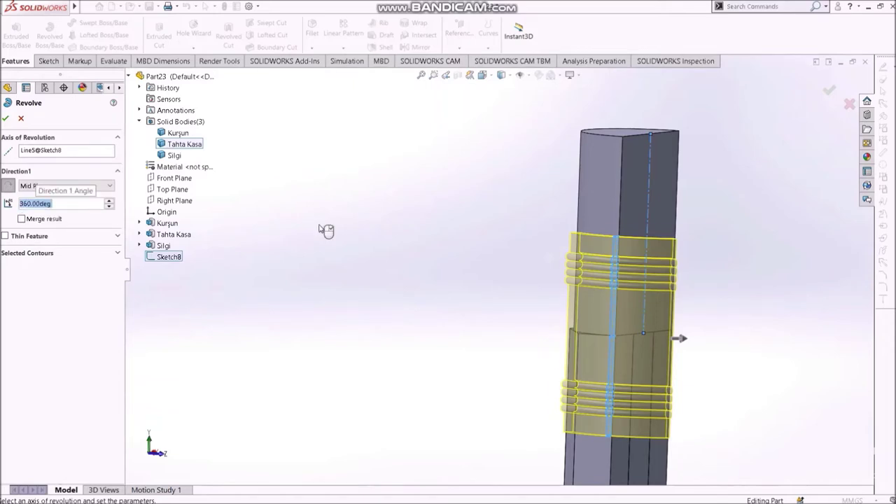
key("Return")
middle_click_drag(717, 270, 736, 314)
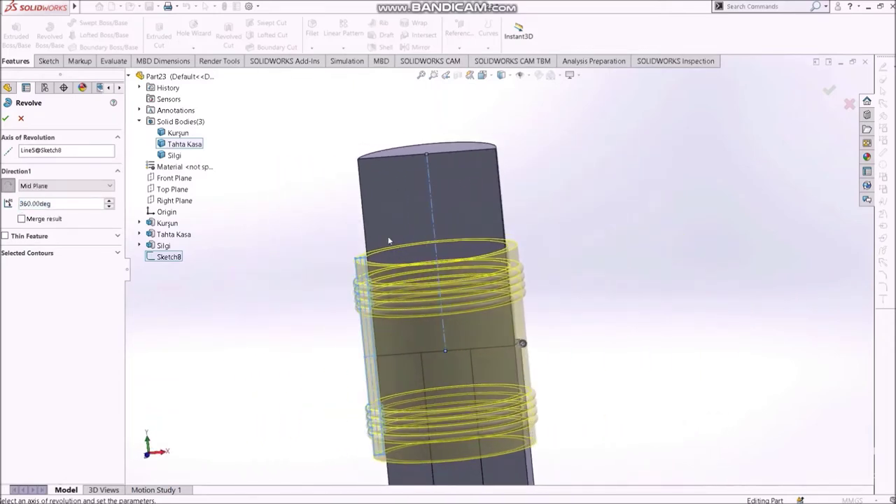
mouse_move(474, 303)
middle_mouse_down()
mouse_move(483, 297)
mouse_move(493, 318)
mouse_move(490, 293)
middle_mouse_up()
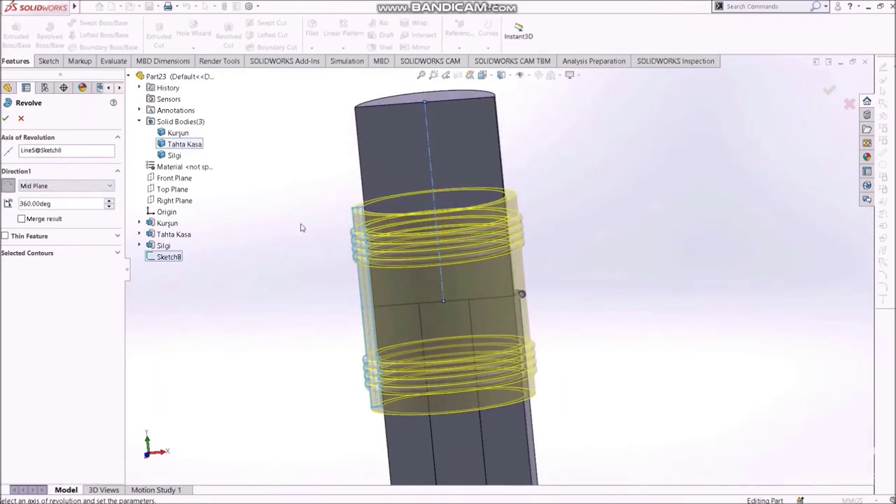
middle_click_drag(303, 227, 509, 240)
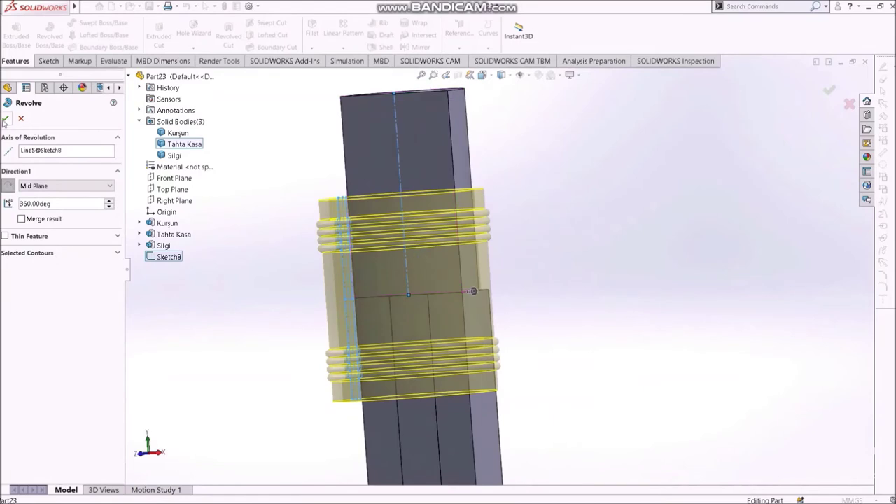
key("Return")
Turn off the section view to show the whole pencil with its sleeve
middle_click_drag(564, 245, 622, 242)
scroll(481, 276, "down", 3)
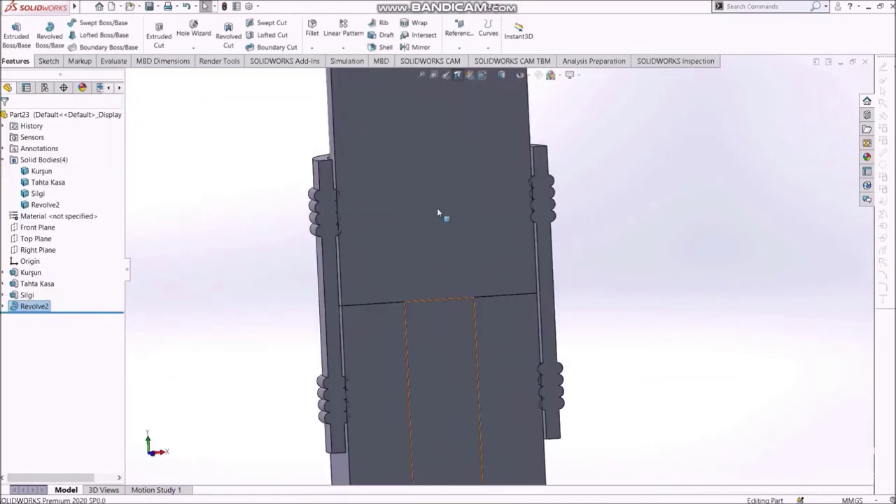
left_click(459, 75)
middle_click_drag(605, 302, 334, 382)
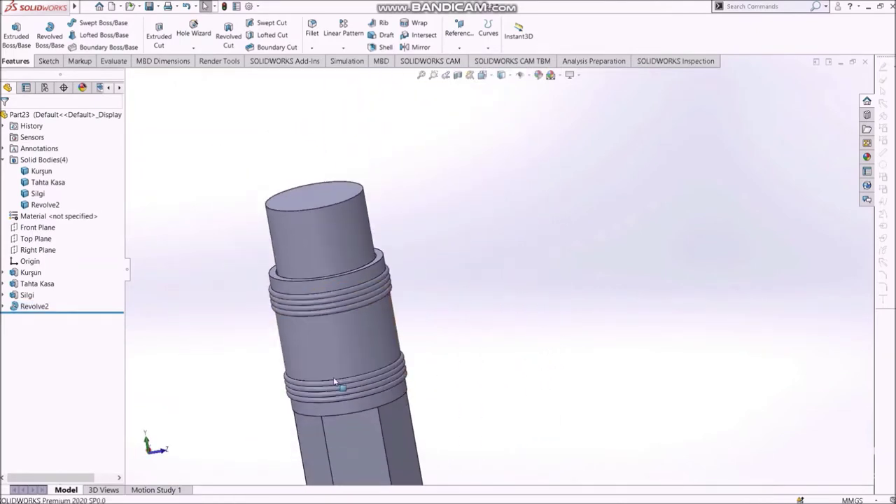
Rename the sleeve's revolve feature as Halka
right_click(34, 306)
left_click(89, 474)
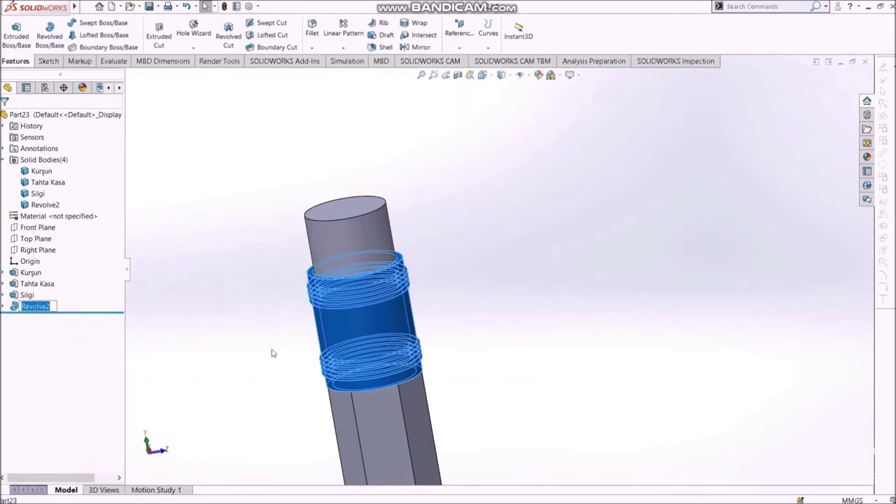
type("Halka")
key("Return")
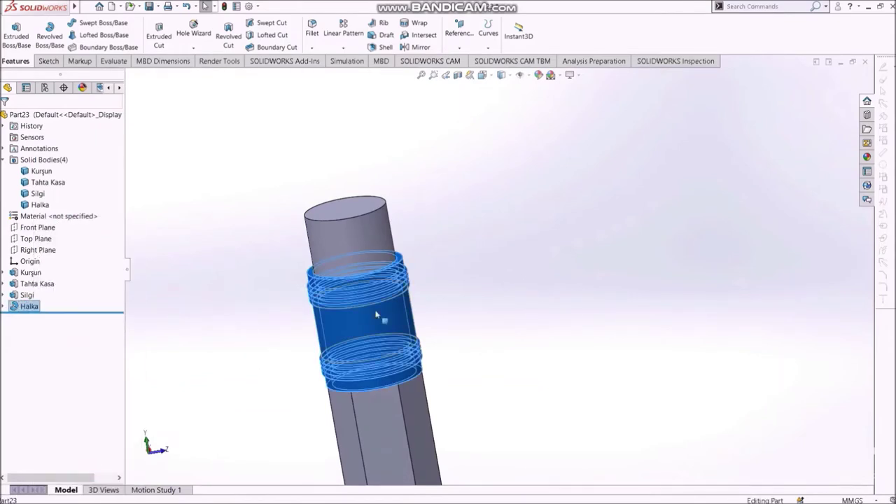
left_click(540, 297)
middle_click_drag(530, 356, 536, 388)
middle_click_drag(592, 389, 532, 377)
Examine the Sketch8 profile inside the Halka feature, the finished sleeve and the overall pencil
left_click(4, 306)
left_click(40, 318)
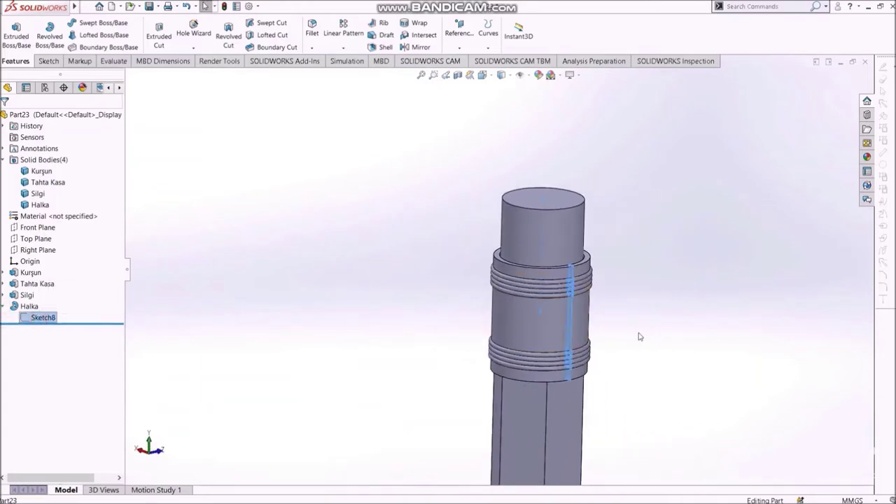
mouse_move(683, 337)
middle_mouse_down()
mouse_move(650, 326)
mouse_move(529, 363)
mouse_move(536, 378)
mouse_move(539, 366)
mouse_move(568, 362)
mouse_move(751, 364)
mouse_move(550, 360)
middle_mouse_up()
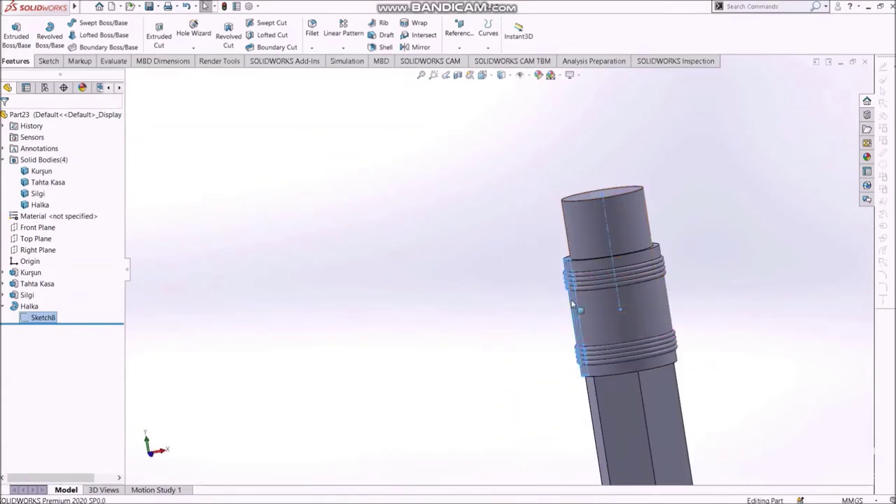
scroll(575, 304, "down", 3)
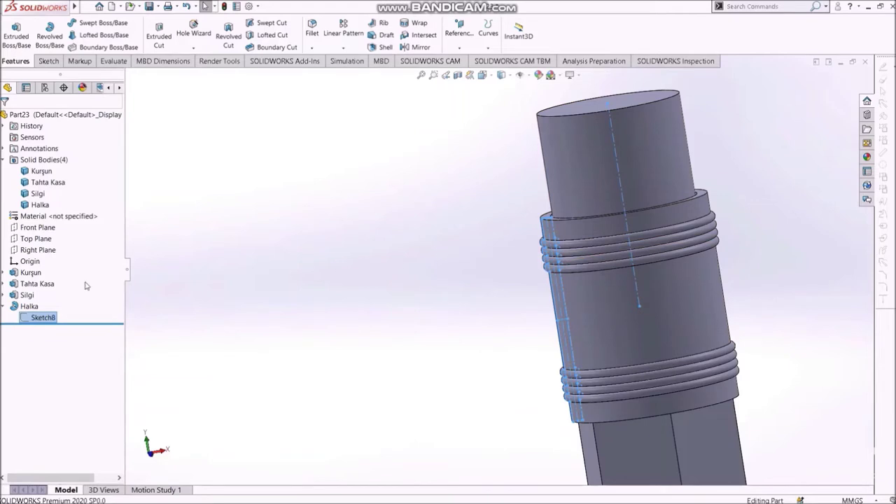
left_click(3, 308)
left_click(413, 245)
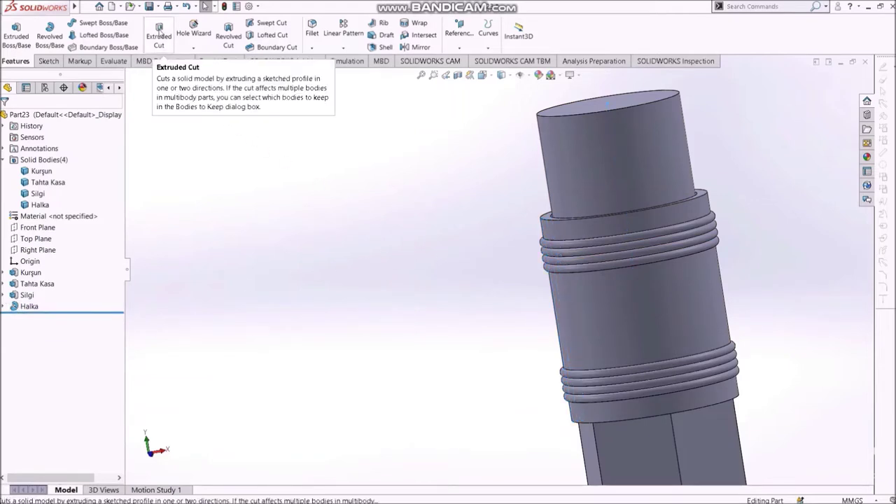
scroll(672, 370, "up", 5)
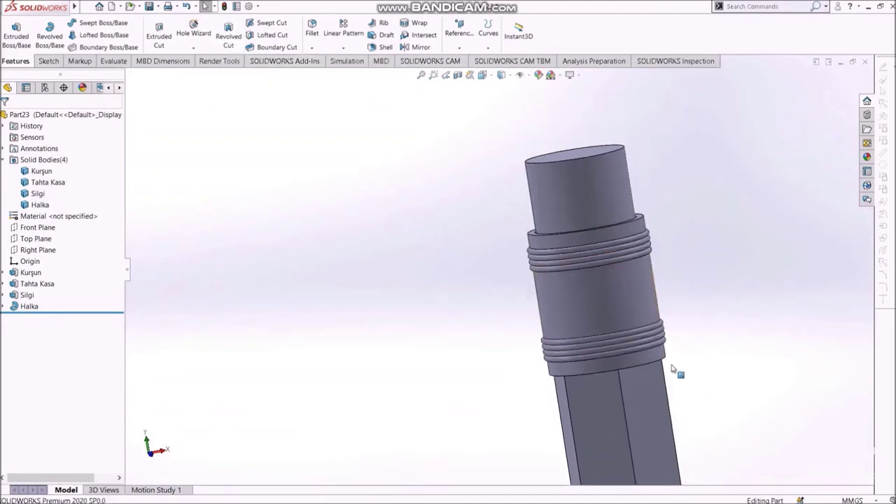
scroll(587, 427, "up", 5)
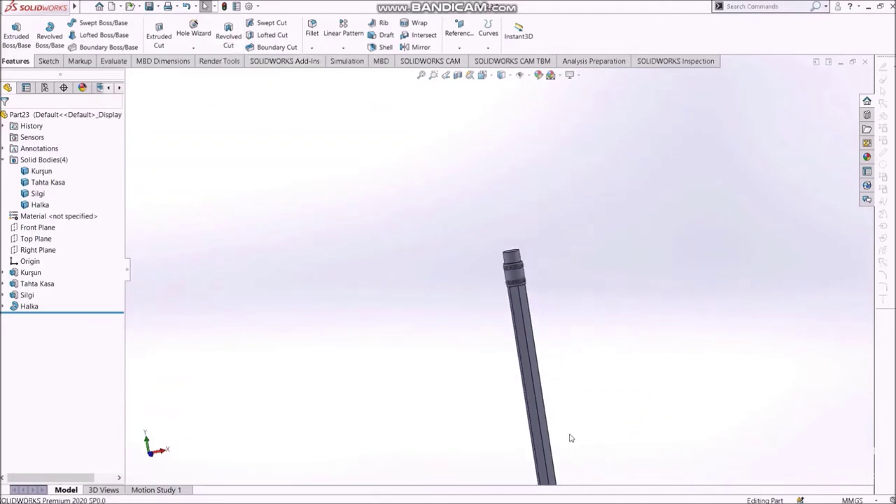
scroll(536, 428, "down", 5)
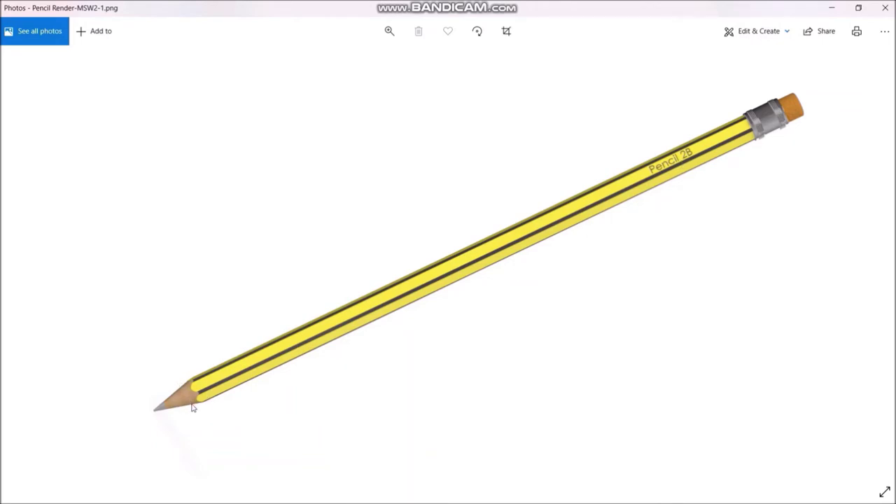
Switch back to SOLIDWORKS and start a sketch on a flat side face of the hexagonal Tahta Kasa
key("alt+Tab")
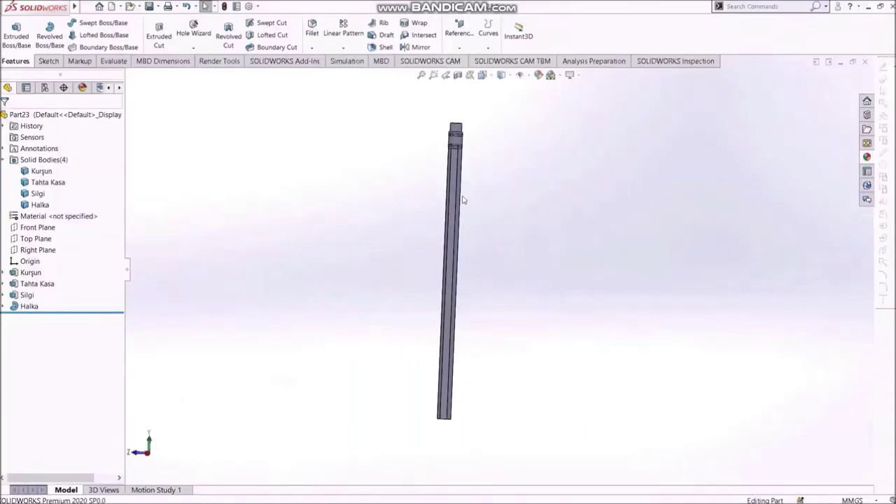
scroll(462, 200, "down", 3)
left_click(452, 158)
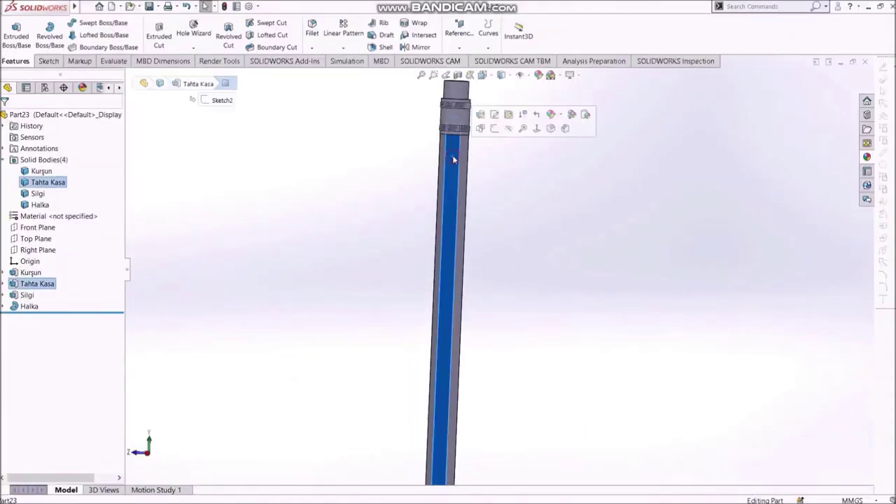
left_click(494, 129)
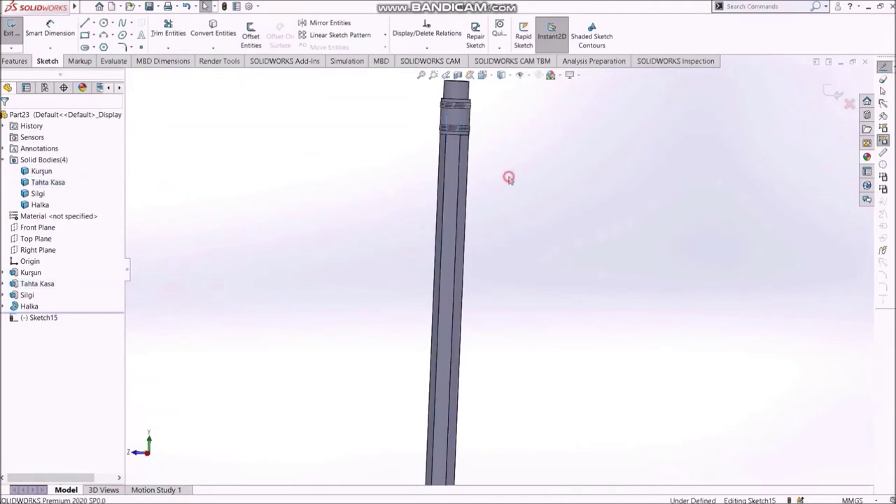
Sketch a construction line about 27 mm long running lengthwise down the hexagonal side face, starting just below the sleeve
key("s")
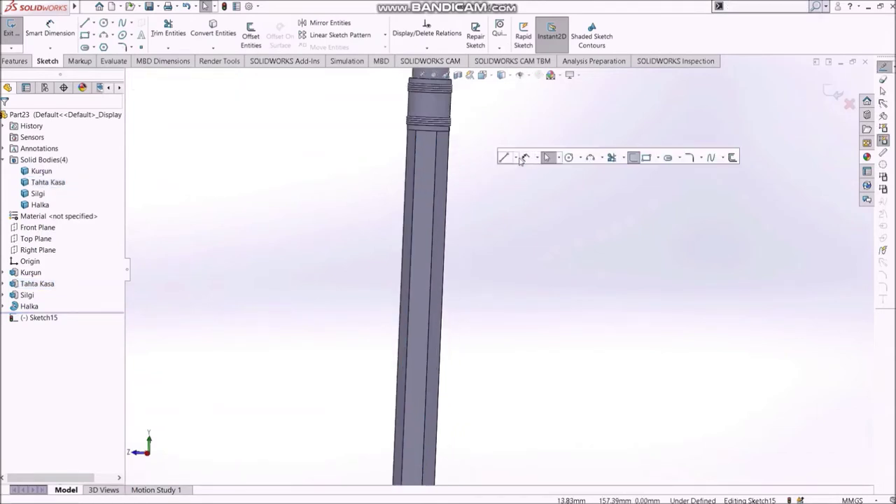
left_click(515, 158)
left_click(542, 180)
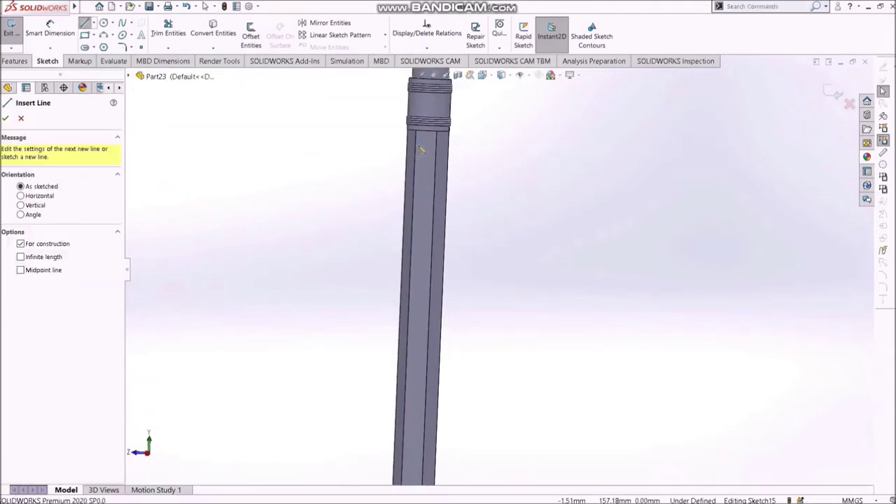
left_click(417, 147)
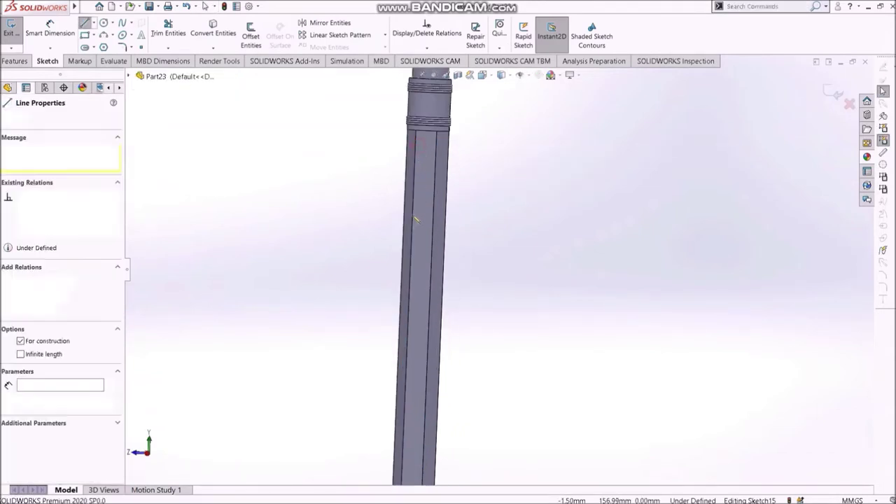
left_click(416, 287)
key("Escape")
Dimension the construction line on the side face to 20 mm and move it up the face closer to the sleeve
scroll(392, 182, "down", 2)
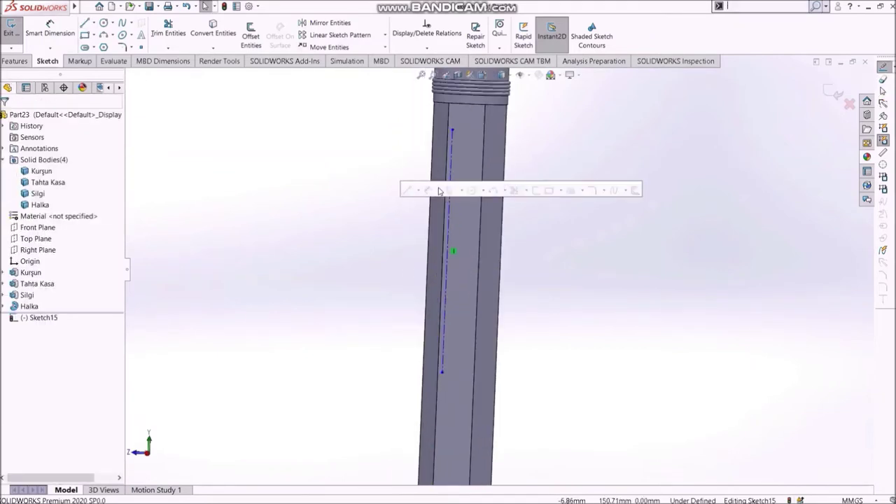
left_click(438, 191)
left_click(449, 178)
left_click(365, 178)
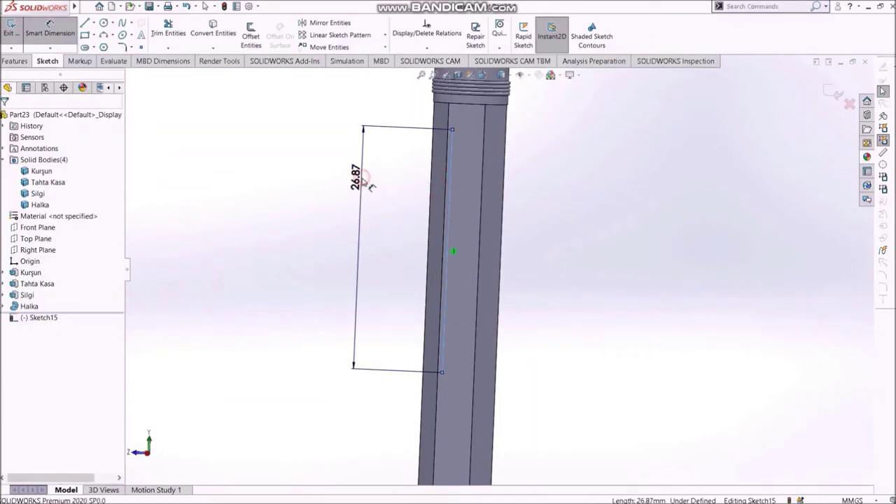
type("20")
key("Return")
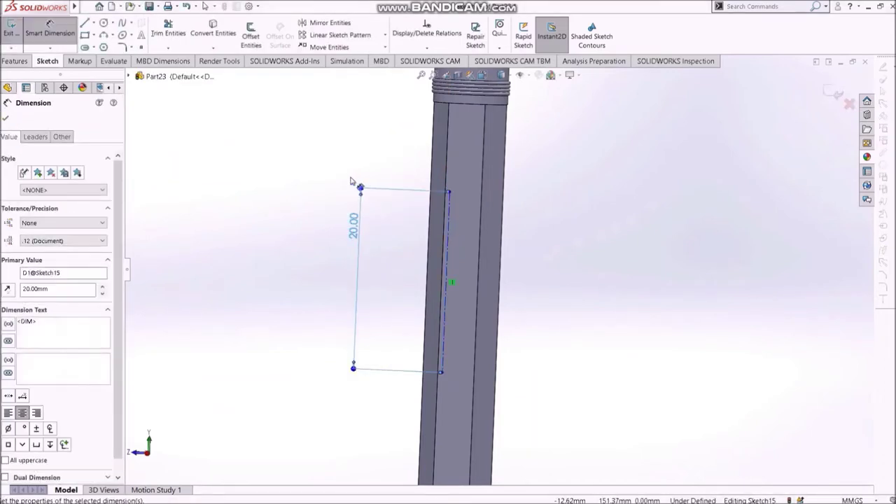
key("Escape")
left_click_drag(448, 189, 453, 142)
left_click(595, 202)
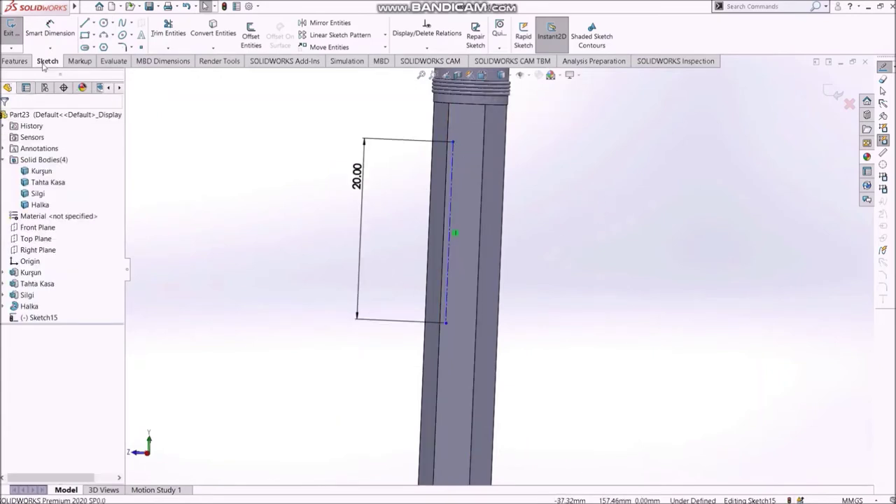
Add the sketch text "Pencil 2B" along the construction line on the hexagonal side face
left_click(140, 38)
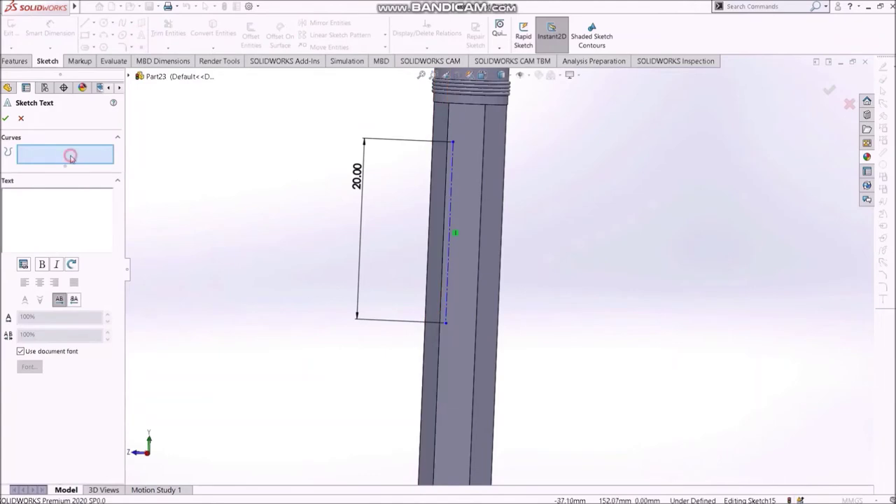
left_click(454, 176)
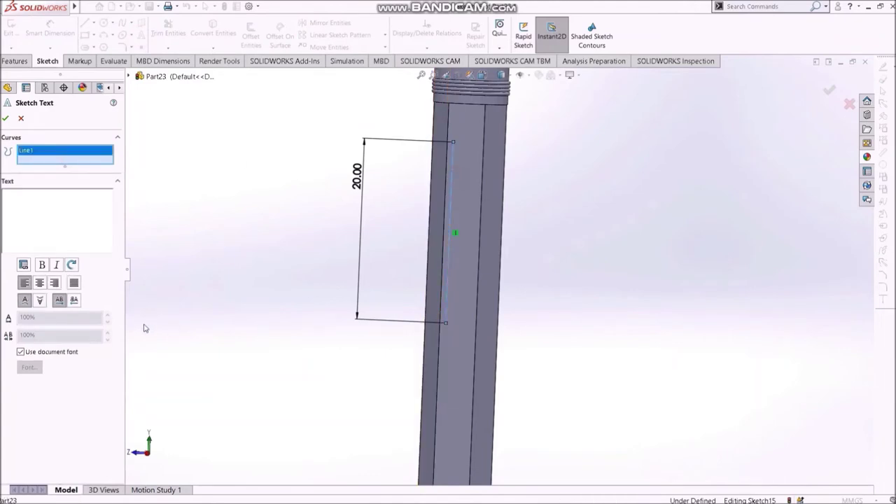
left_click(35, 223)
type("Pencil 2")
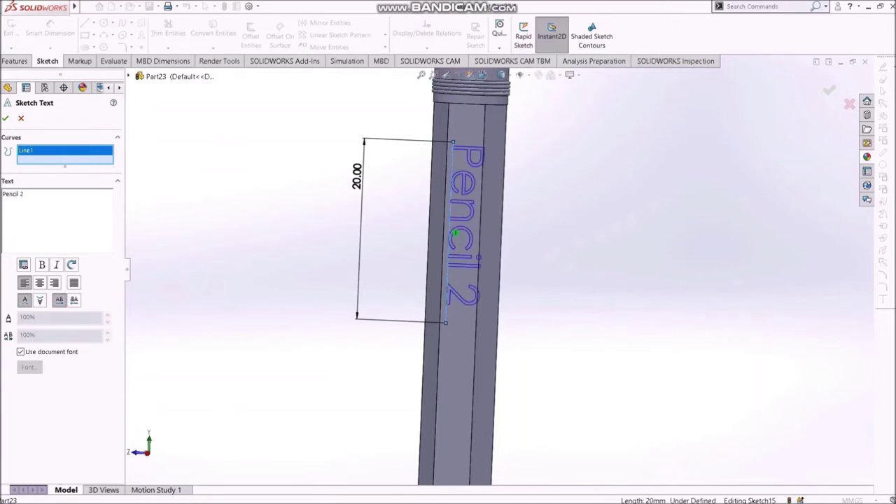
type("B")
scroll(528, 298, "down", 2)
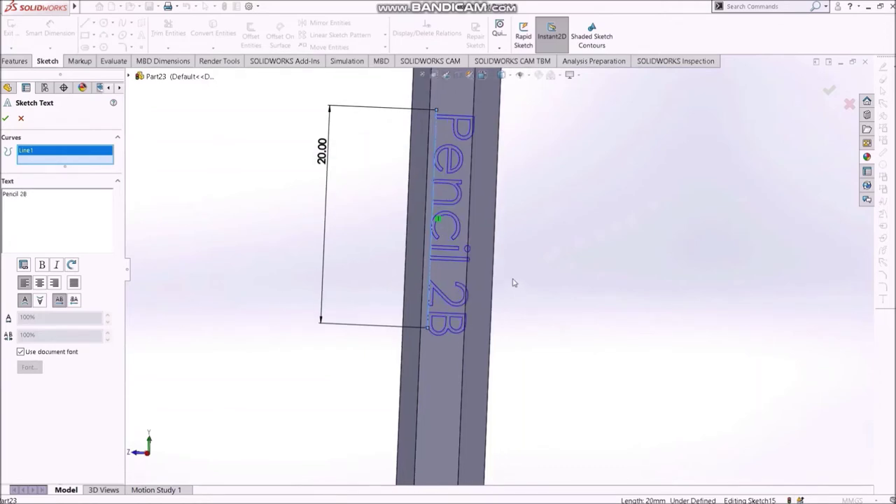
Override the document font for the sketch text, using regular Century Gothic sized in points, and accept the text
left_click(28, 353)
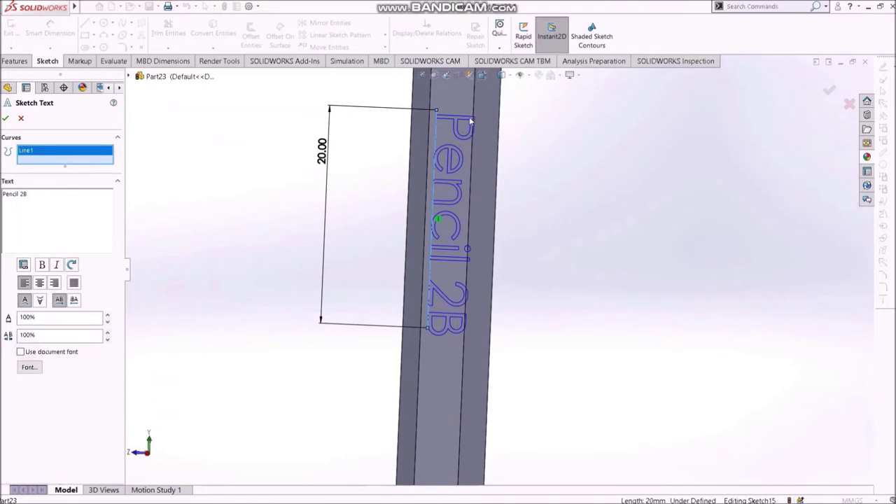
scroll(473, 146, "down", 1)
left_click(30, 366)
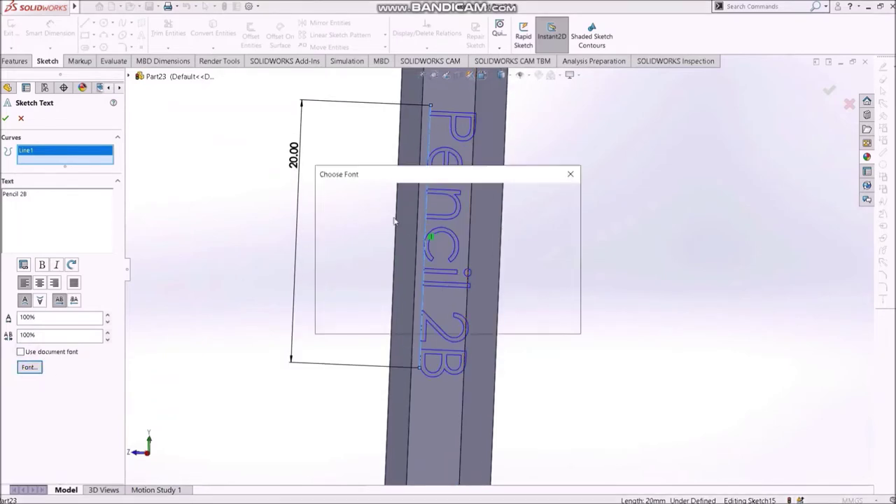
left_click(478, 216)
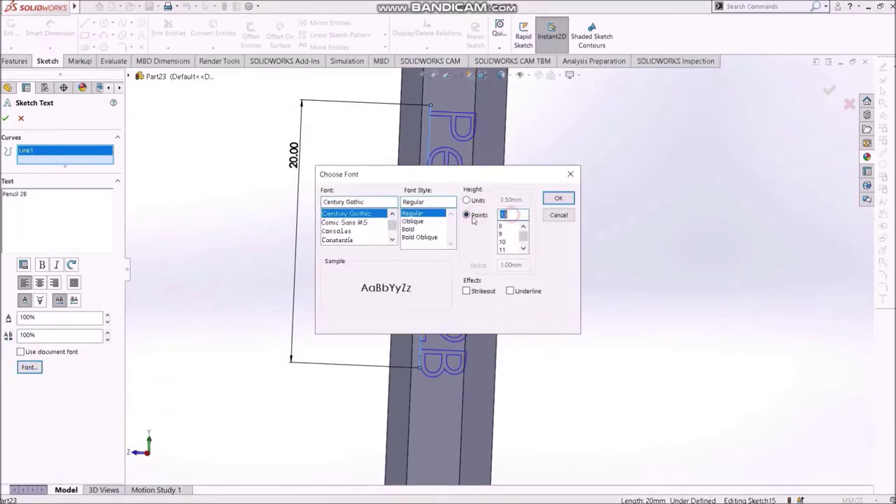
key("Return")
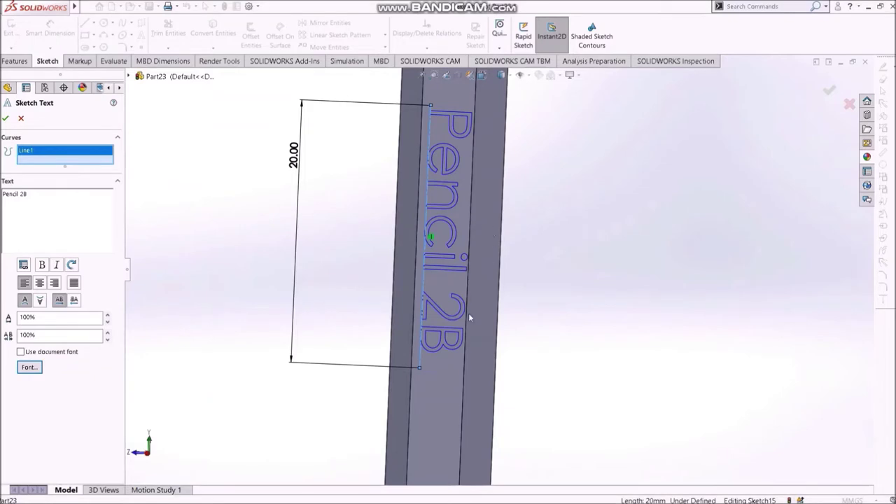
left_click(6, 117)
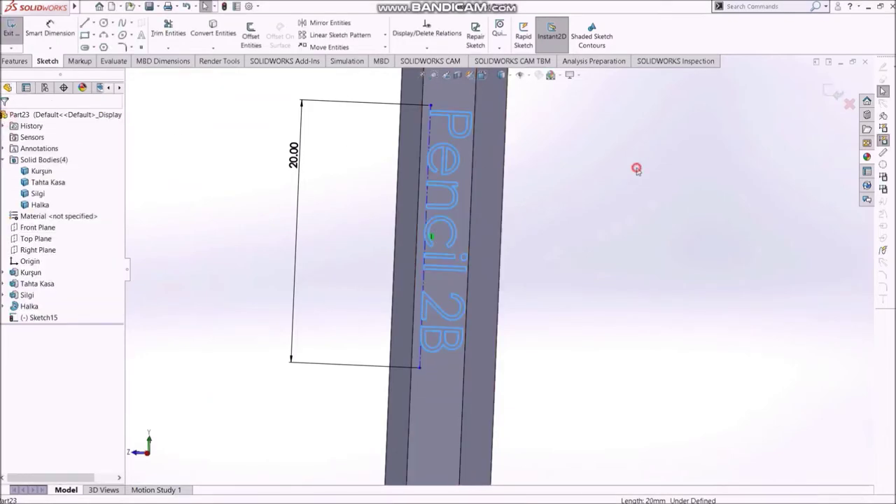
left_click(445, 116)
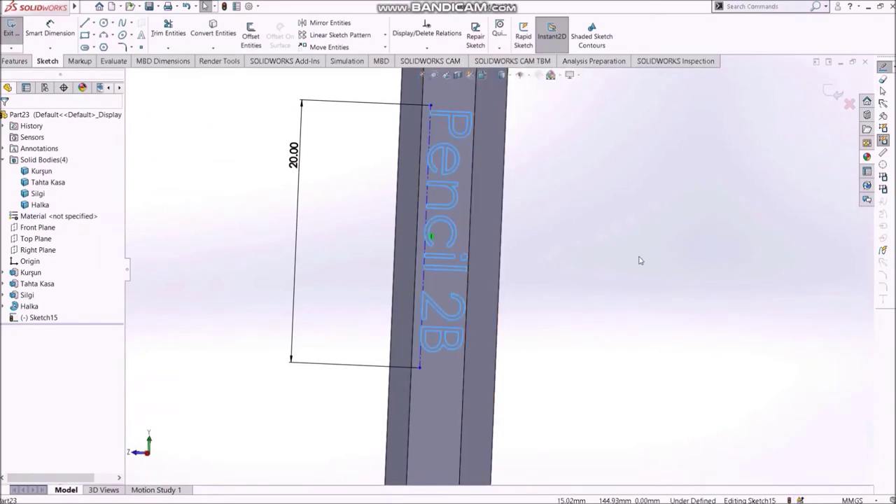
mouse_move(629, 261)
middle_mouse_down()
mouse_move(612, 270)
mouse_move(526, 254)
mouse_move(574, 251)
middle_mouse_up()
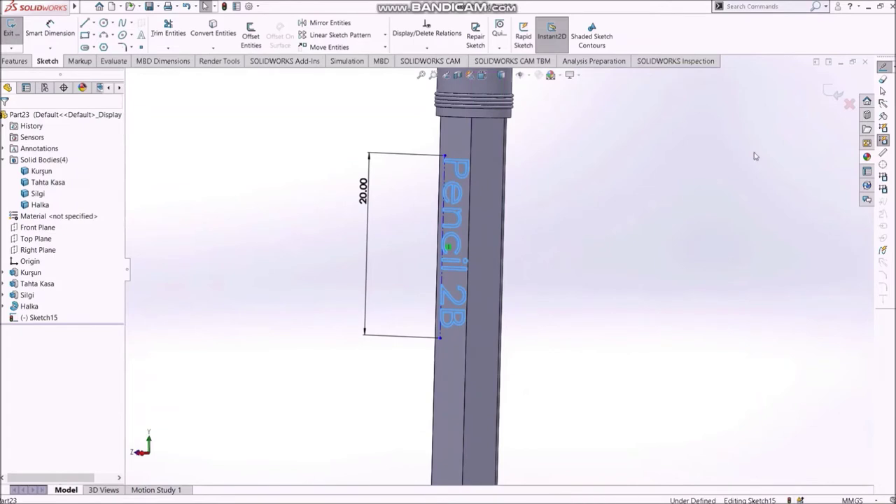
Exit the text sketch and set up a blind extruded cut 2 mm deep, directed into the hexagonal casing
left_click(837, 94)
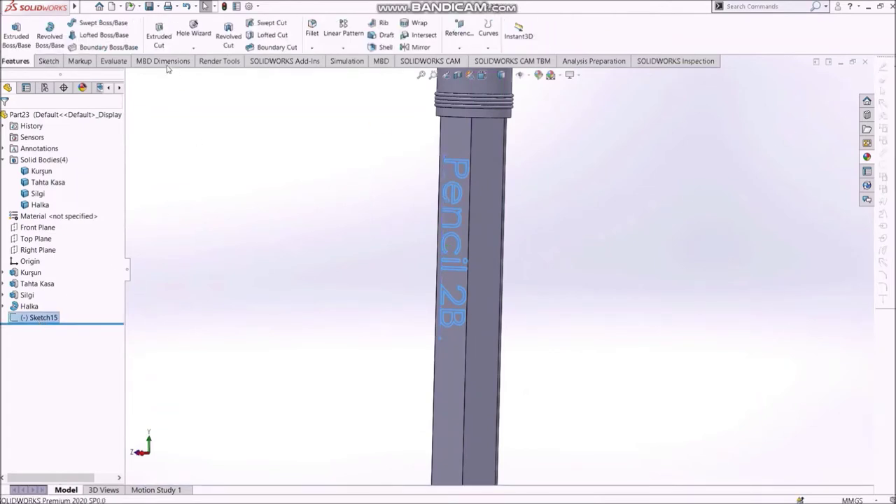
left_click(159, 35)
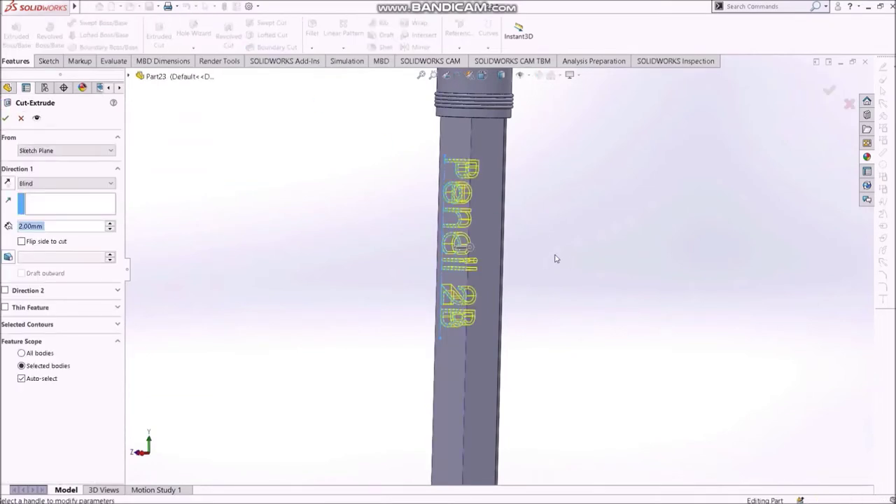
mouse_move(554, 259)
middle_mouse_down()
mouse_move(510, 256)
mouse_move(534, 262)
mouse_move(351, 281)
middle_mouse_up()
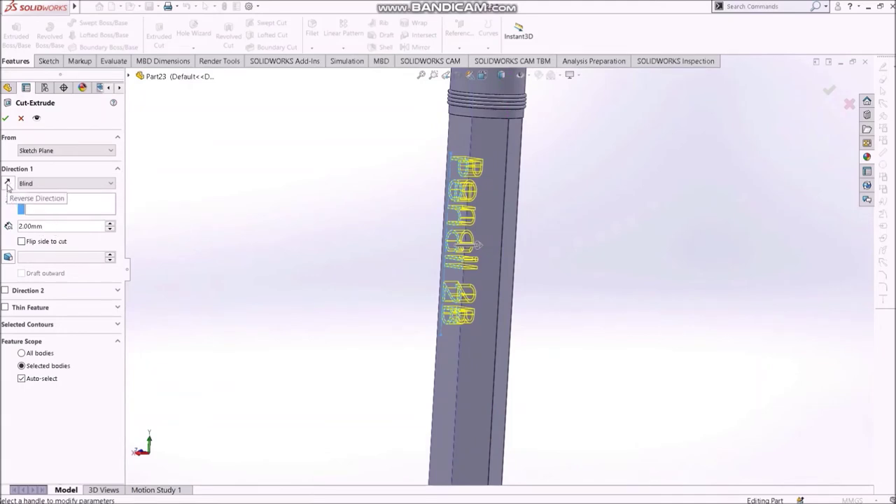
left_click(8, 184)
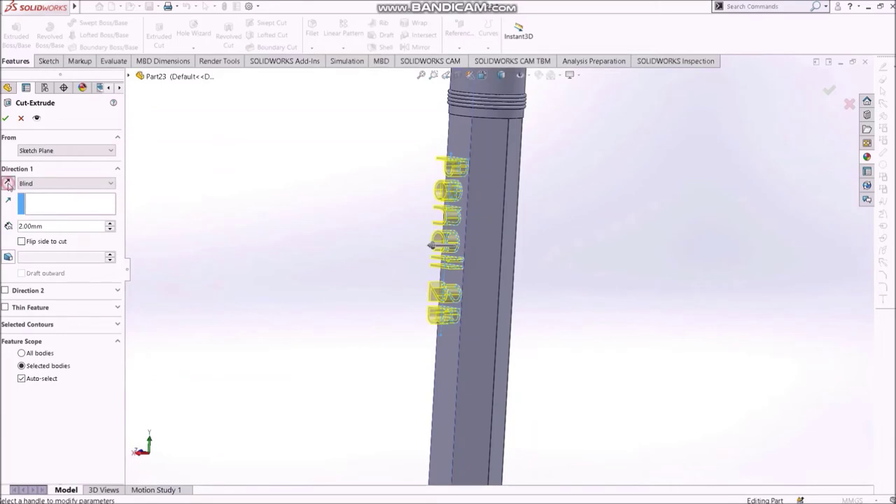
left_click(8, 184)
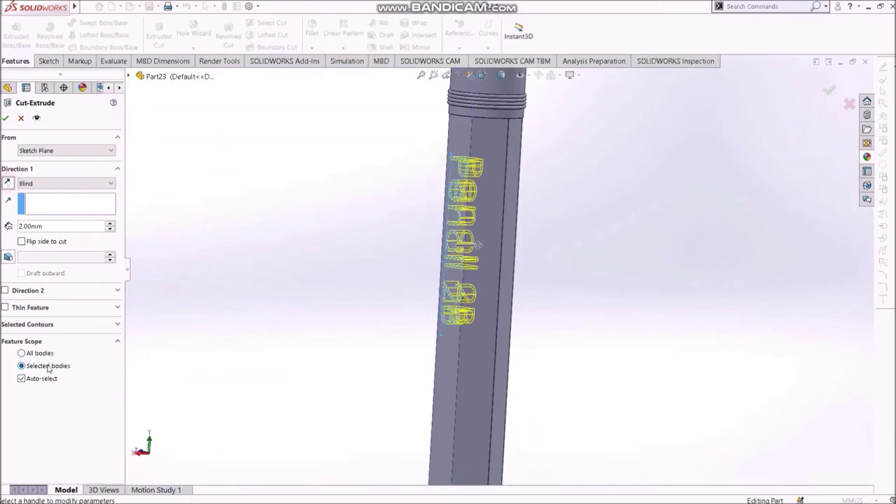
middle_click_drag(499, 198, 492, 193)
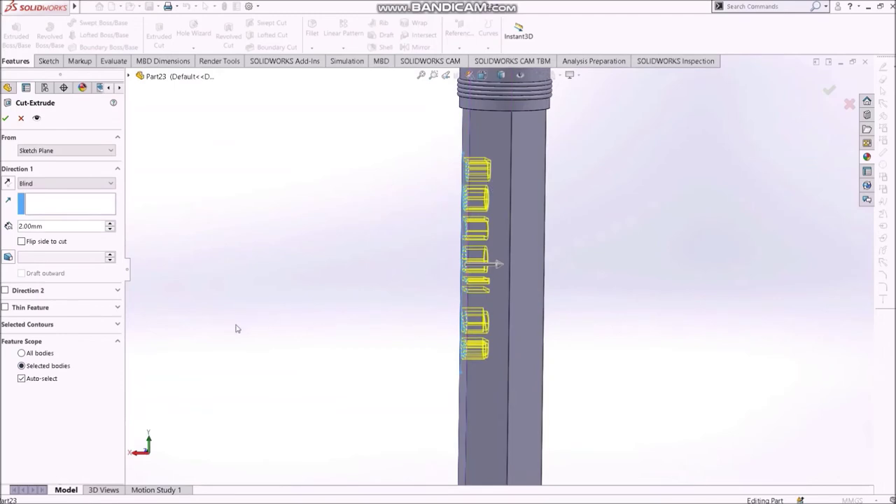
Limit the text cut's feature scope to the Tahta Kasa body instead of automatic selection and complete the cut
left_click(42, 378)
left_click(130, 77)
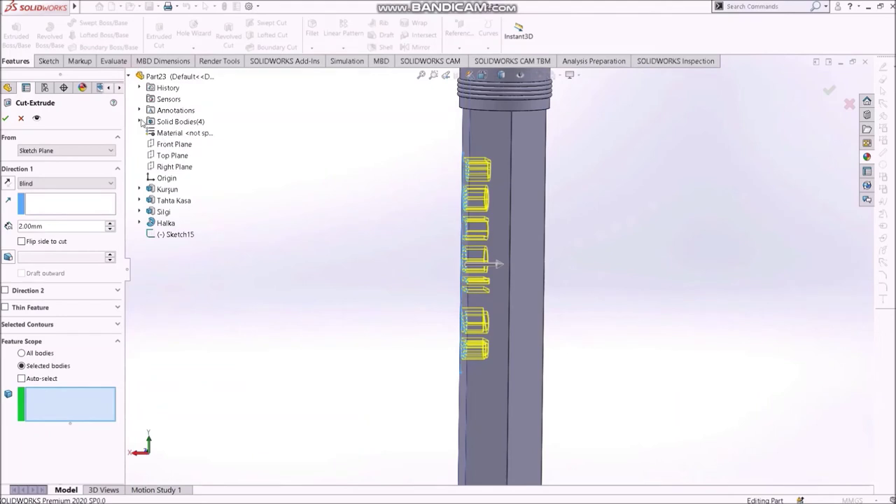
left_click(140, 122)
left_click(182, 144)
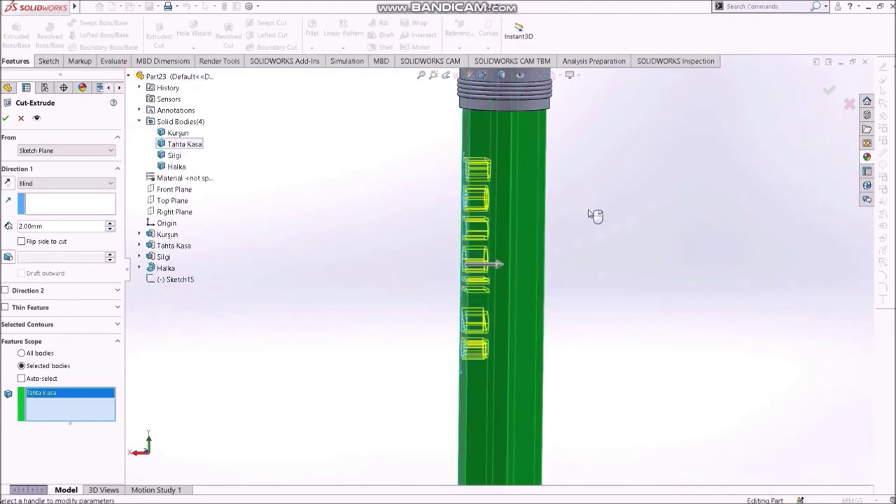
mouse_move(593, 216)
middle_mouse_down()
mouse_move(545, 207)
mouse_move(602, 203)
mouse_move(611, 214)
middle_mouse_up()
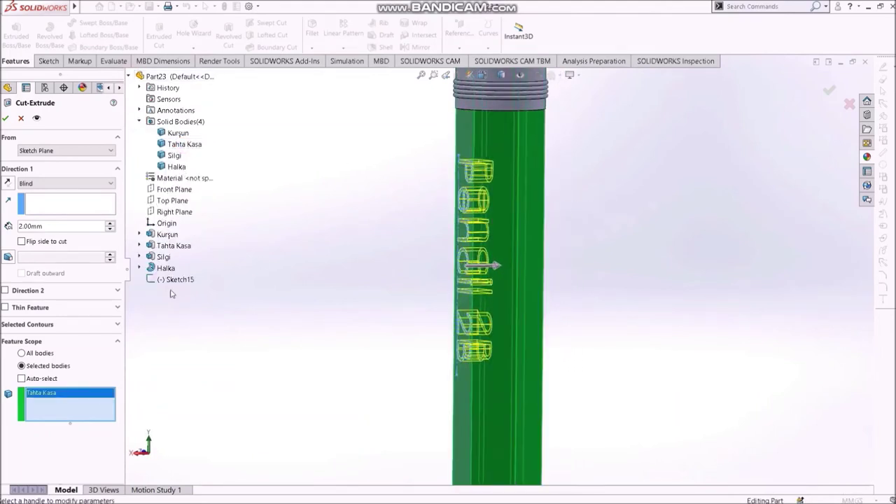
mouse_move(602, 245)
middle_mouse_down()
mouse_move(651, 254)
mouse_move(623, 252)
middle_mouse_up()
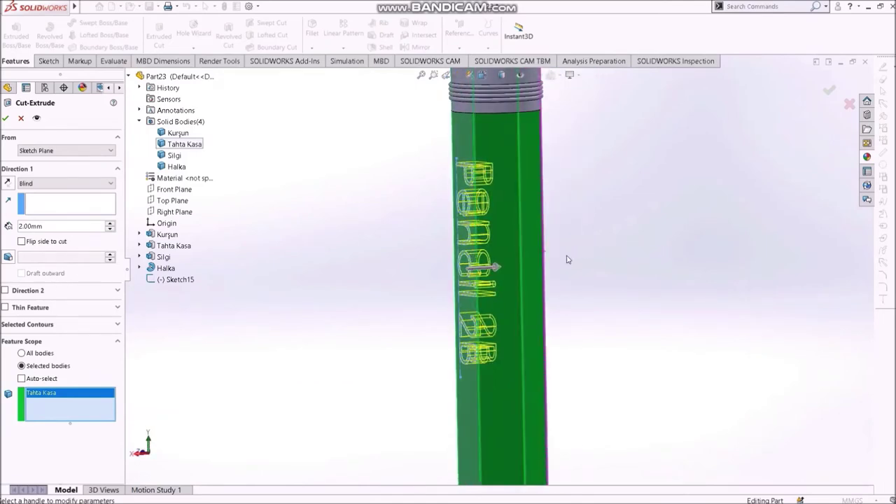
left_click(6, 118)
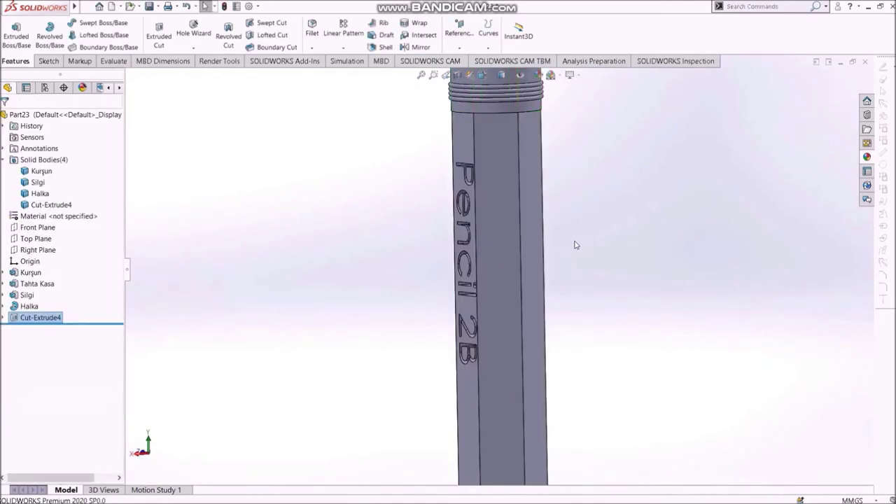
Examine the engraved lettering on the side face and the overall pencil down to its lower end
left_click(357, 280)
mouse_move(584, 383)
middle_mouse_down()
mouse_move(602, 338)
mouse_move(645, 304)
mouse_move(687, 334)
mouse_move(646, 354)
mouse_move(651, 362)
middle_mouse_up()
scroll(632, 324, "up", 6)
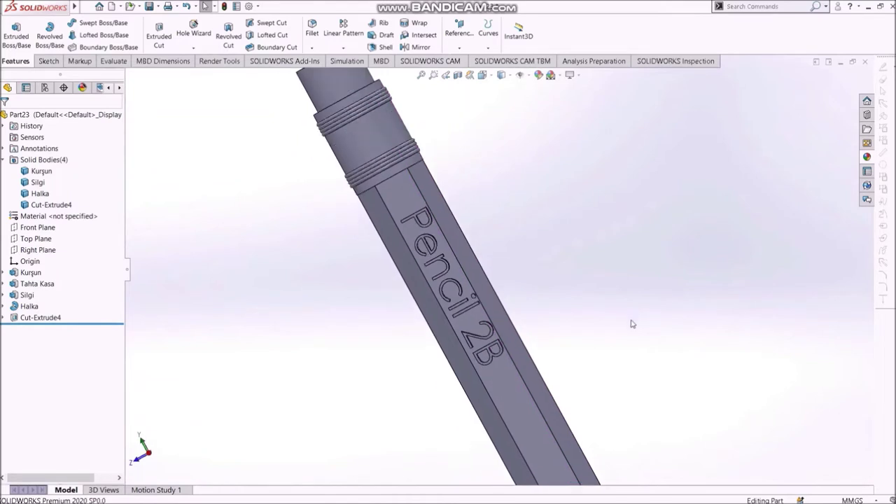
scroll(606, 431, "up", 2)
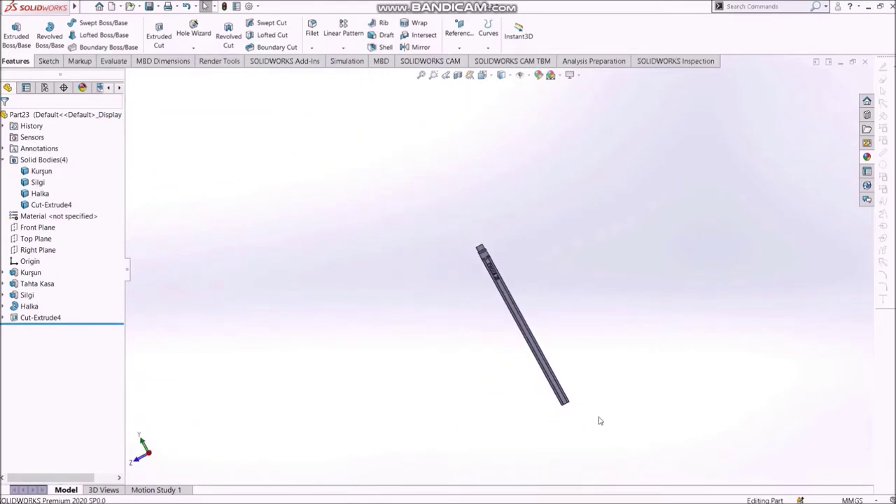
scroll(560, 385, "down", 6)
key("ctrl+4")
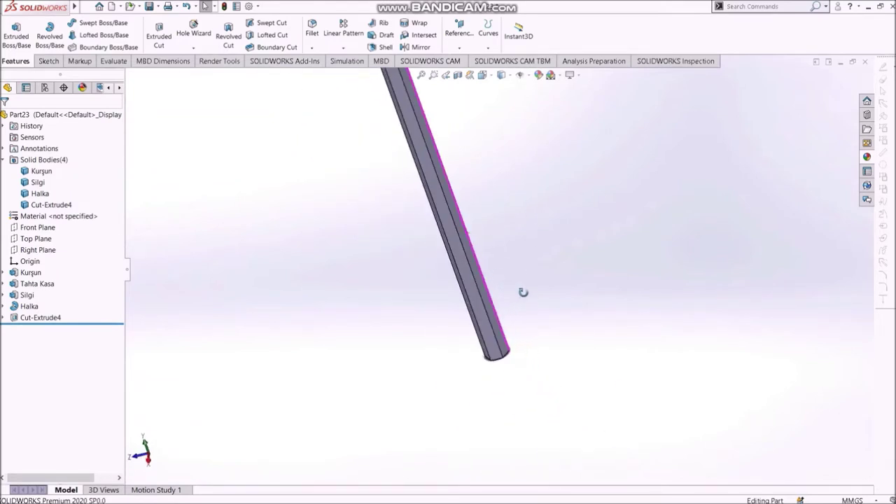
scroll(502, 326, "down", 4)
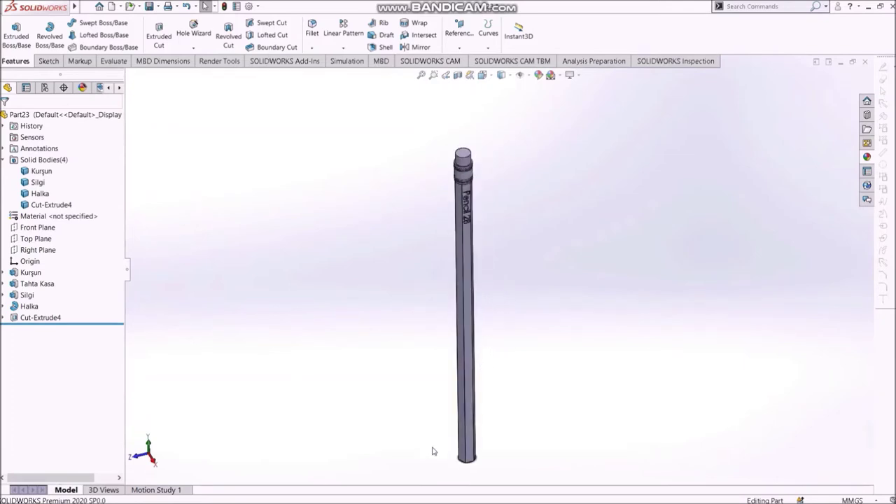
Start a sketch on the Front Plane and apply a section view cut through the pencil at that same plane
scroll(480, 462, "down", 2)
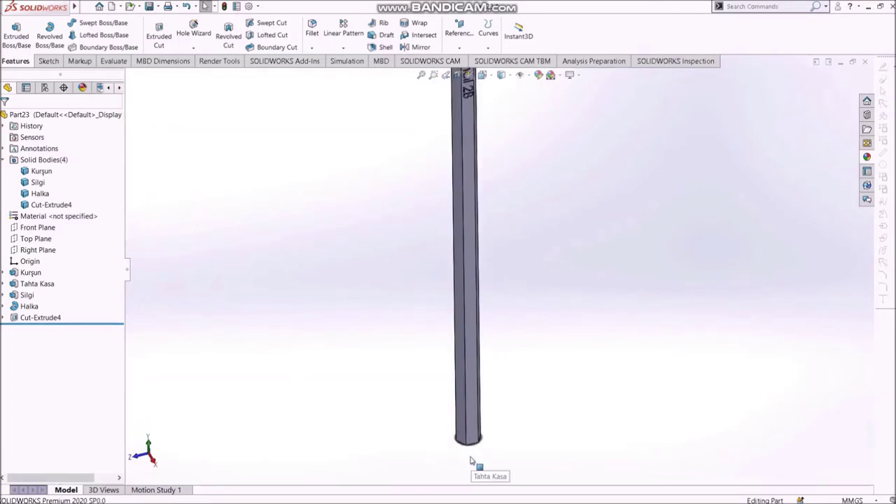
scroll(472, 436, "down", 2)
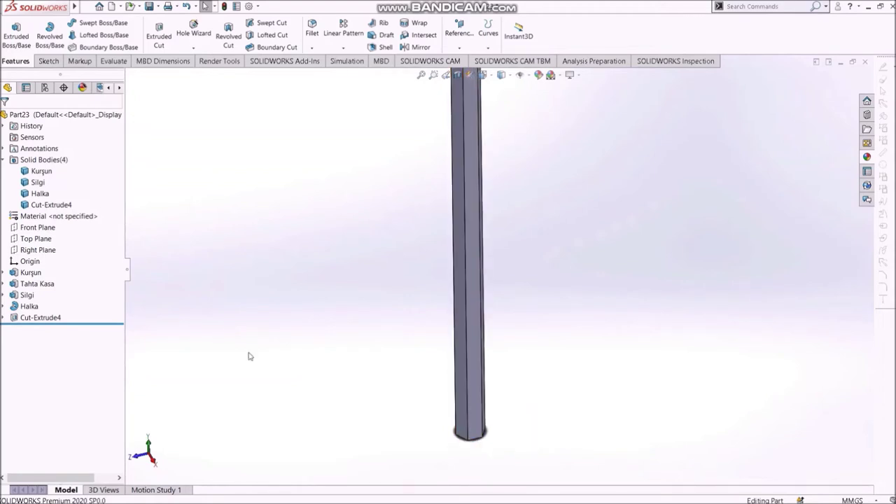
left_click(31, 229)
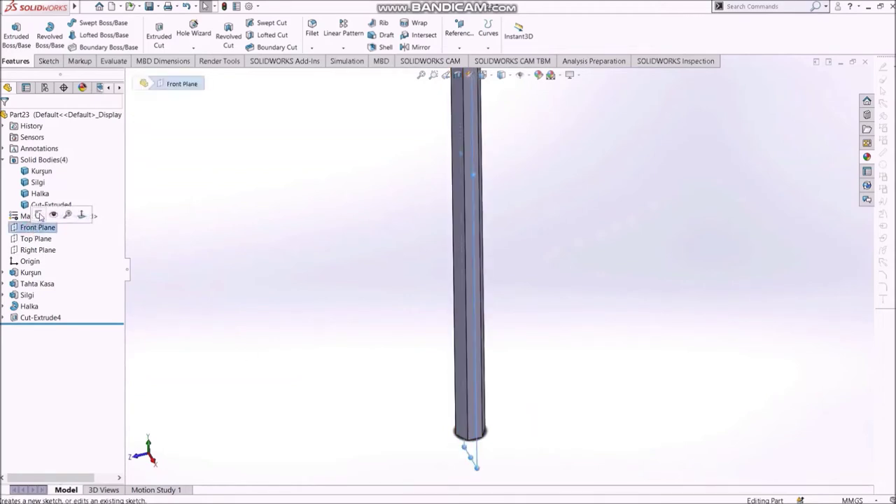
left_click(39, 213)
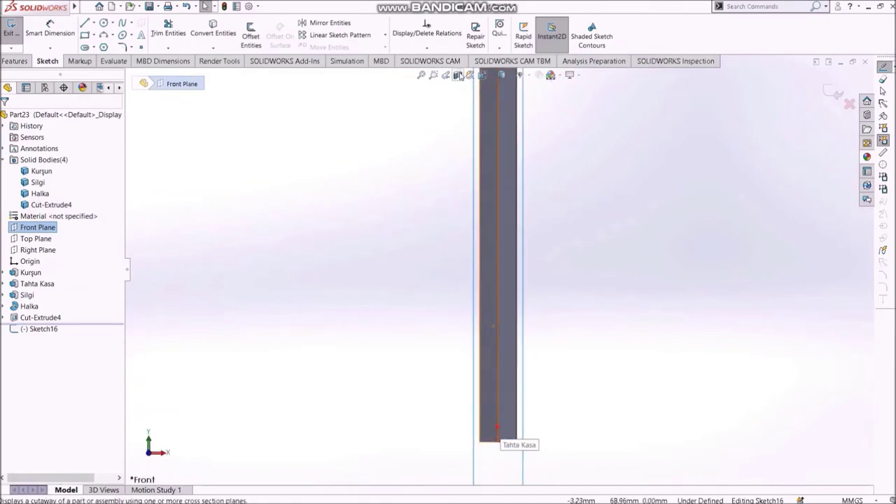
left_click(457, 77)
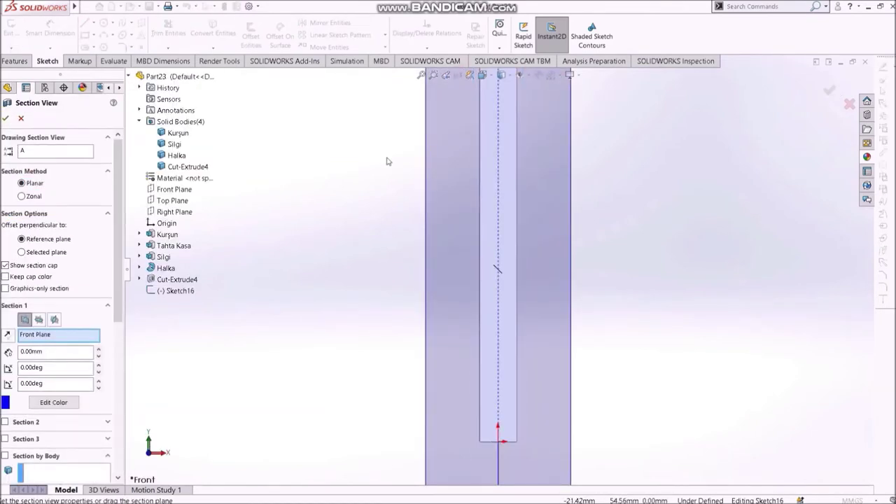
left_click(5, 118)
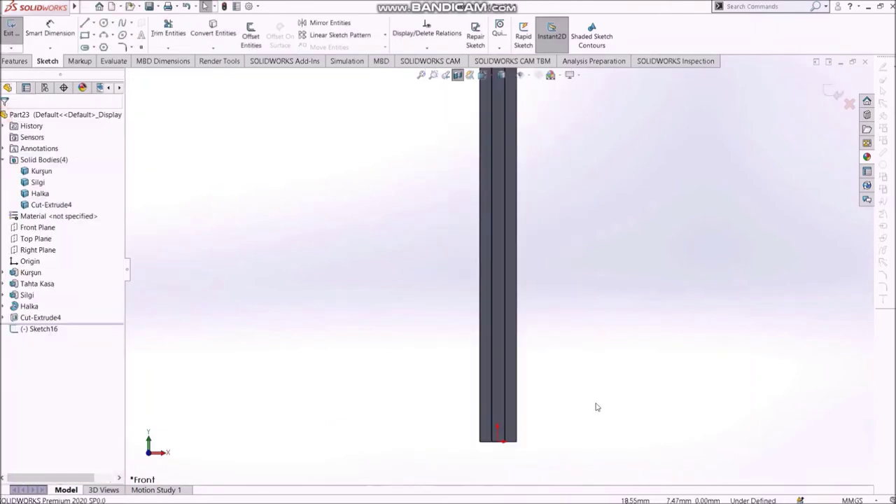
Draw a short vertical construction centerline up from the origin along the core's axis
scroll(503, 437, "down", 3)
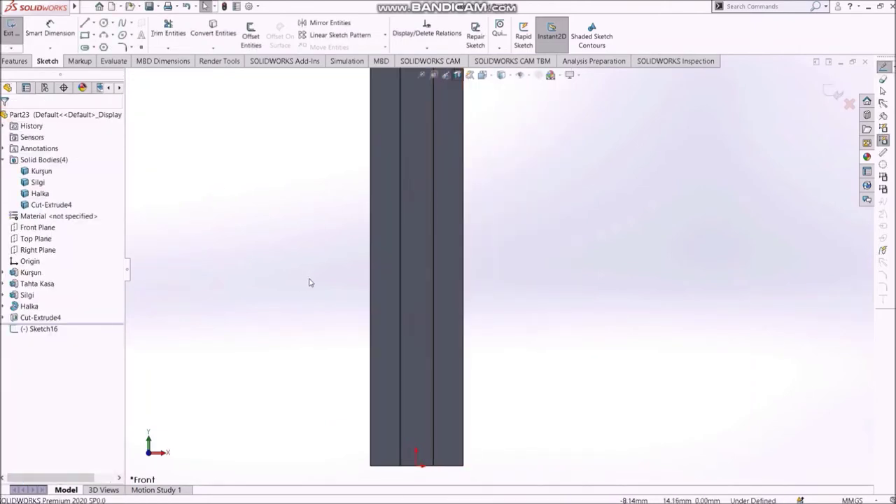
scroll(343, 326, "down", 1)
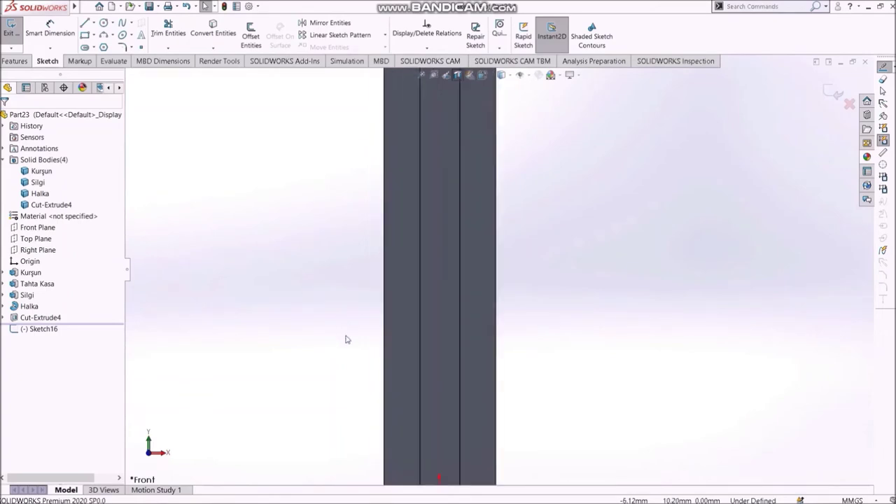
middle_click_drag(384, 401, 430, 386, "ctrl")
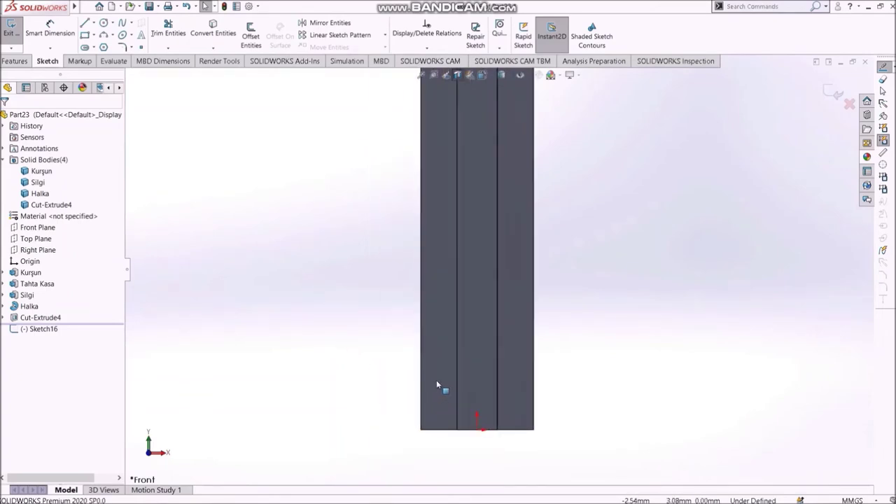
key("s")
left_click(464, 392)
left_click(476, 414)
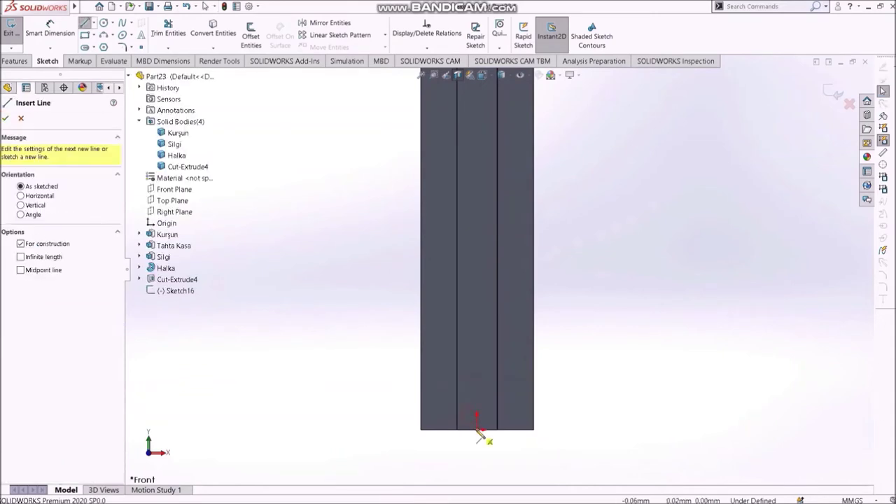
left_click(477, 429)
left_click(477, 366)
key("Escape")
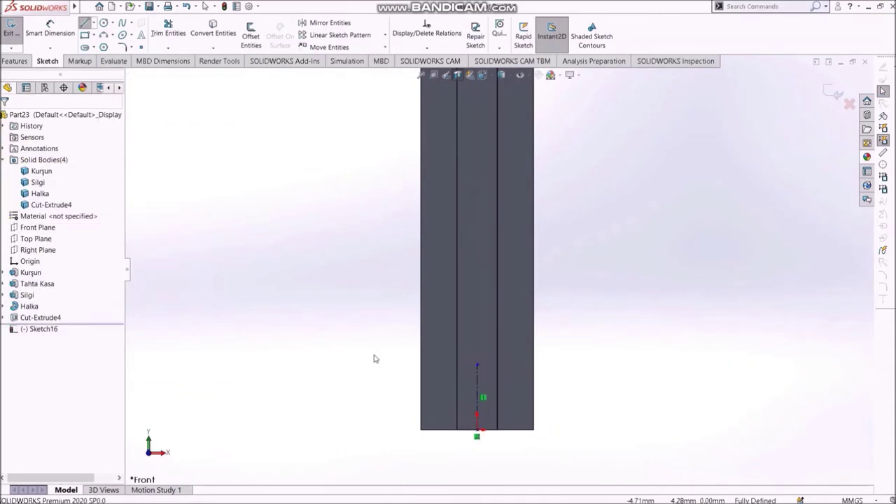
Sketch a closed right triangle across the casing's lower corner, with legs about 4.9 mm long and its tip on the bottom edge within the core
scroll(374, 361, "down", 1)
key("s")
left_click(459, 373)
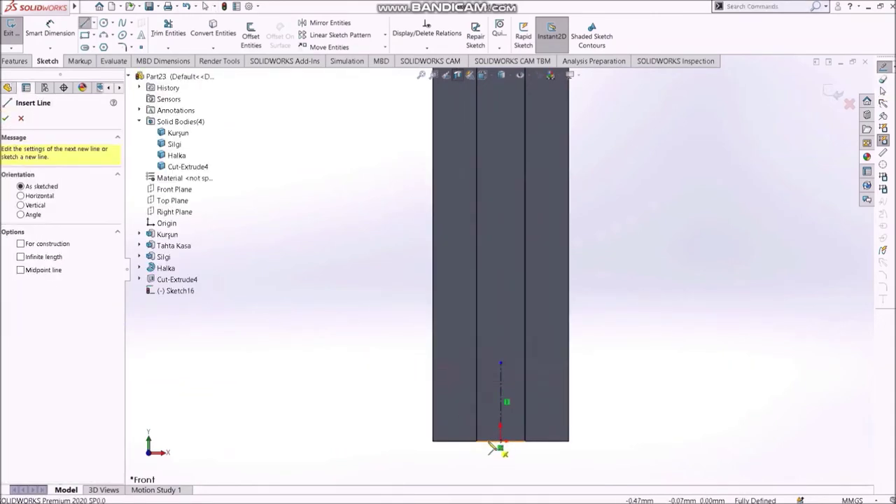
left_click(498, 442)
left_click(395, 440)
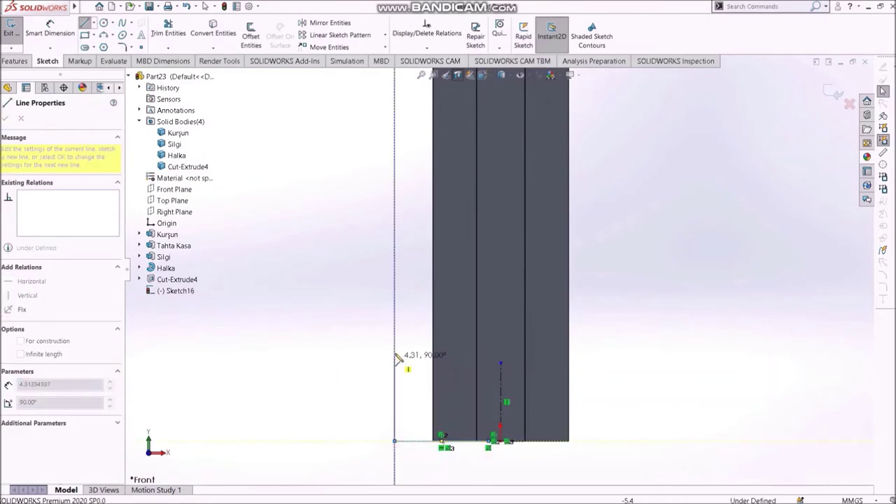
left_click(396, 345)
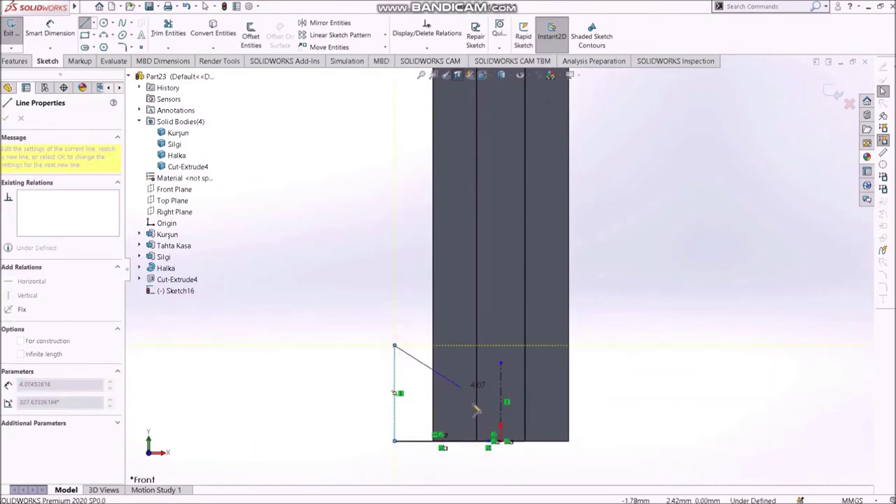
double_click(487, 441)
key("Escape")
key("Escape")
scroll(501, 412, "down", 3)
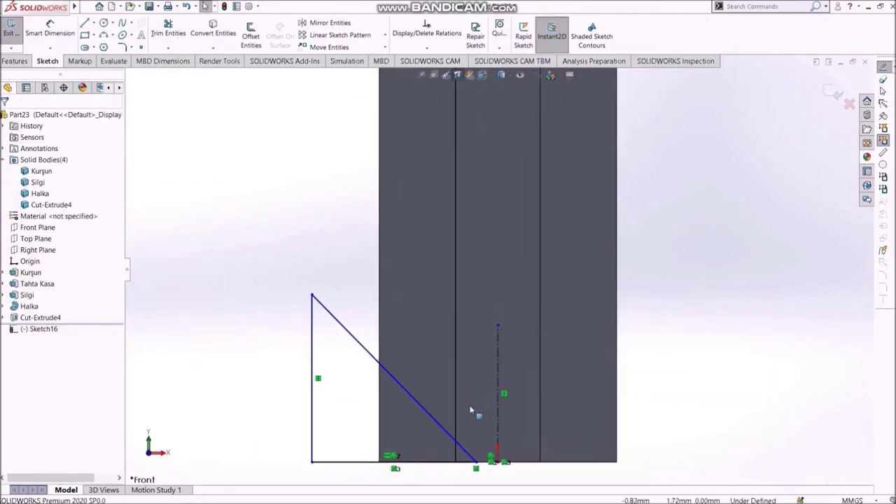
Dimension the triangle's inner tip 1 mm from the origin
key("s")
left_click(502, 416)
left_click(476, 461)
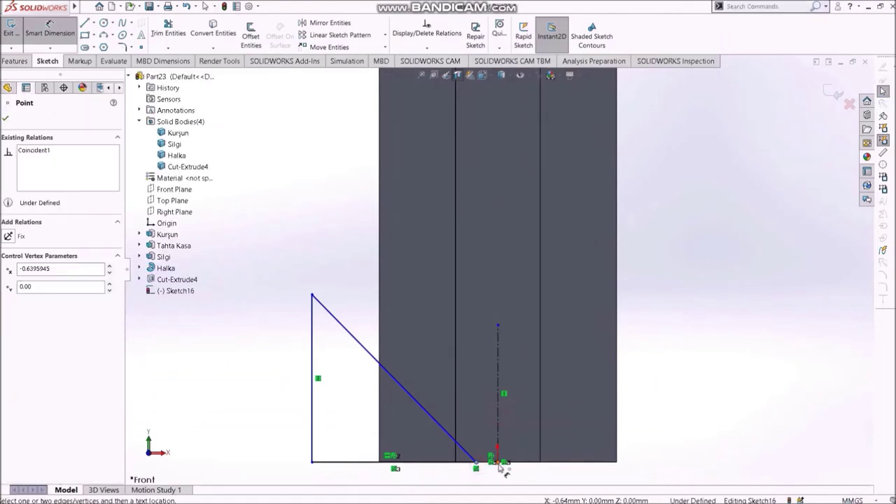
left_click(498, 462)
left_click(487, 300)
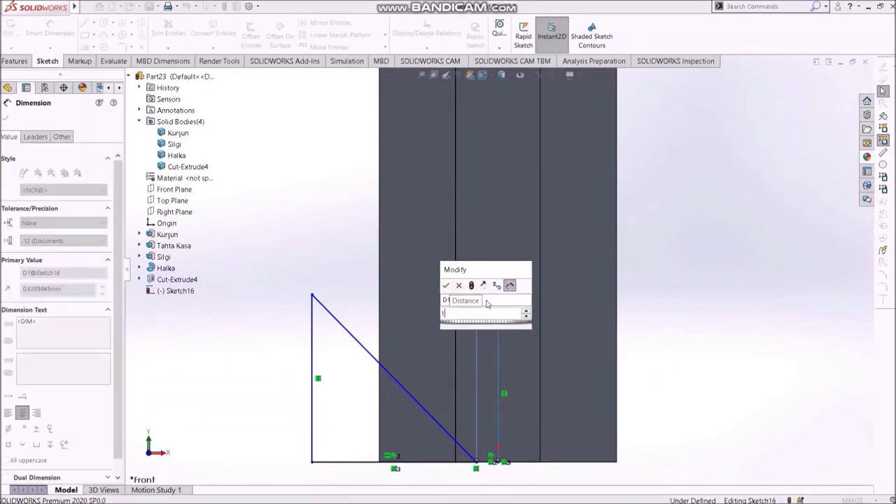
type("1")
key("Return")
Set both the triangle's horizontal base and its vertical leg to 5 mm
left_click(410, 463)
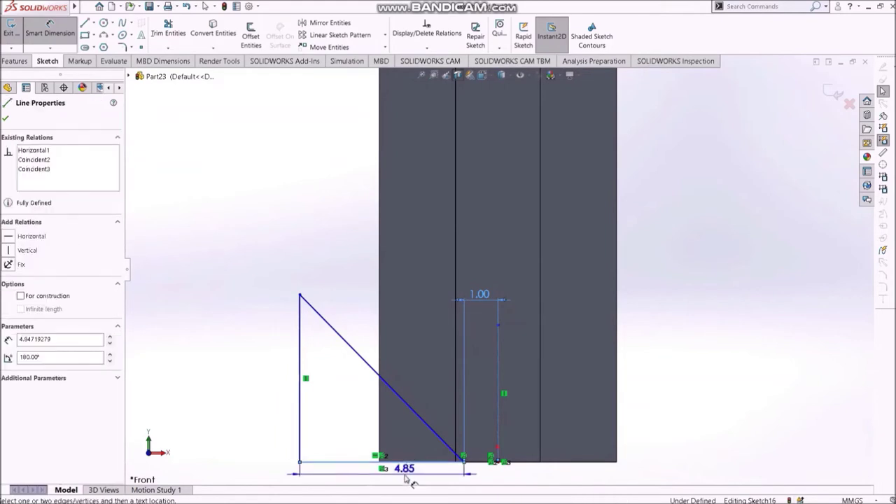
left_click(412, 482)
type("5")
key("Return")
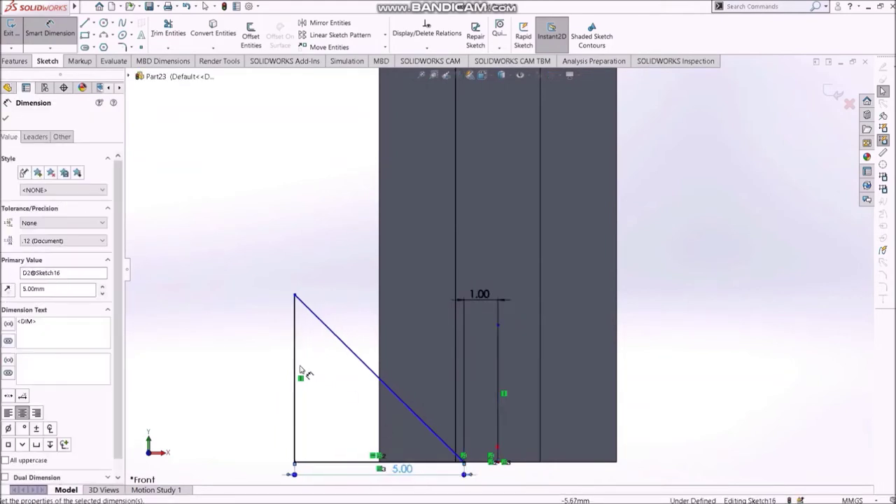
left_click(264, 371)
left_click(225, 365)
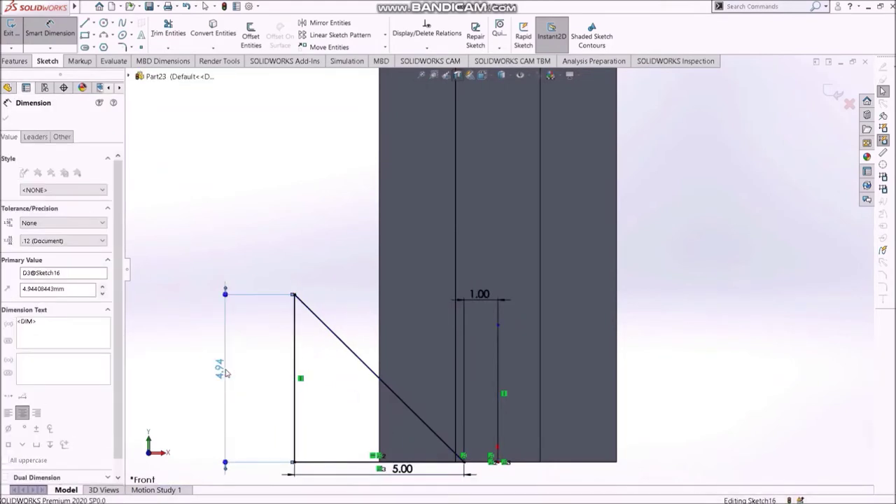
type("5")
key("Return")
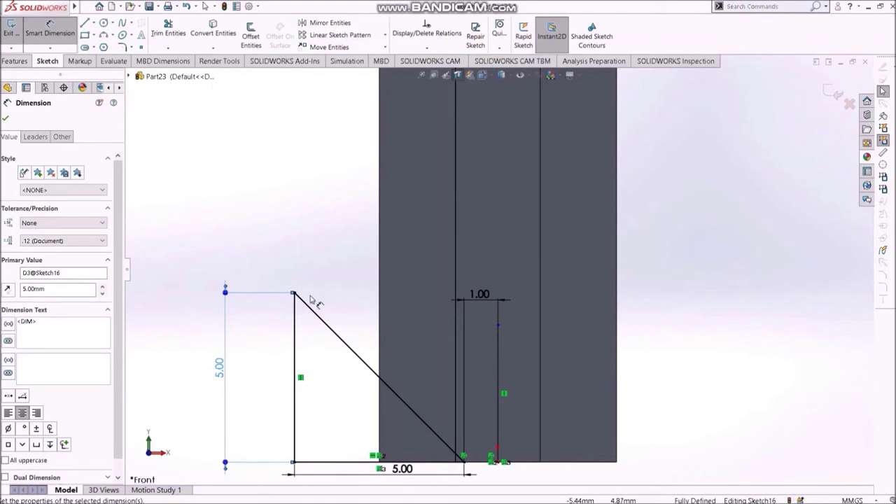
left_click(6, 118)
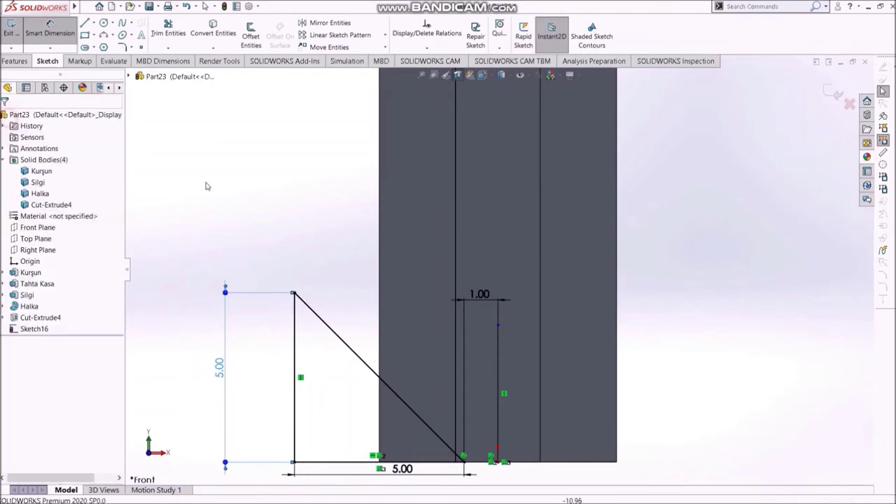
left_click(294, 294)
left_click(324, 300)
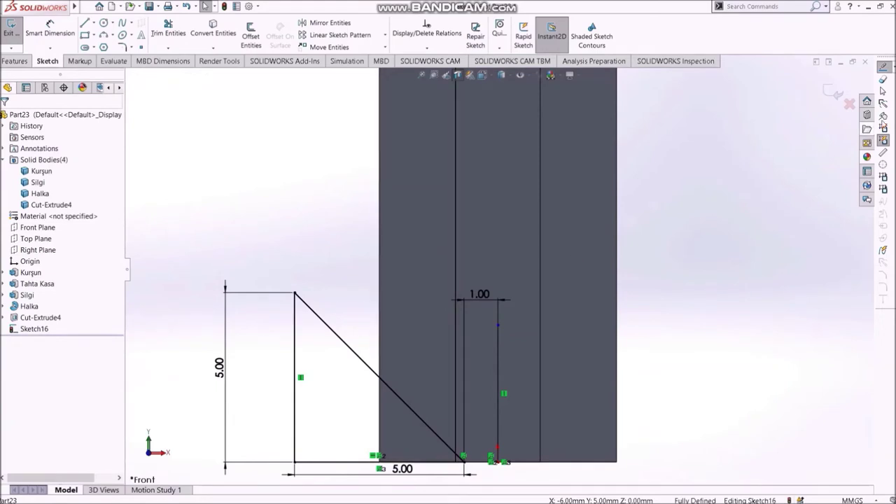
Exit the triangle sketch and set up a 360-degree revolved cut around its centerline
left_click(831, 91)
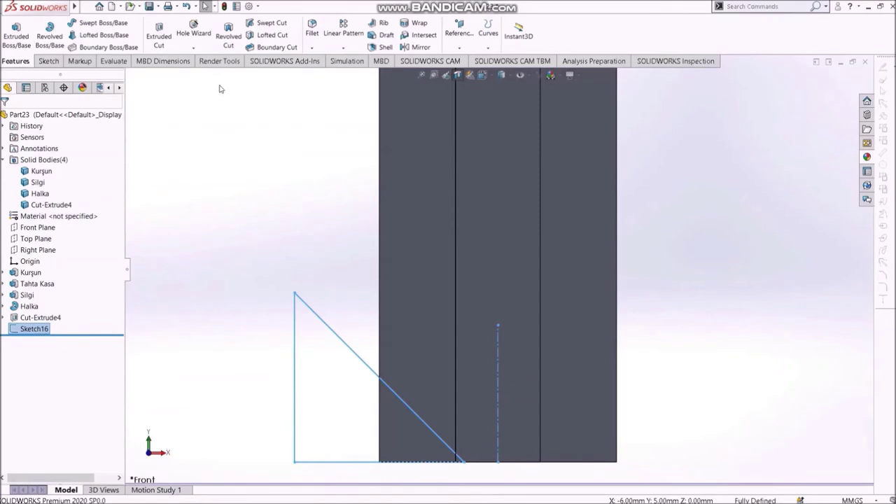
left_click(228, 35)
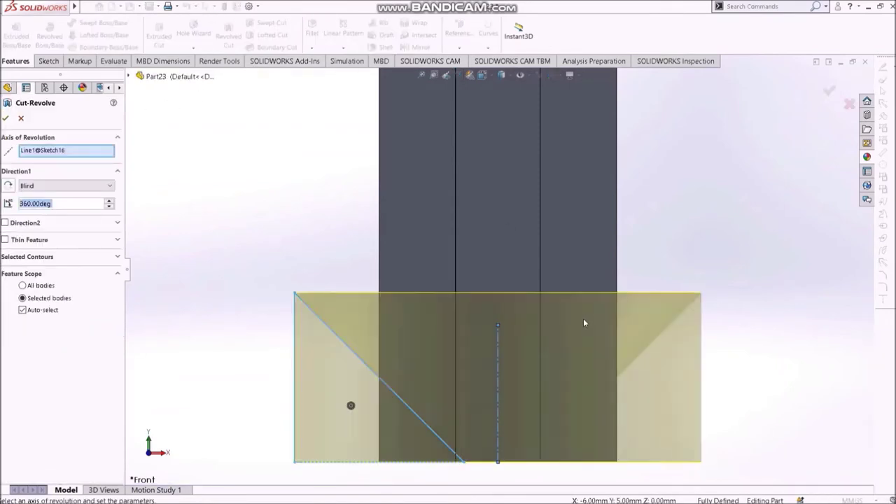
key("z")
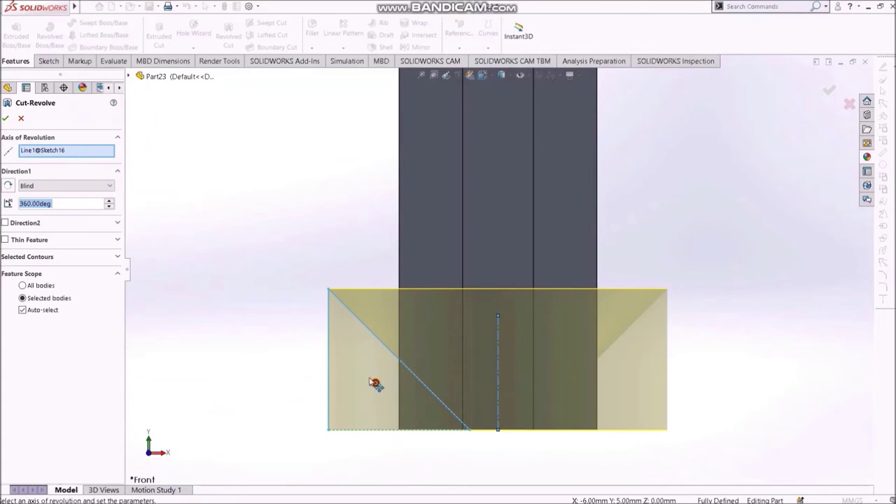
middle_click_drag(608, 374, 482, 338)
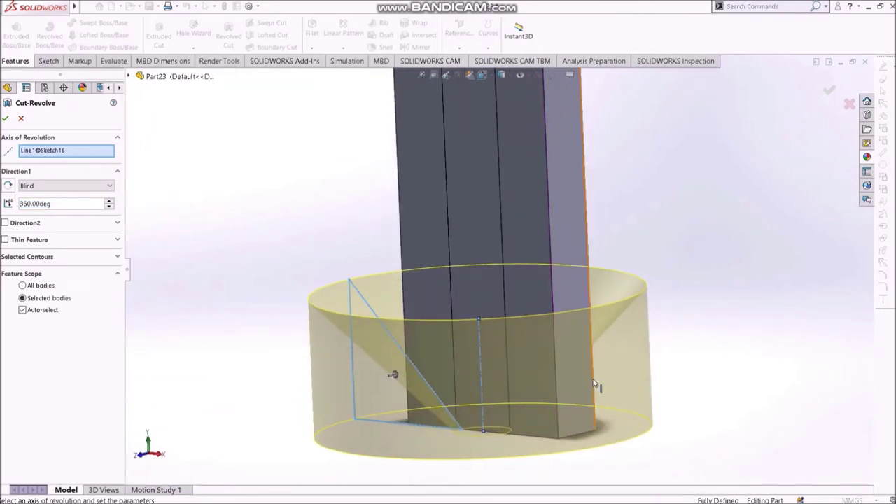
middle_click_drag(431, 380, 484, 365)
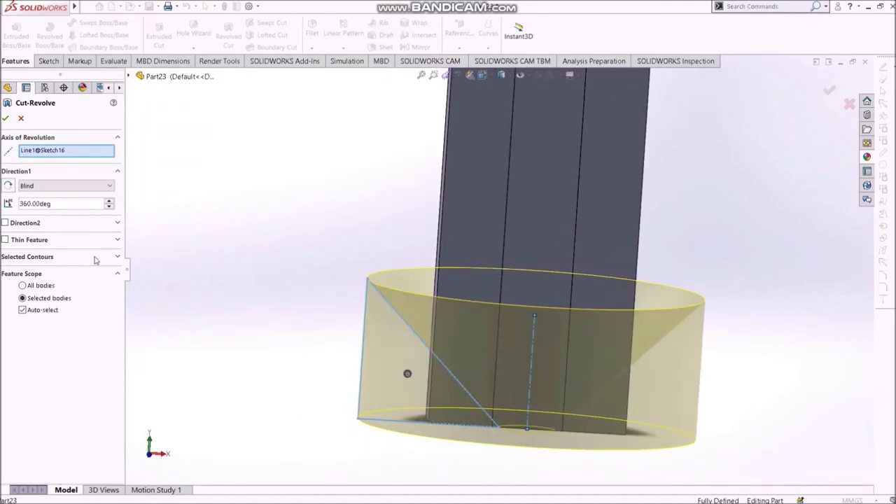
Limit the revolved cut's feature scope to the casing body Cut-Extrude4 instead of automatic selection, and complete the cut
left_click(39, 310)
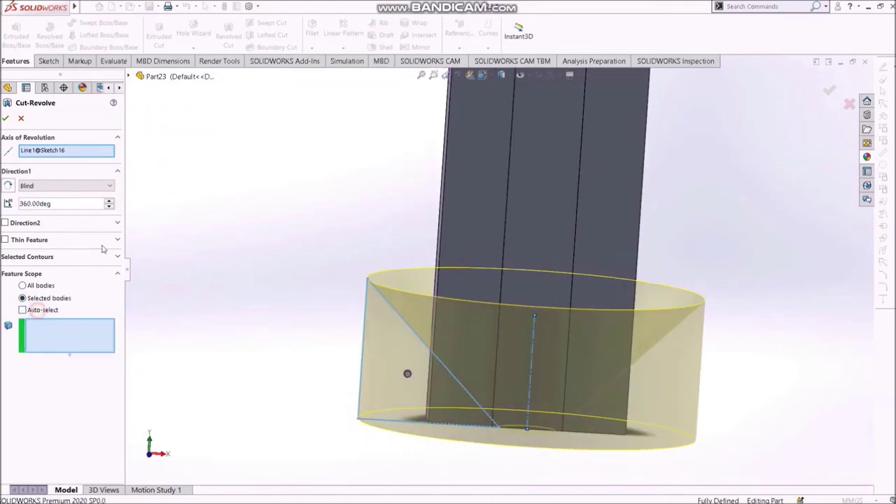
left_click(129, 77)
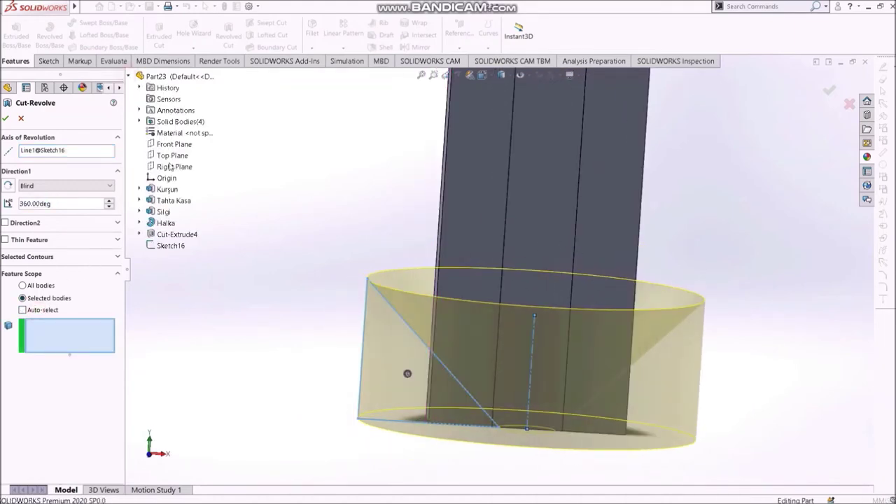
left_click(139, 121)
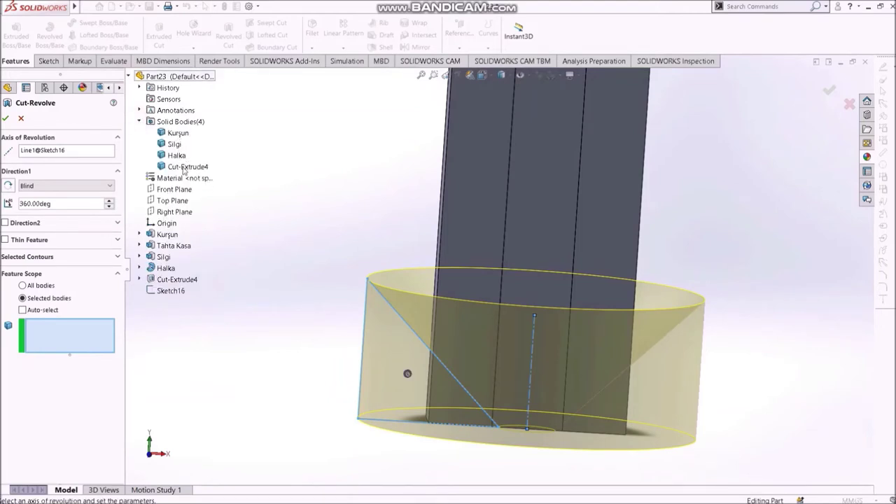
left_click(186, 167)
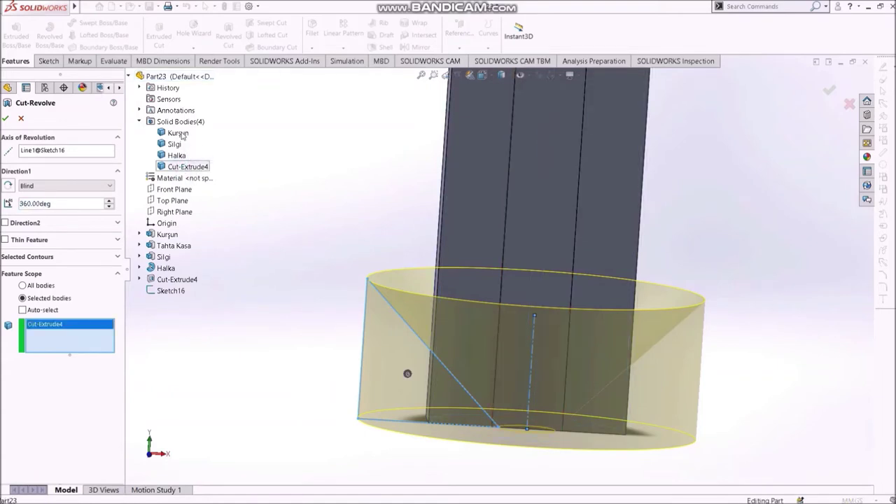
left_click(5, 120)
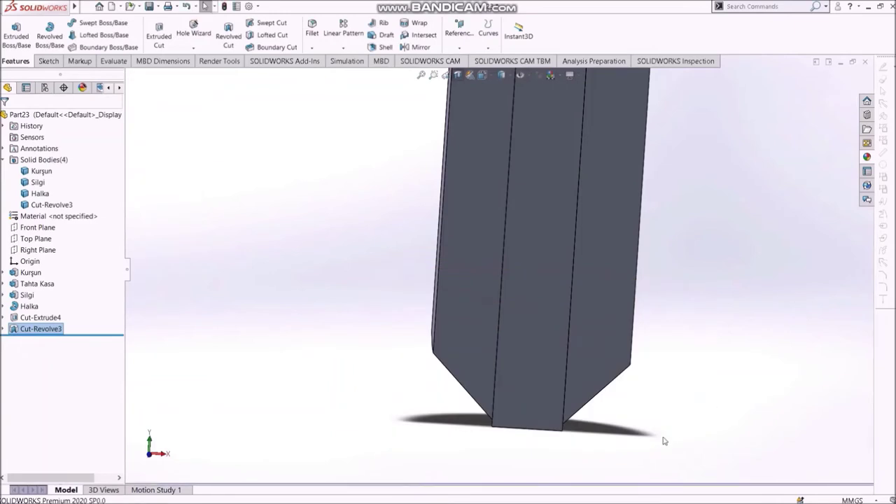
scroll(524, 366, "down", 4)
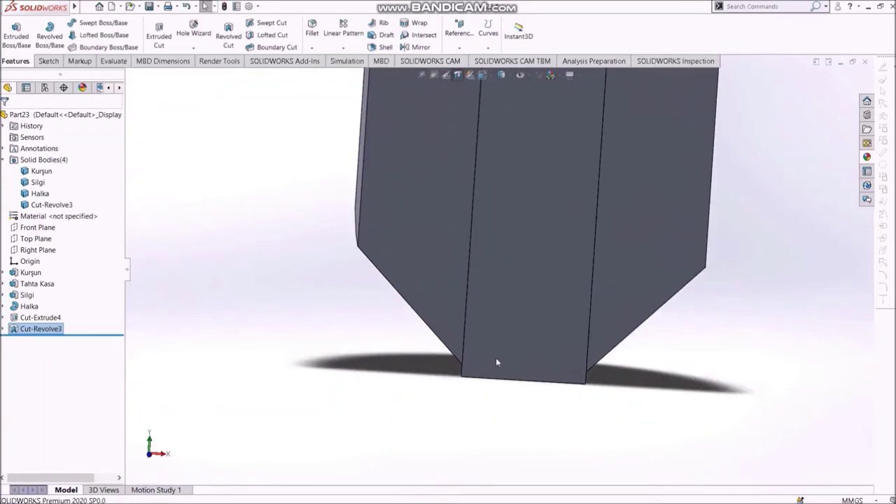
mouse_move(497, 361)
middle_mouse_down()
mouse_move(630, 376)
mouse_move(500, 369)
middle_mouse_up()
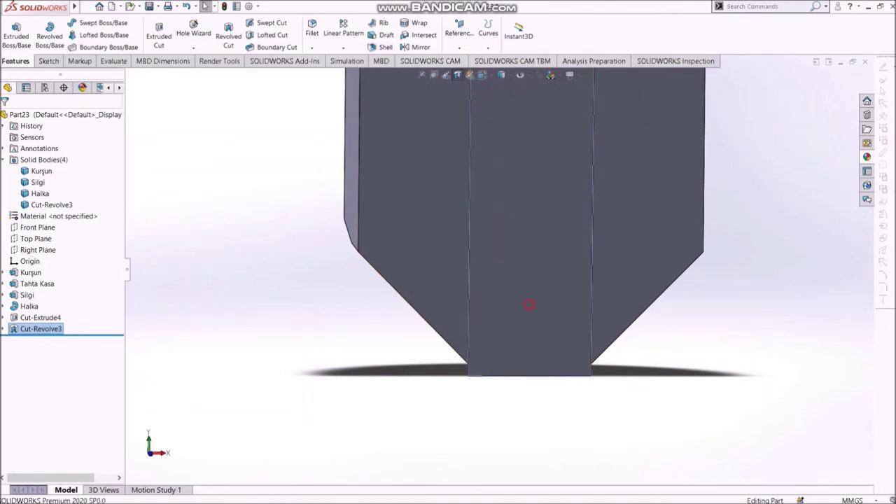
Edit the last revolved cut so its feature scope also includes the Kurşun body alongside Cut-Extrude4
left_click(527, 321)
scroll(465, 362, "up", 2)
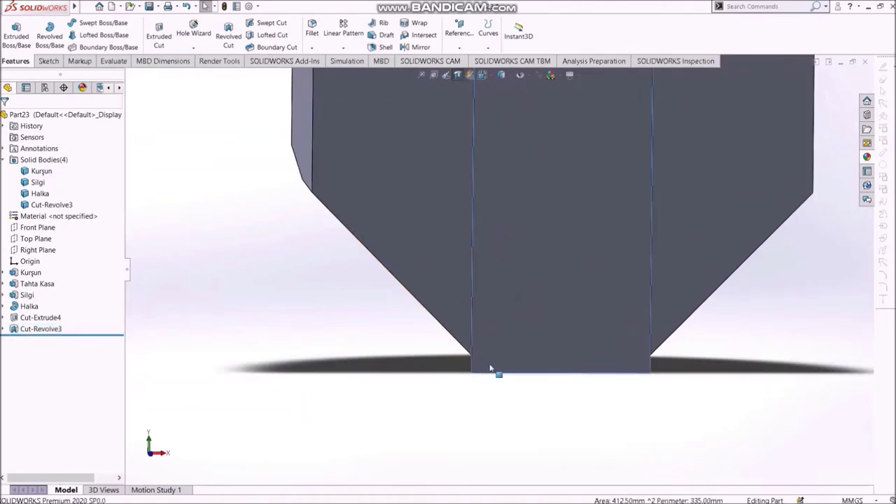
right_click(37, 329)
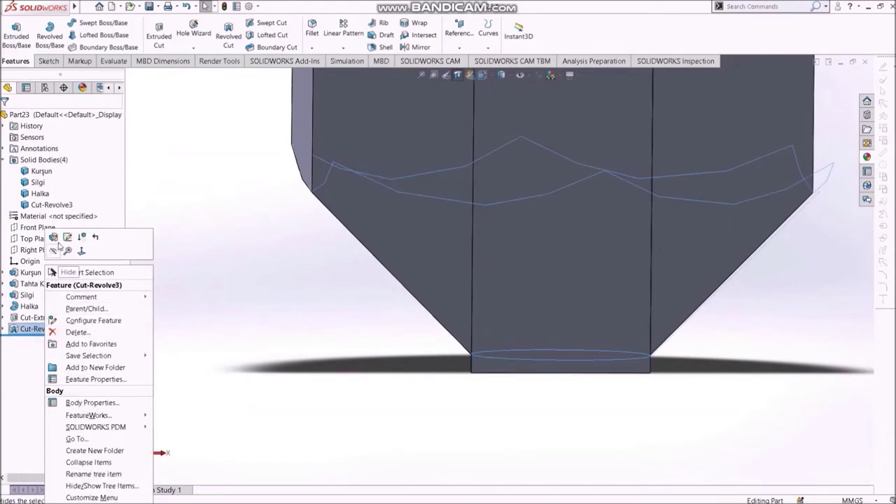
left_click(55, 237)
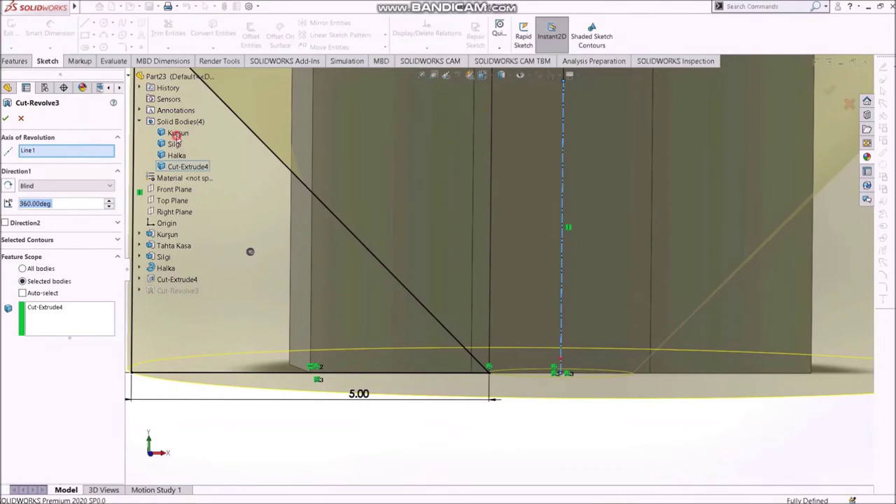
left_click(75, 307)
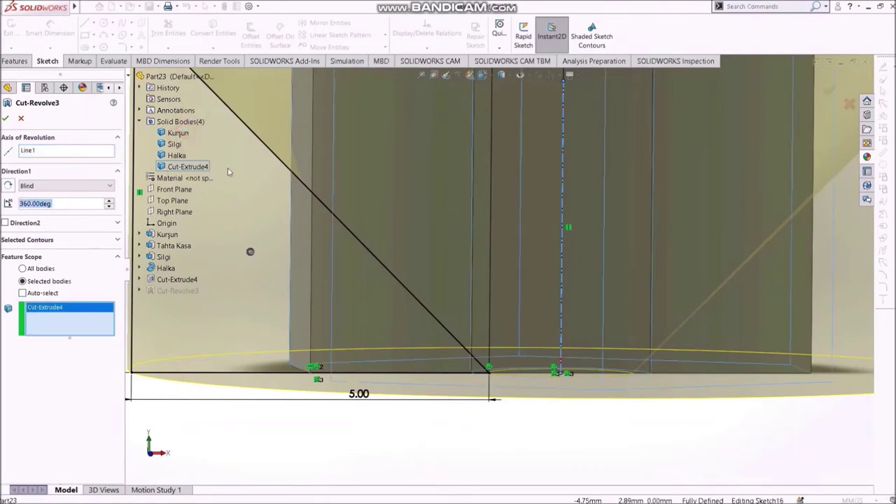
left_click(183, 133)
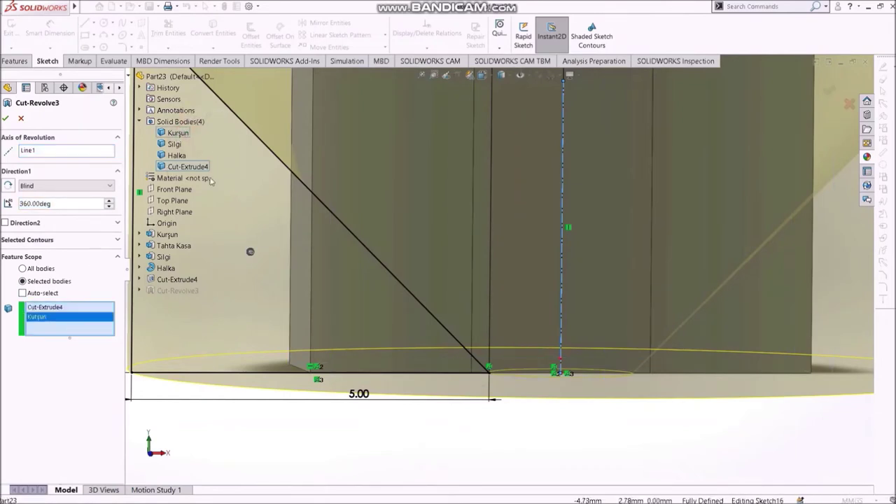
left_click(6, 118)
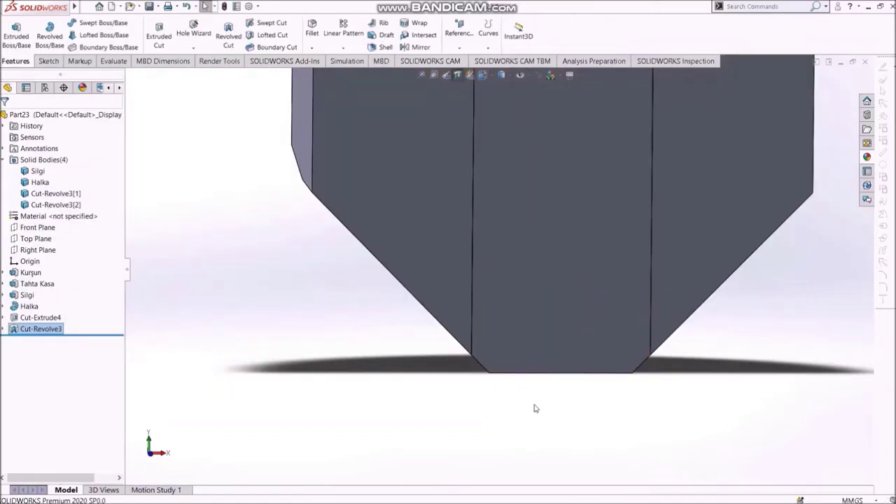
Reopen the triangle sketch of the revolved cut for editing and set its vertical leg's length to 16 mm
middle_click_drag(536, 408, 601, 297)
scroll(601, 297, "up", 6)
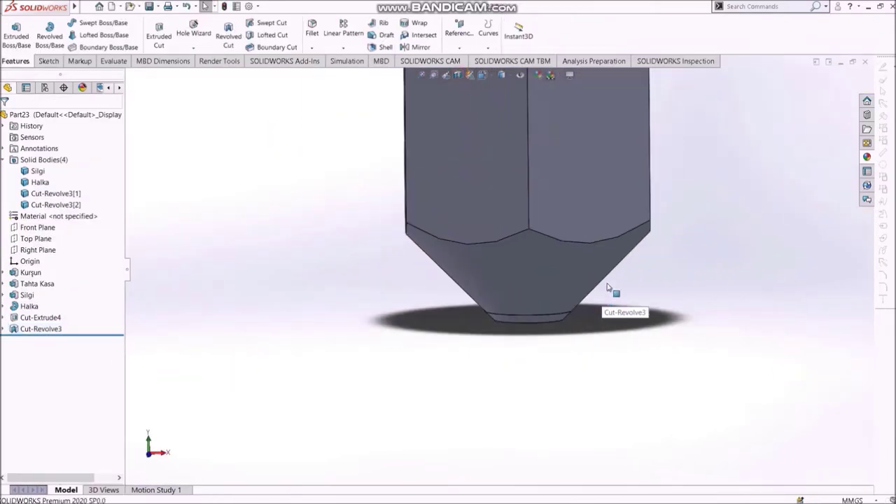
scroll(530, 184, "down", 4)
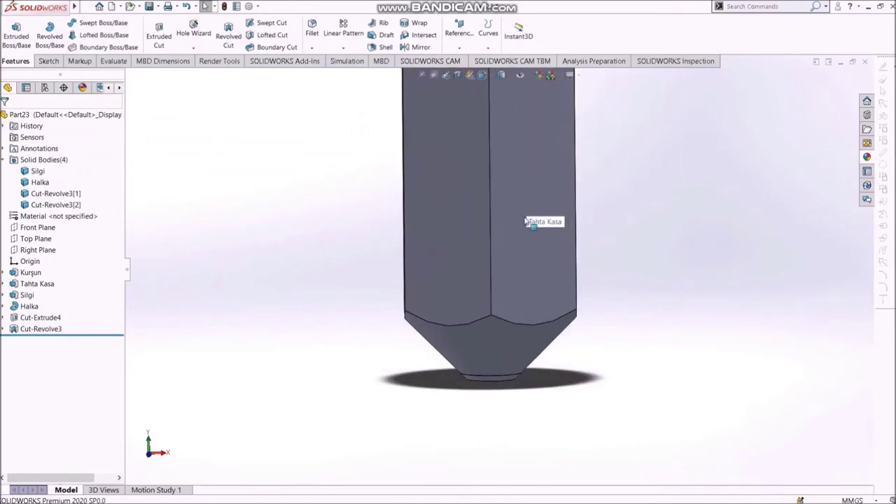
left_click(5, 329)
right_click(39, 342)
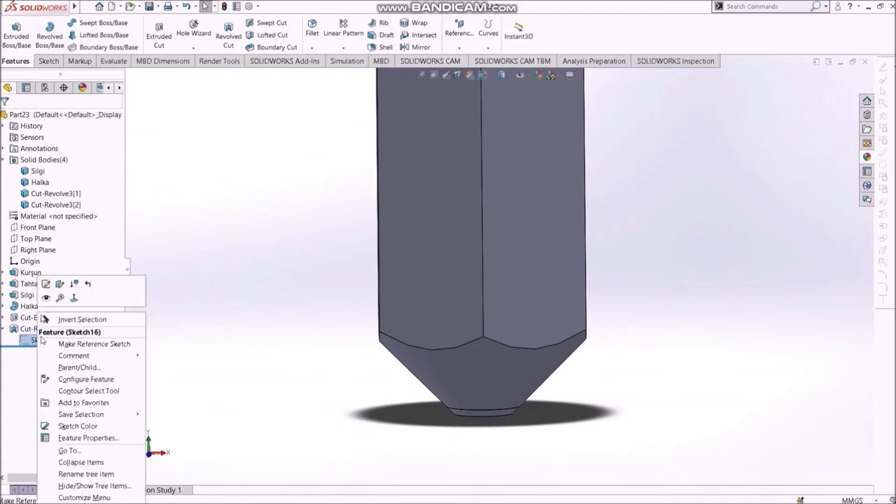
left_click(45, 305)
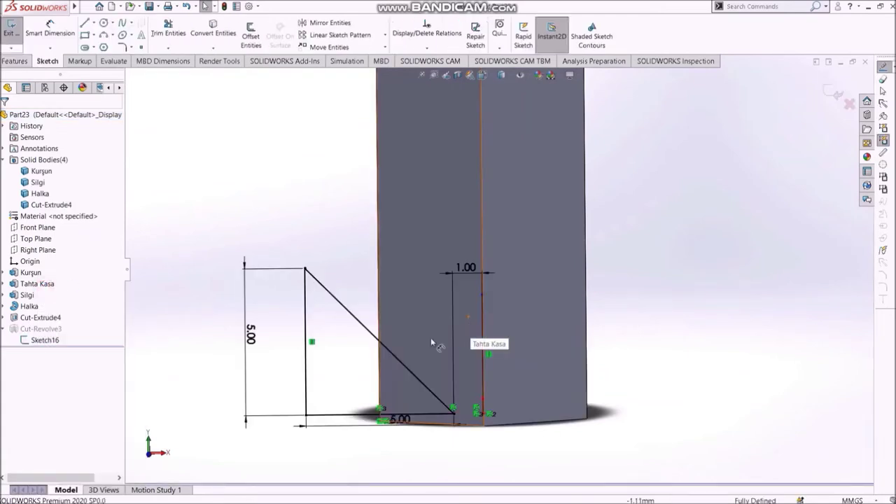
left_click(279, 322)
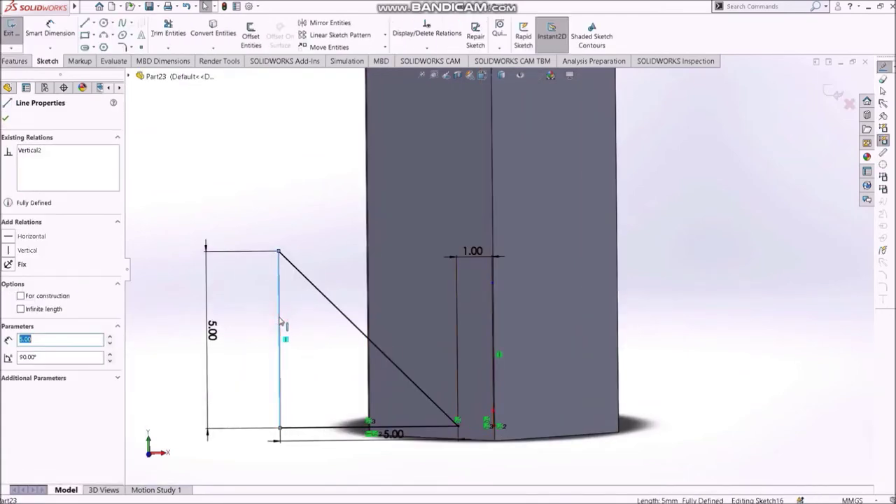
double_click(44, 338)
type("16")
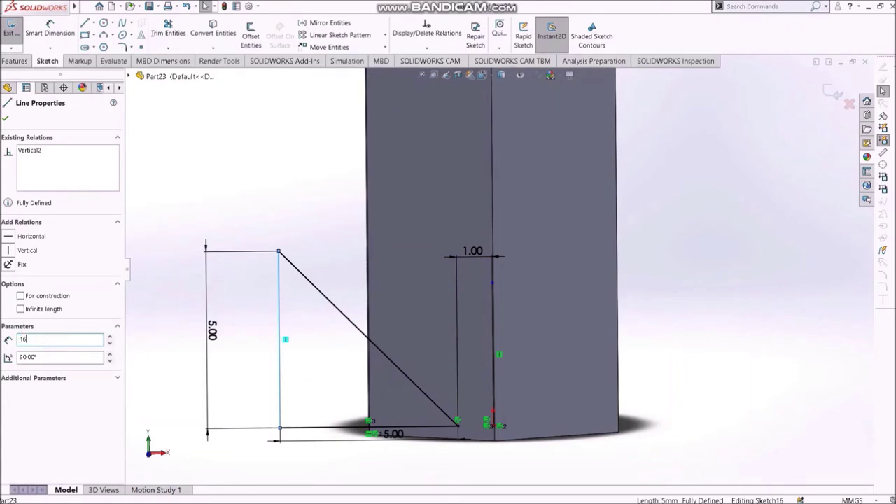